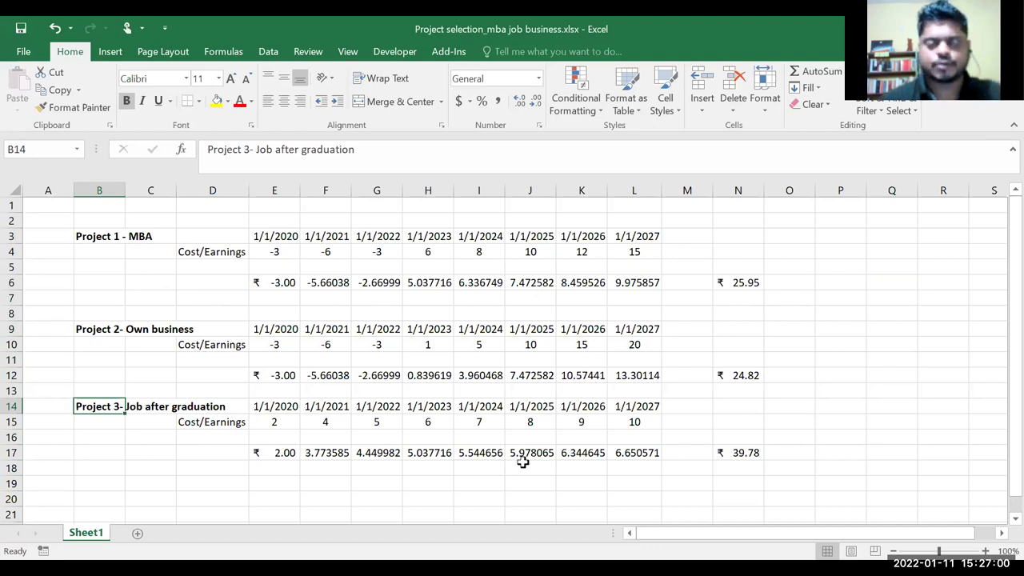
Examine the project headings and the yearly date and cash-flow block from 2020 to 2027 across all three projects
{"action": "left_click", "coordinate": [274, 232]}
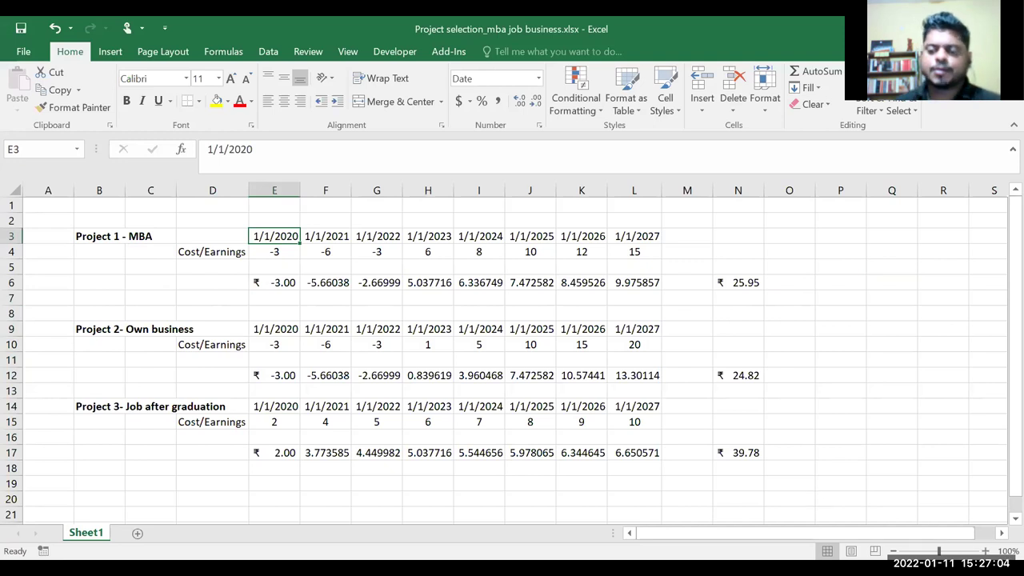
{"action": "left_click", "coordinate": [984, 550]}
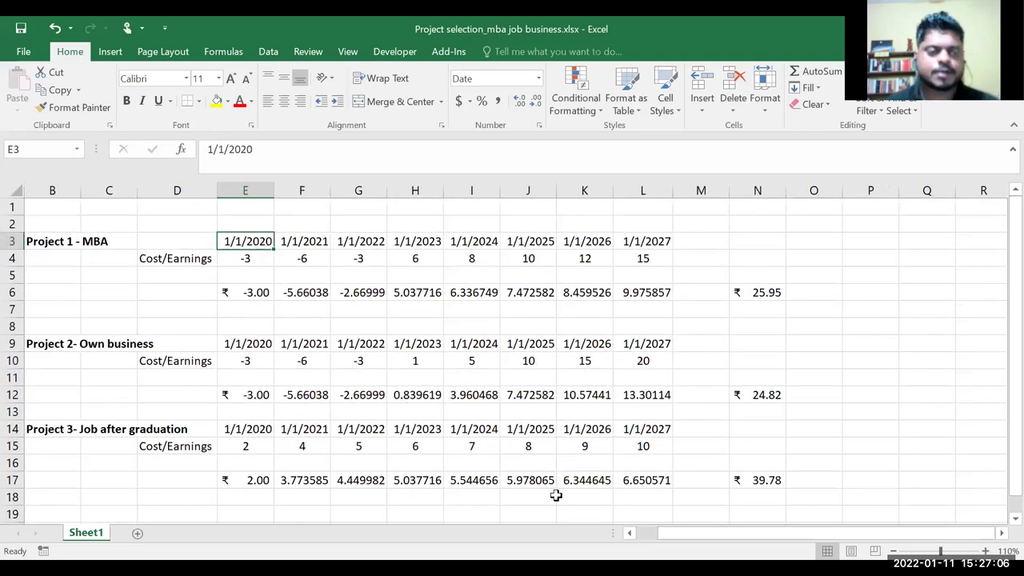
{"action": "scroll", "coordinate": [94, 235], "scroll_direction": "left", "scroll_amount": 1}
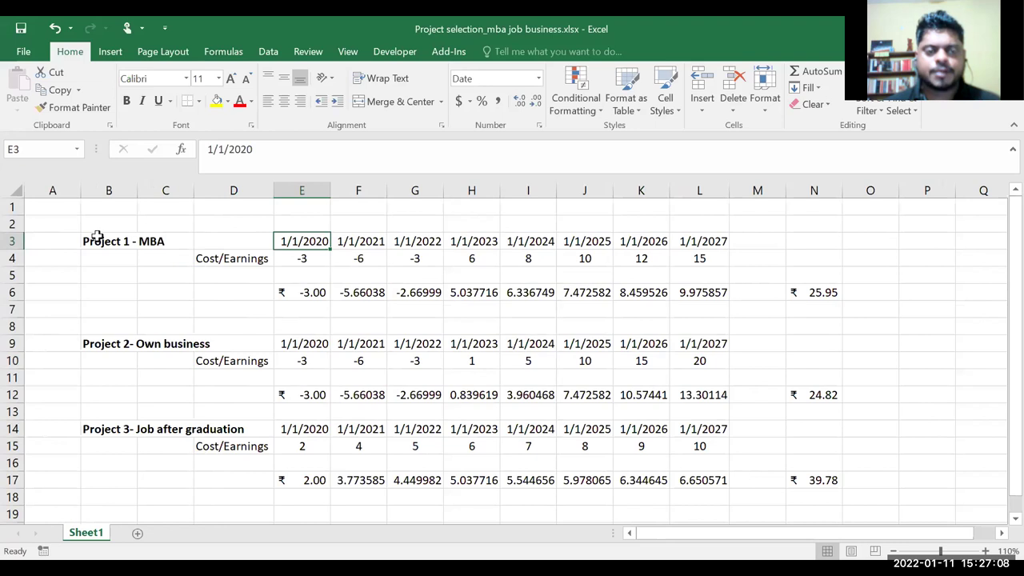
{"action": "left_click", "coordinate": [94, 239]}
{"action": "left_click", "coordinate": [128, 345]}
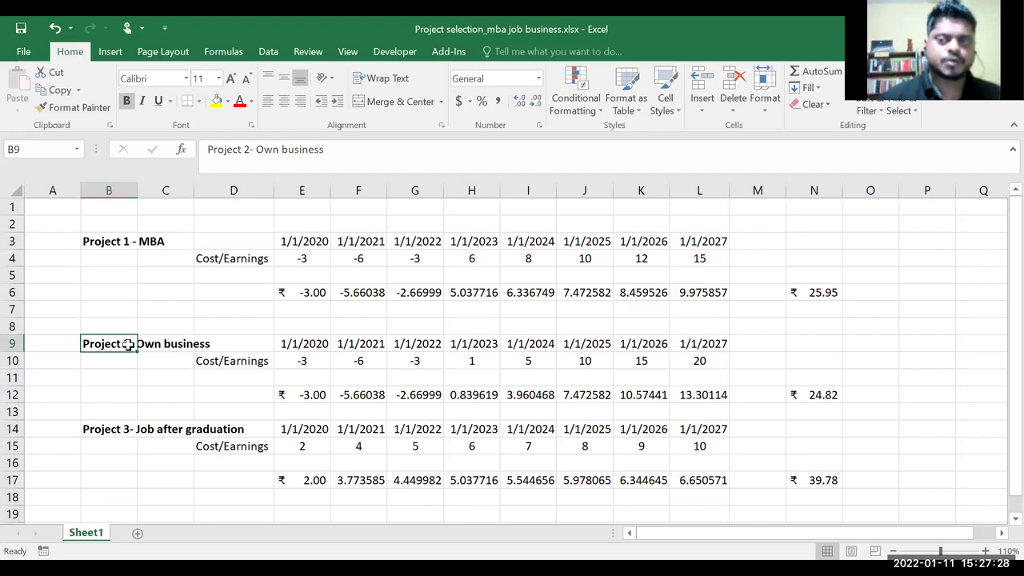
{"action": "left_click", "coordinate": [312, 242]}
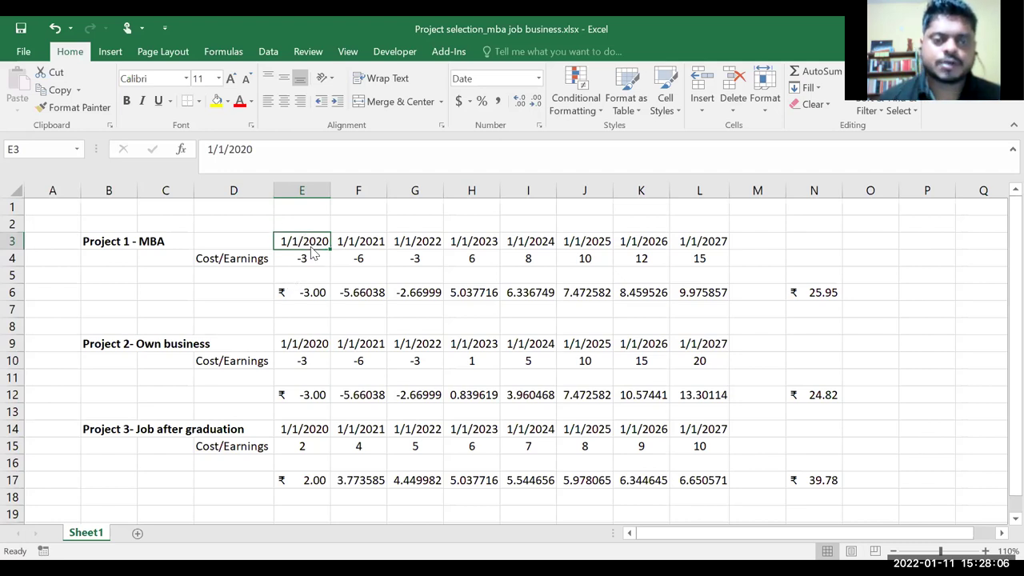
{"action": "left_click", "coordinate": [347, 239]}
{"action": "left_click_drag", "start_coordinate": [310, 240], "coordinate": [415, 445]}
{"action": "left_click_drag", "start_coordinate": [505, 464], "coordinate": [704, 466]}
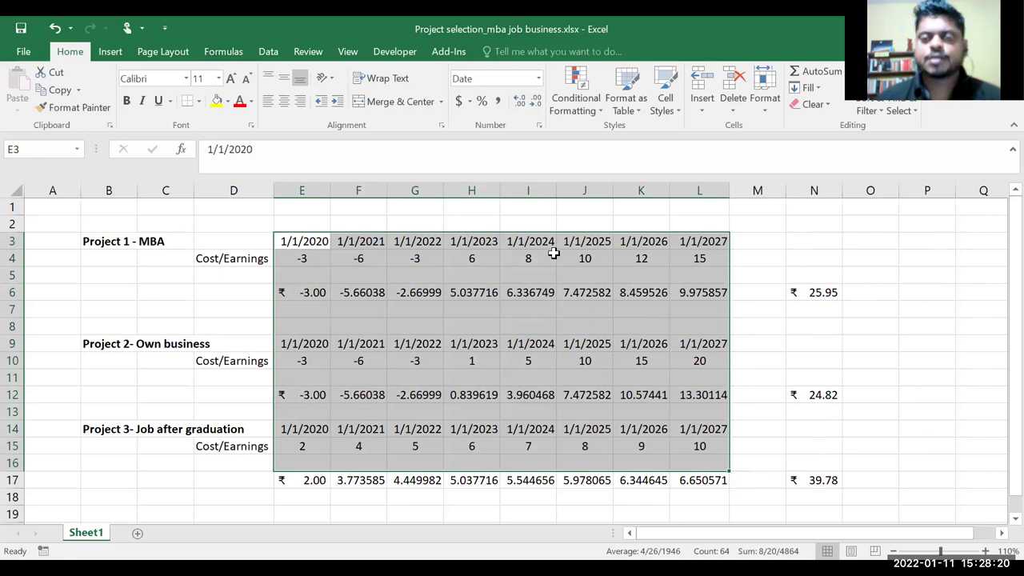
Examine the MBA project's Cost/Earnings row, focusing on the costs for 2020, 2021 and 2022
{"action": "left_click", "coordinate": [482, 259]}
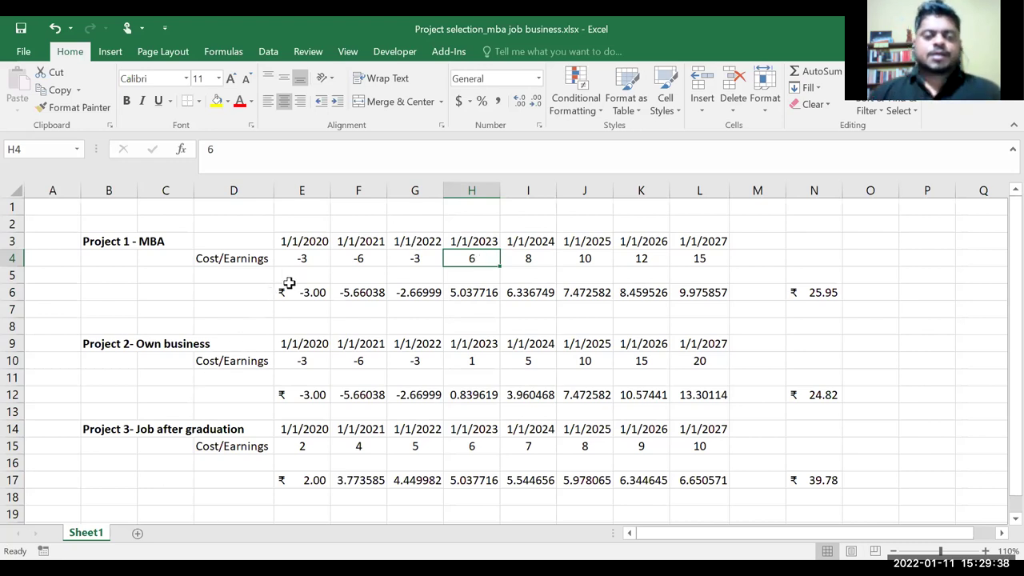
{"action": "left_click", "coordinate": [229, 264]}
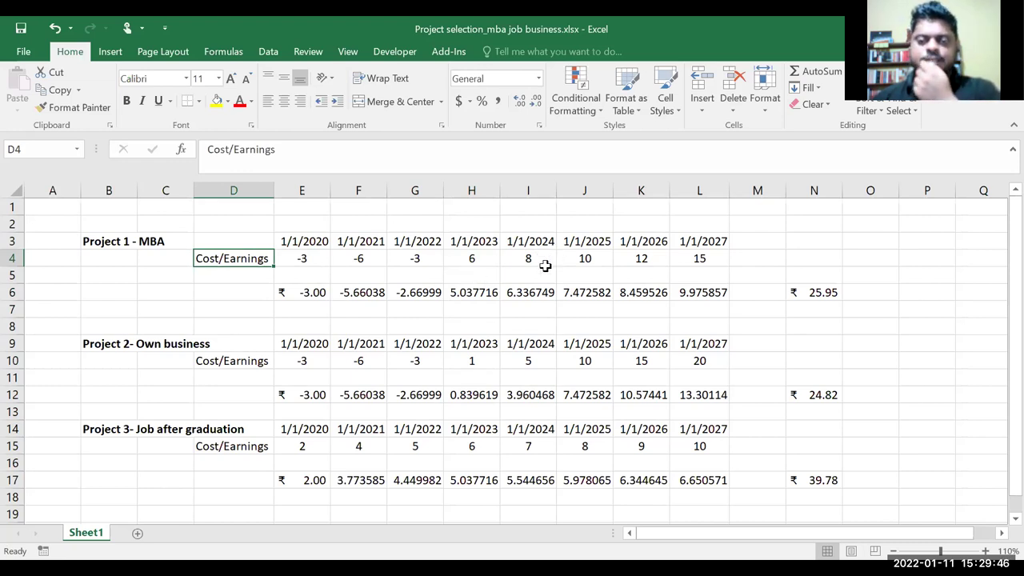
{"action": "left_click", "coordinate": [692, 256]}
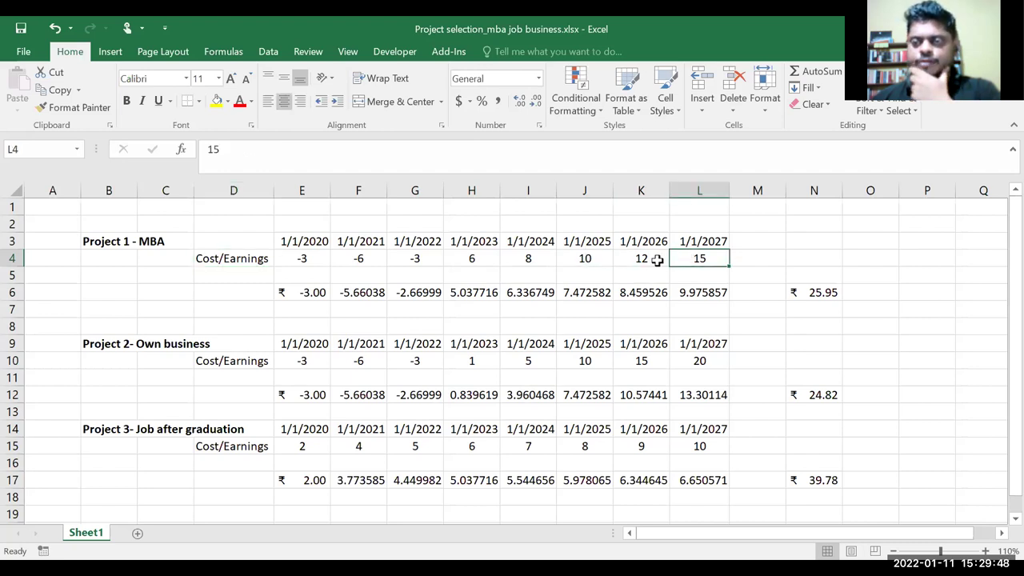
{"action": "left_click", "coordinate": [206, 257]}
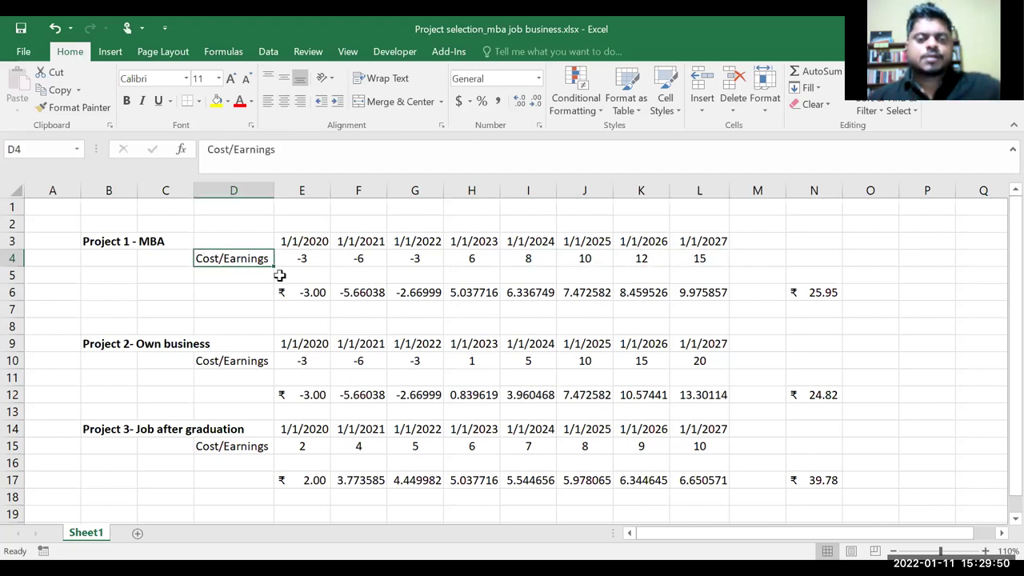
{"action": "left_click", "coordinate": [289, 241]}
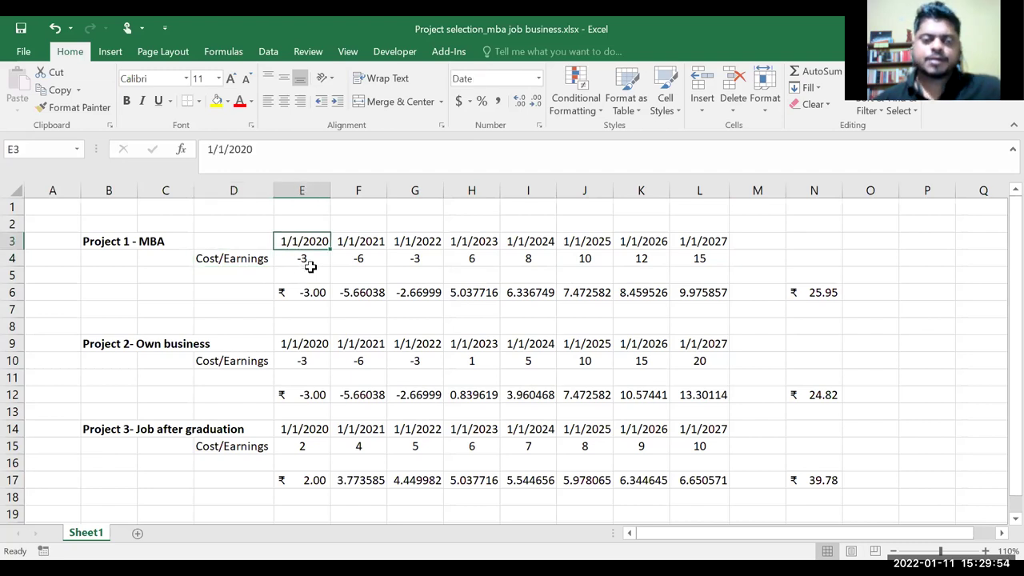
{"action": "left_click", "coordinate": [306, 273]}
{"action": "left_click", "coordinate": [316, 256]}
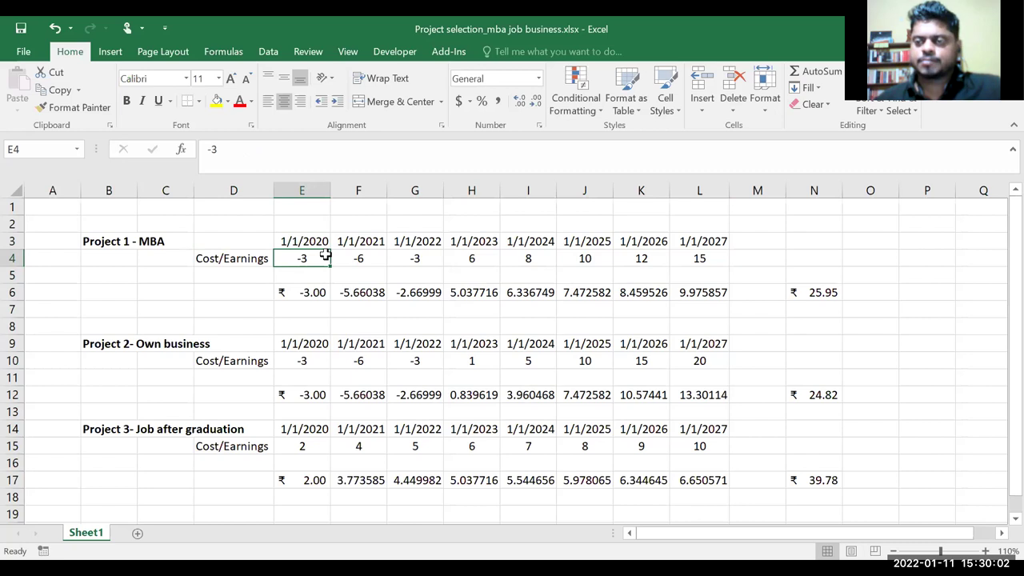
{"action": "left_click", "coordinate": [373, 257]}
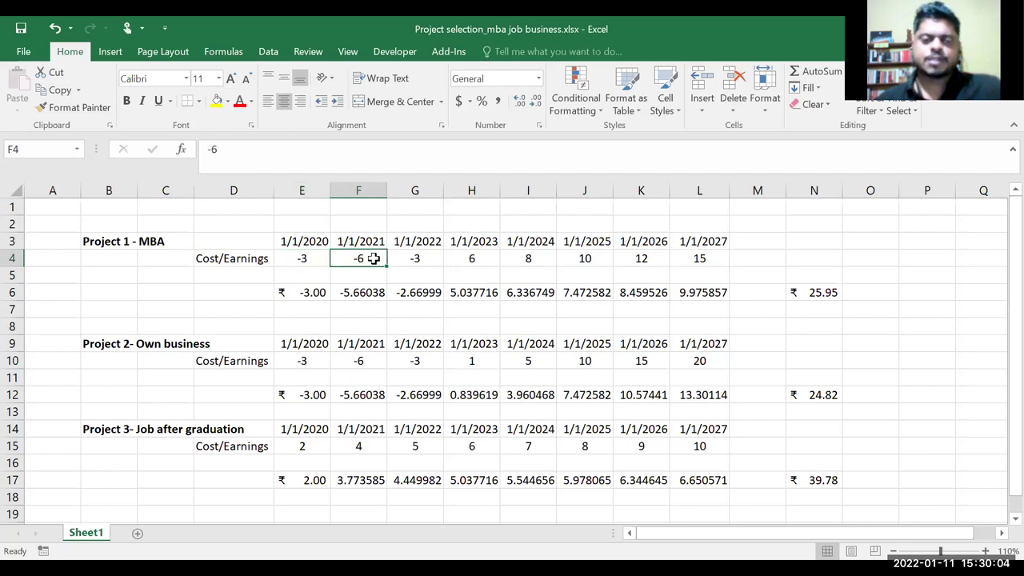
{"action": "left_click", "coordinate": [408, 264]}
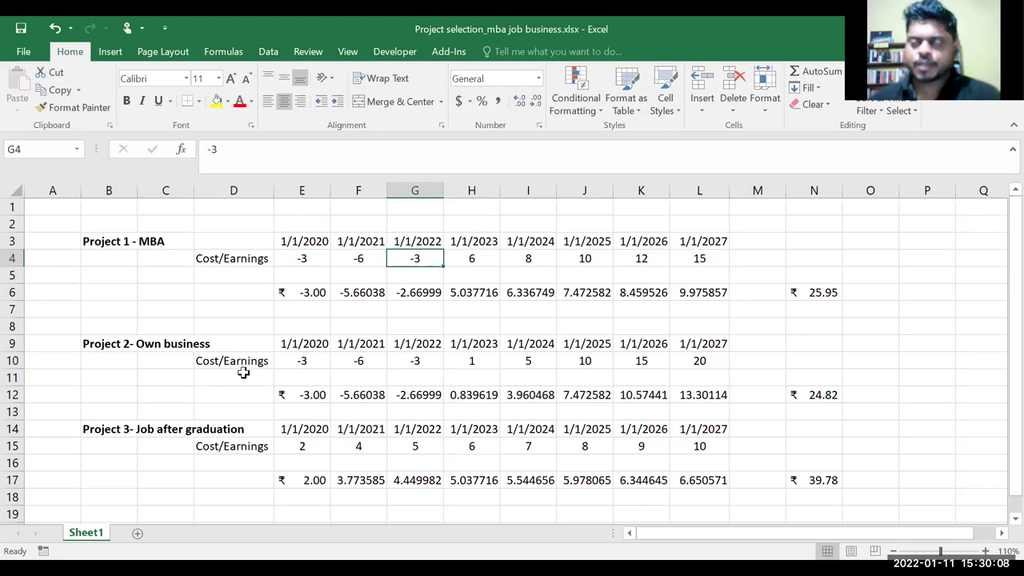
{"action": "left_click_drag", "start_coordinate": [289, 256], "coordinate": [413, 257]}
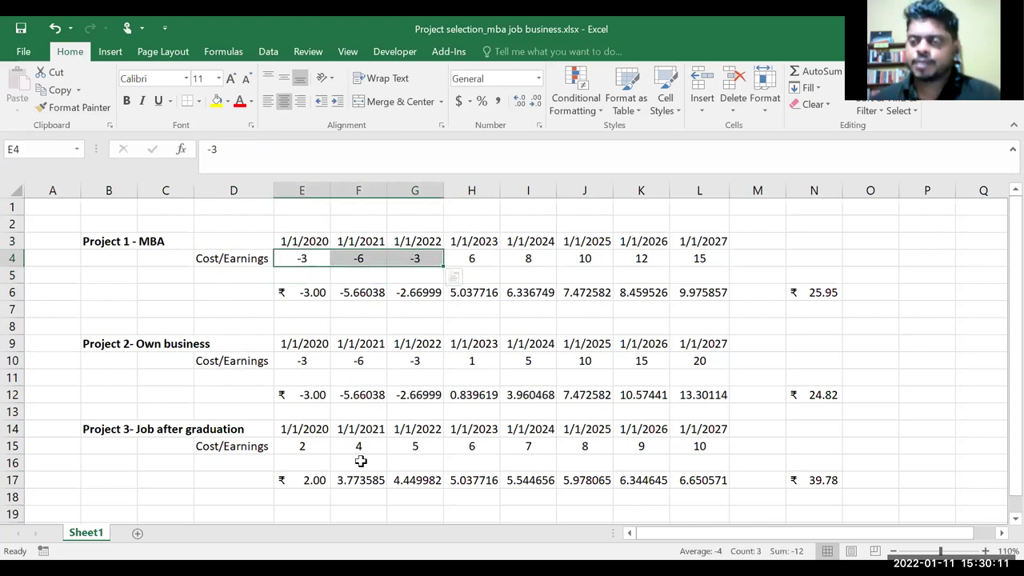
Compare the own-business project's costs for 2020 to 2022 with the MBA project's initial cost
{"action": "left_click", "coordinate": [302, 365]}
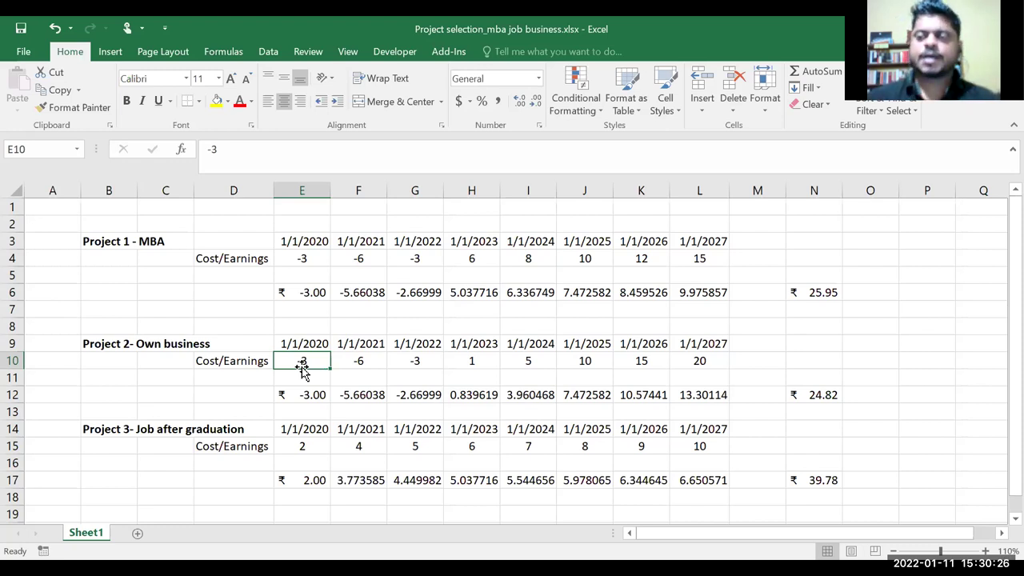
{"action": "left_click", "coordinate": [318, 261]}
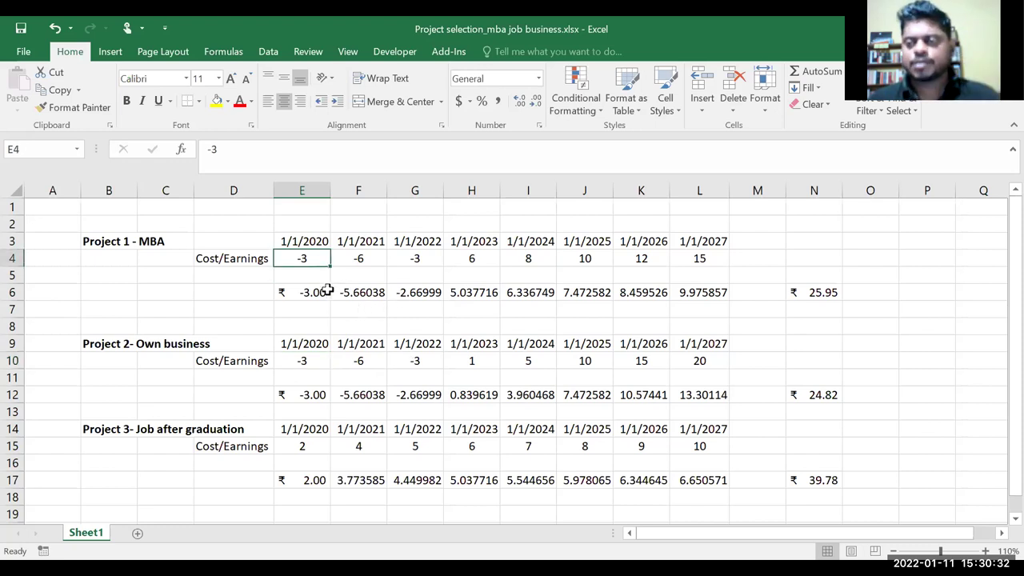
{"action": "left_click", "coordinate": [305, 362]}
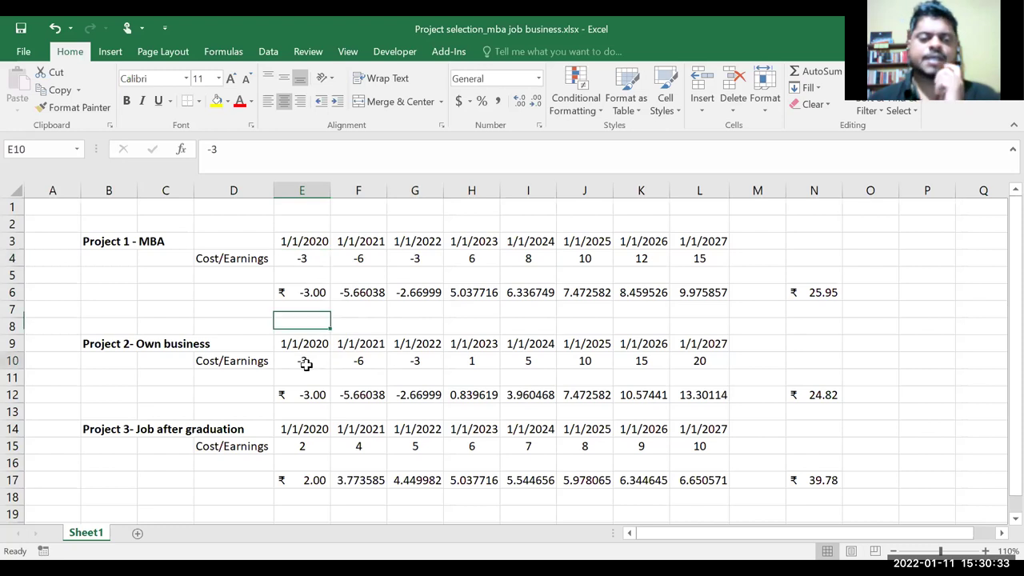
{"action": "left_click", "coordinate": [348, 362]}
{"action": "left_click", "coordinate": [314, 362]}
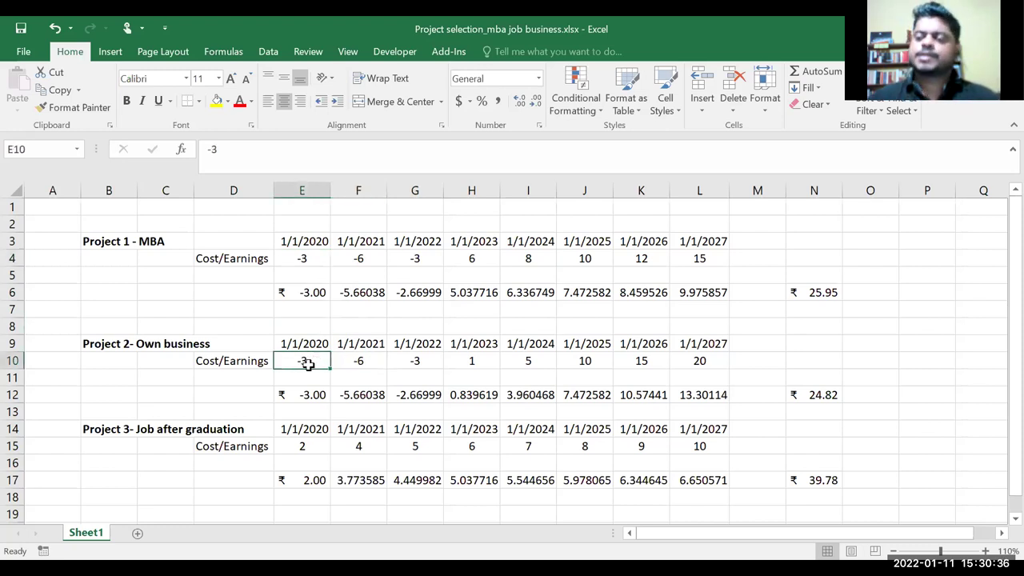
{"action": "left_click", "coordinate": [352, 363]}
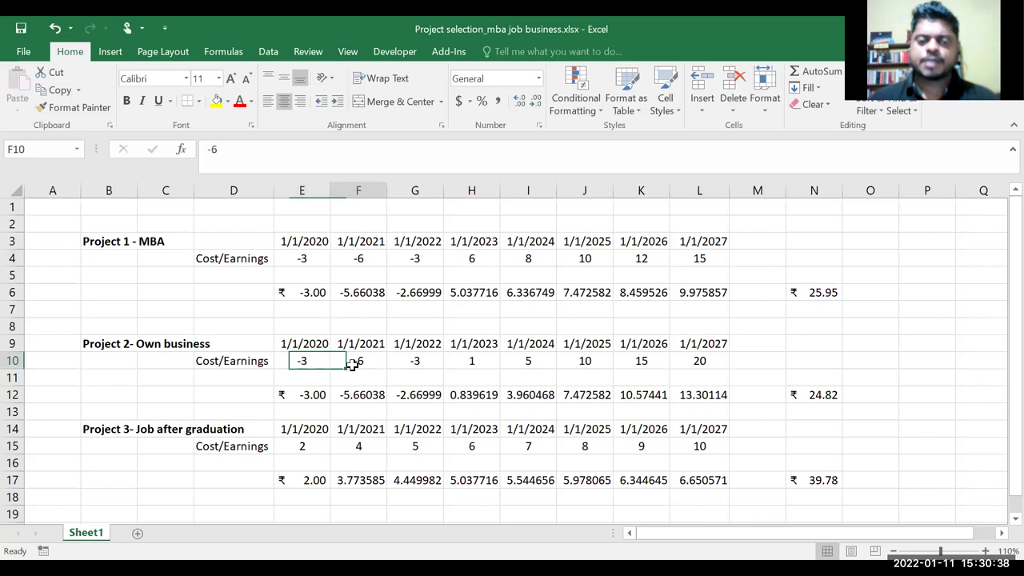
{"action": "left_click", "coordinate": [424, 366]}
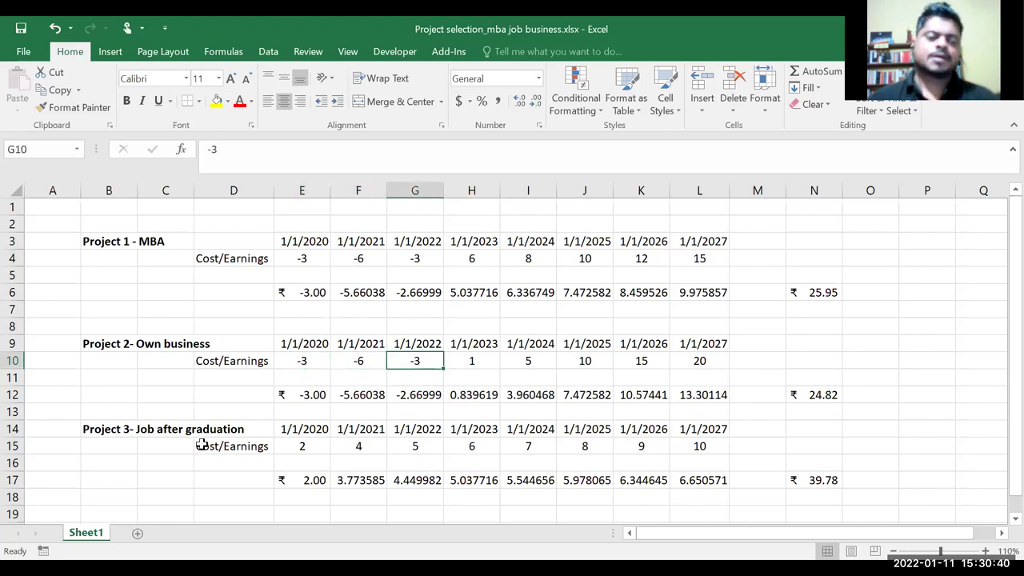
Examine the yearly earnings of the job-after-graduation project from 2020 through 2027
{"action": "left_click", "coordinate": [191, 424]}
{"action": "left_click", "coordinate": [261, 447]}
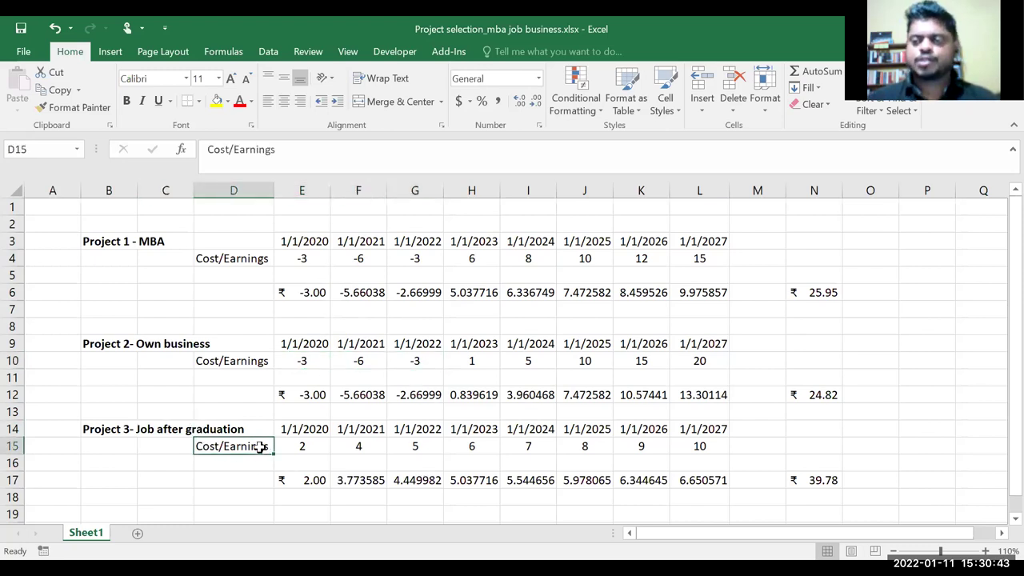
{"action": "left_click", "coordinate": [319, 446]}
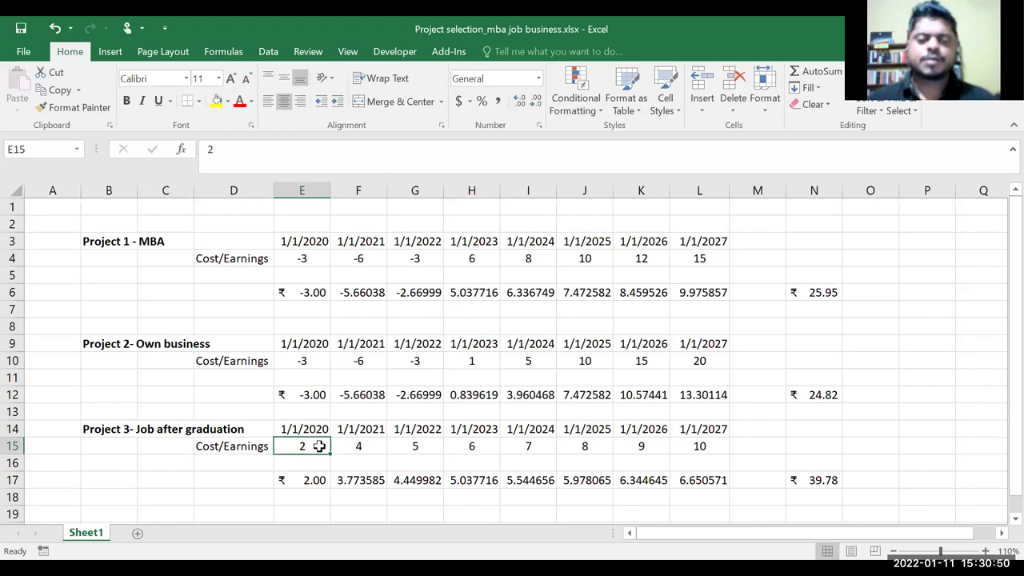
{"action": "left_click", "coordinate": [352, 447]}
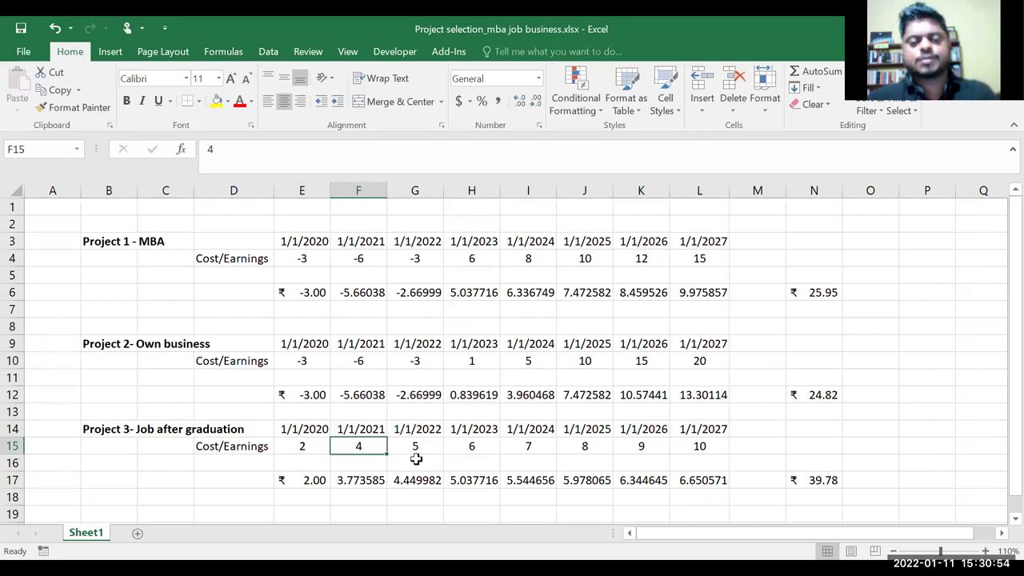
{"action": "key", "text": "Right"}
{"action": "key", "text": "Right"}
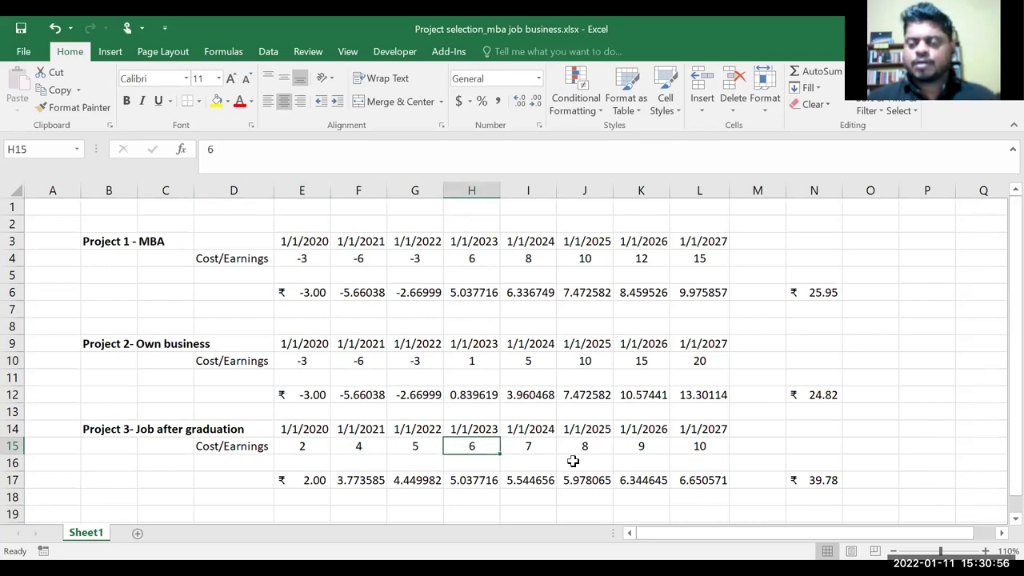
{"action": "left_click", "coordinate": [705, 467]}
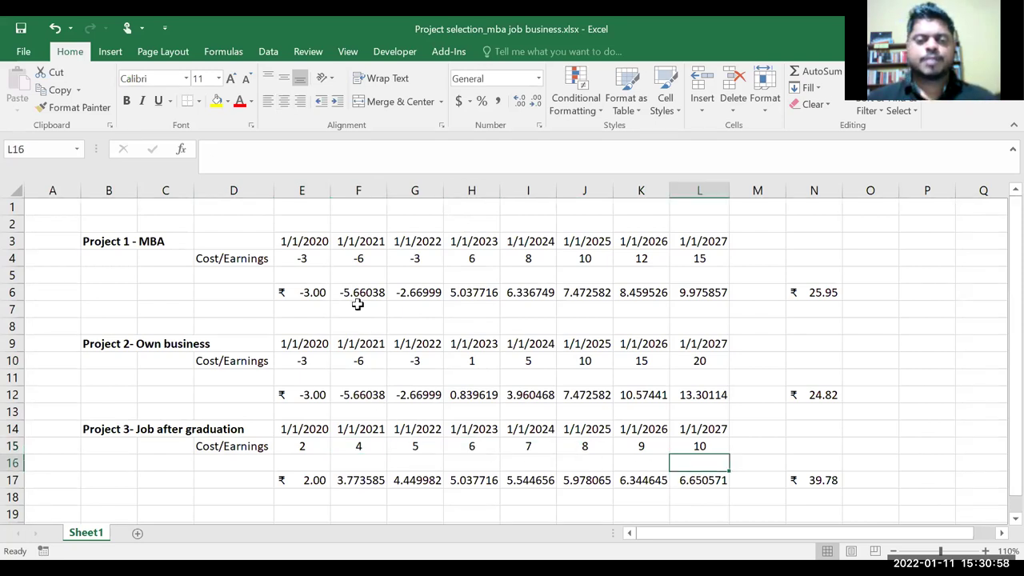
Inspect the formula behind the MBA project's 2020 value in E6 and compare it with its source cost in E4
{"action": "left_click", "coordinate": [316, 299]}
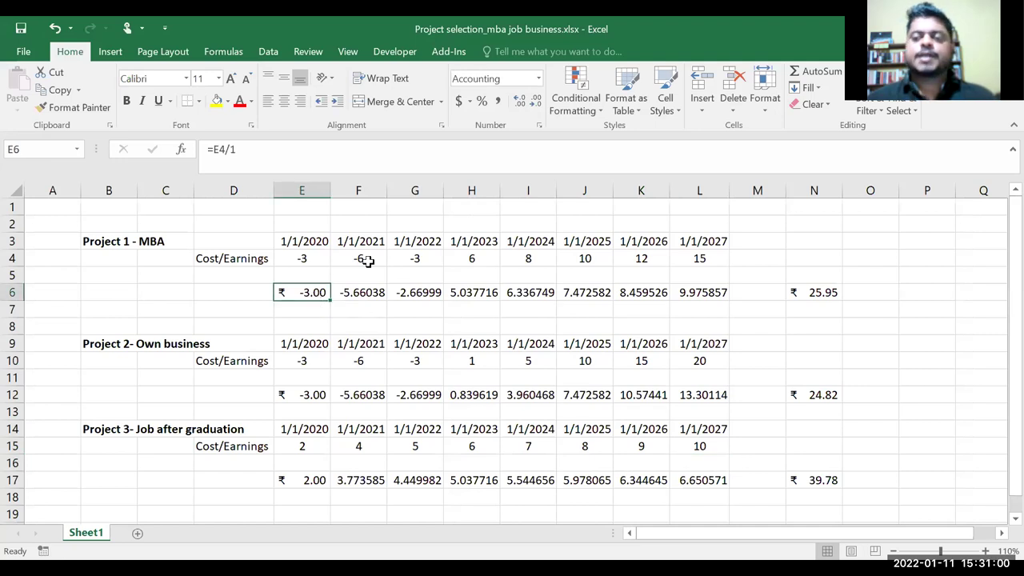
{"action": "left_click", "coordinate": [314, 272]}
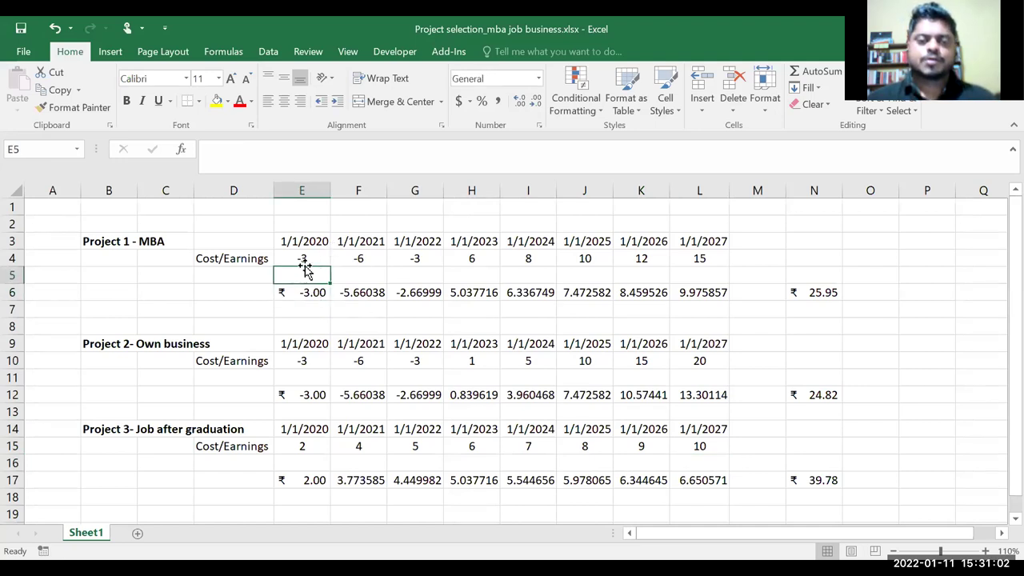
{"action": "left_click", "coordinate": [304, 258]}
{"action": "left_click", "coordinate": [303, 291]}
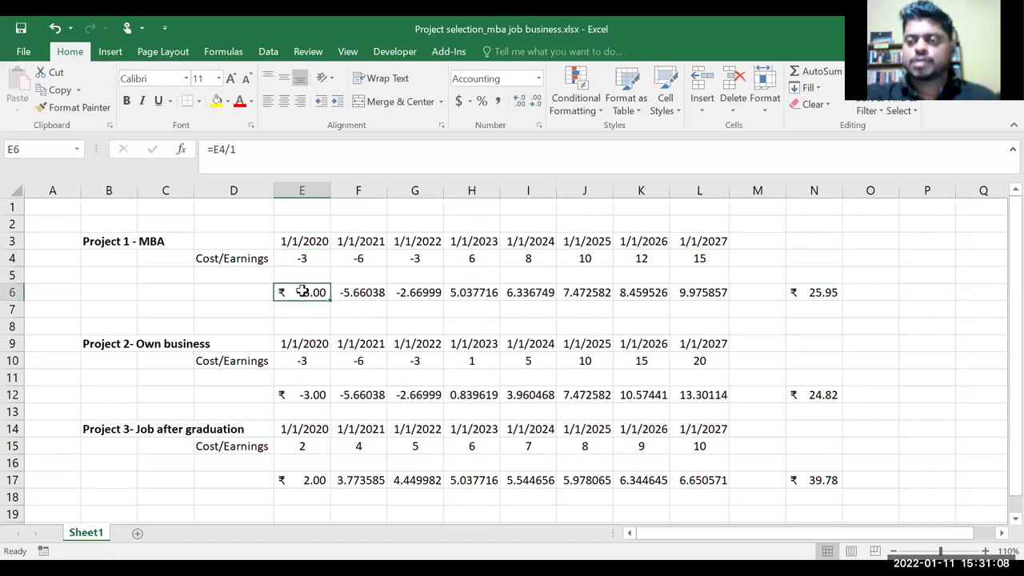
Examine the MBA project's start date and its yearly earnings from 2023 through 2027
{"action": "left_click", "coordinate": [308, 241]}
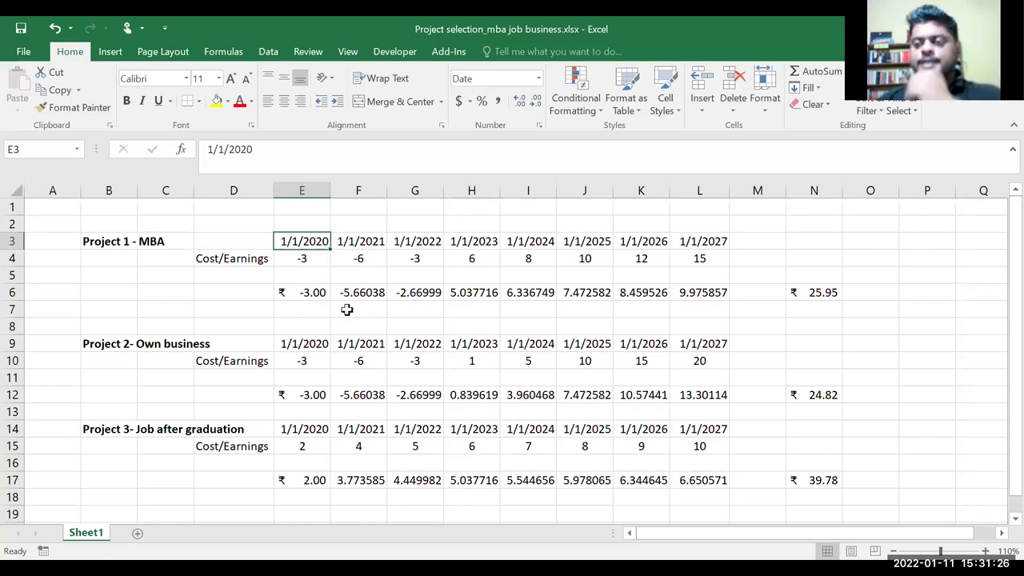
{"action": "left_click", "coordinate": [471, 262]}
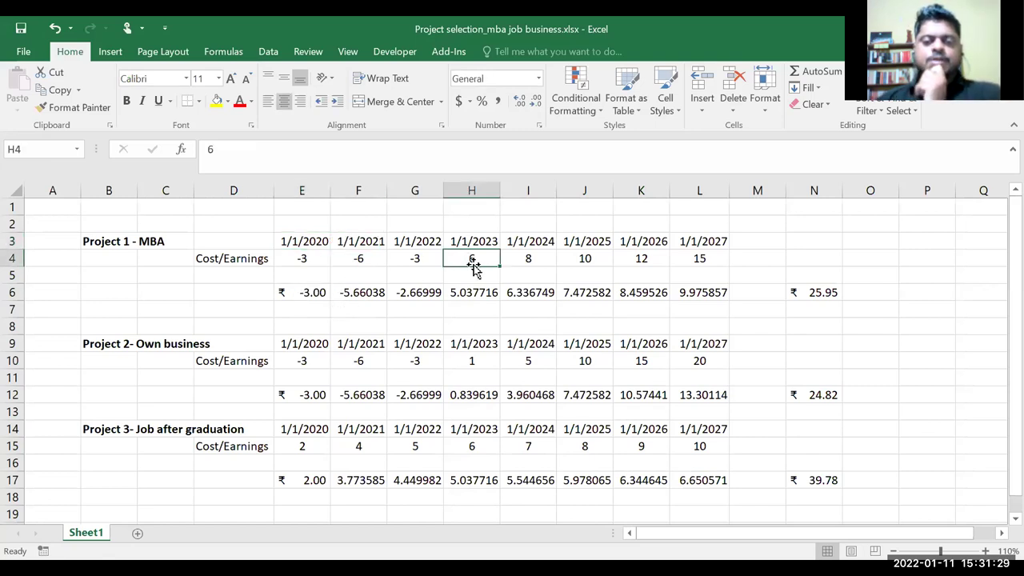
{"action": "left_click", "coordinate": [523, 261]}
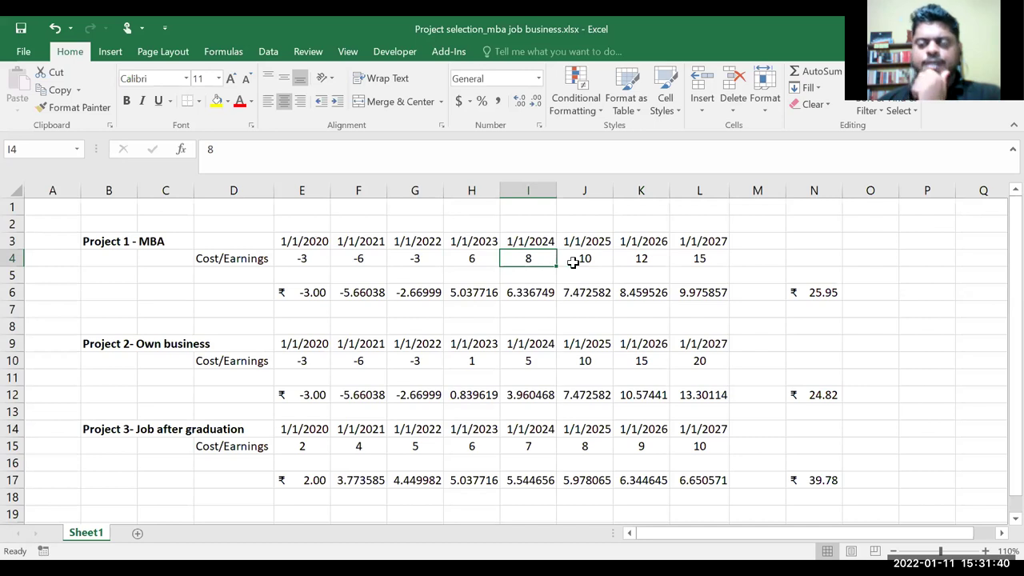
{"action": "key", "text": "Right"}
{"action": "key", "text": "Right"}
{"action": "key", "text": "Right"}
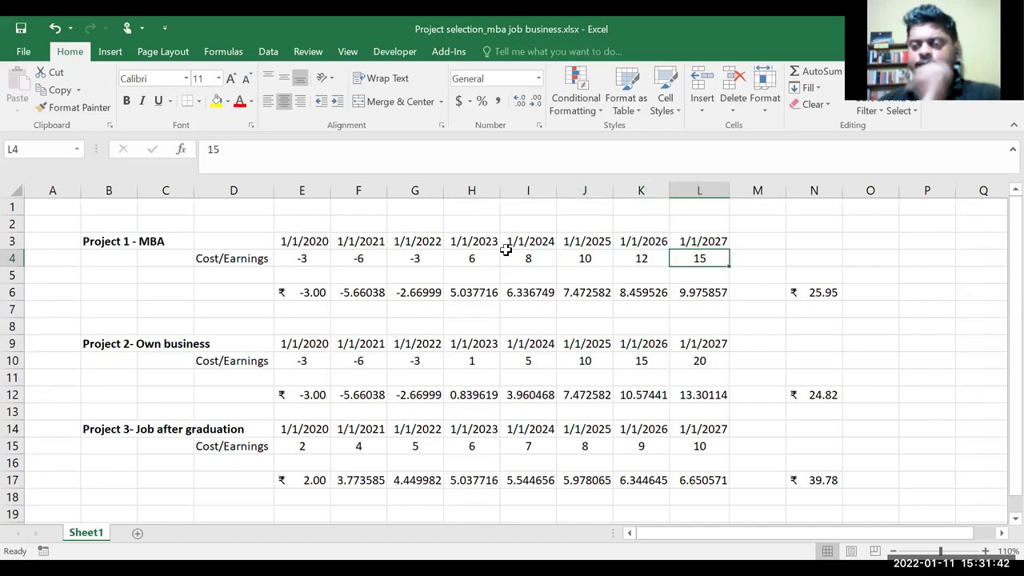
Examine the own-business project's costs for 2020 to 2022 and its earnings for 2023 to 2027 in row 10
{"action": "left_click_drag", "start_coordinate": [315, 373], "coordinate": [324, 361]}
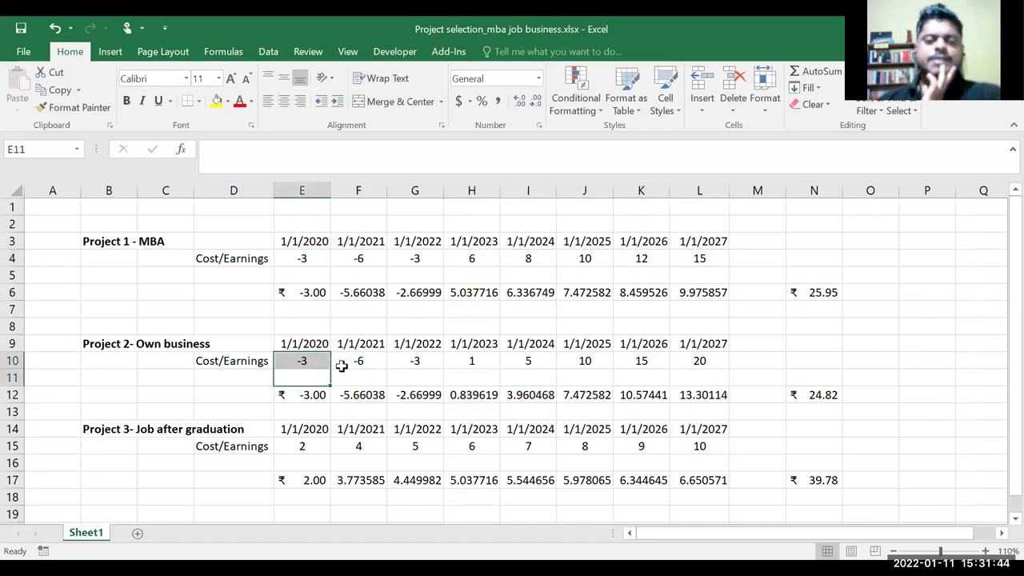
{"action": "left_click", "coordinate": [422, 364]}
{"action": "left_click", "coordinate": [465, 360]}
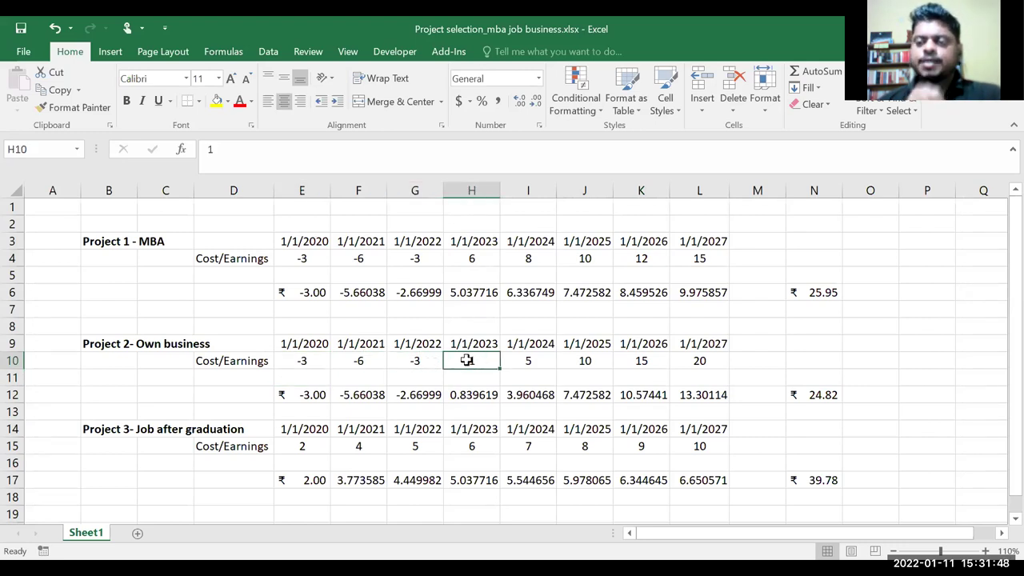
{"action": "left_click", "coordinate": [480, 345]}
{"action": "left_click", "coordinate": [474, 364]}
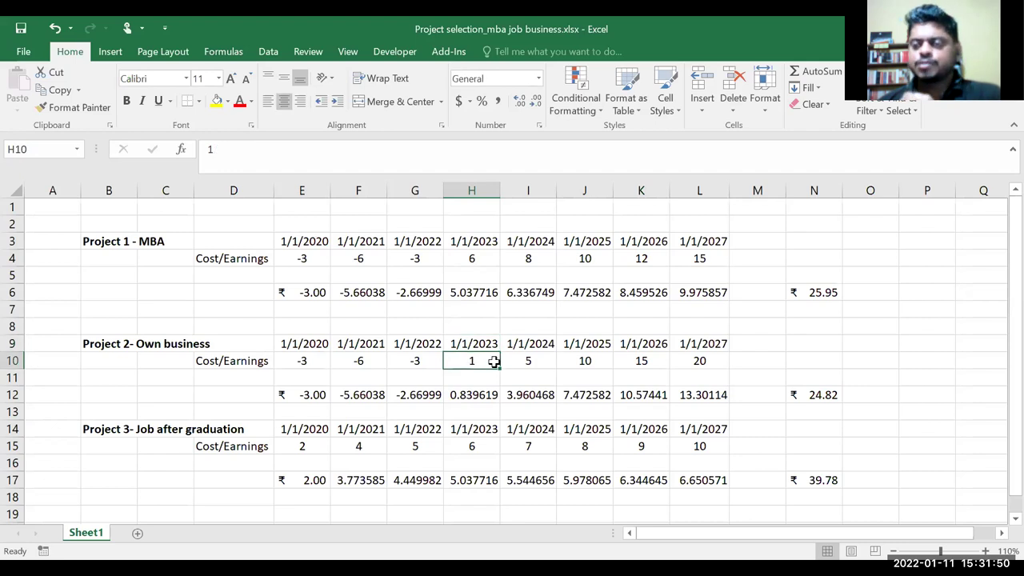
{"action": "left_click", "coordinate": [532, 363]}
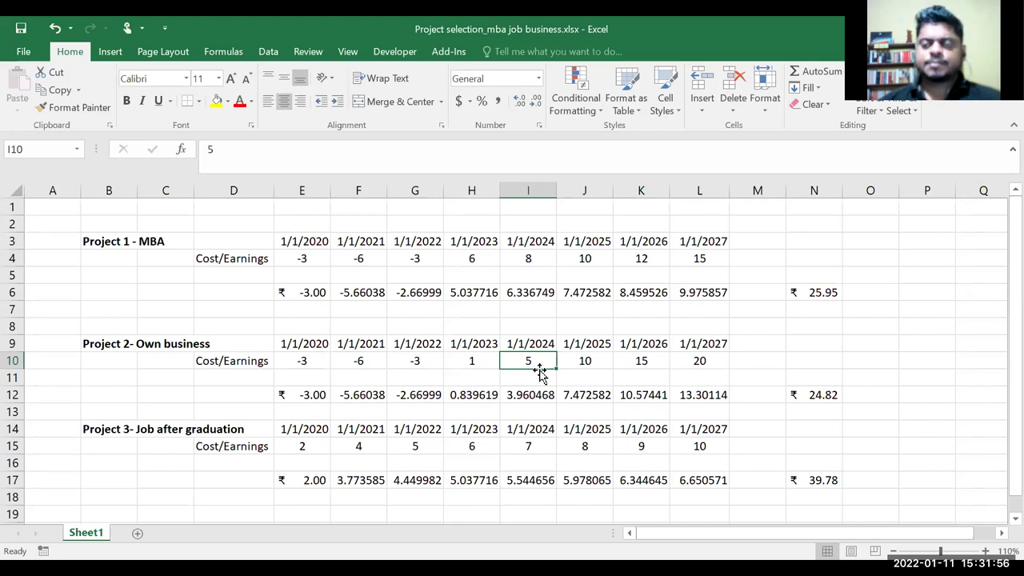
{"action": "left_click", "coordinate": [573, 364]}
{"action": "left_click_drag", "start_coordinate": [487, 365], "coordinate": [698, 364]}
{"action": "scroll", "coordinate": [530, 373], "scroll_direction": "down", "scroll_amount": 1}
{"action": "left_click_drag", "start_coordinate": [489, 320], "coordinate": [683, 319]}
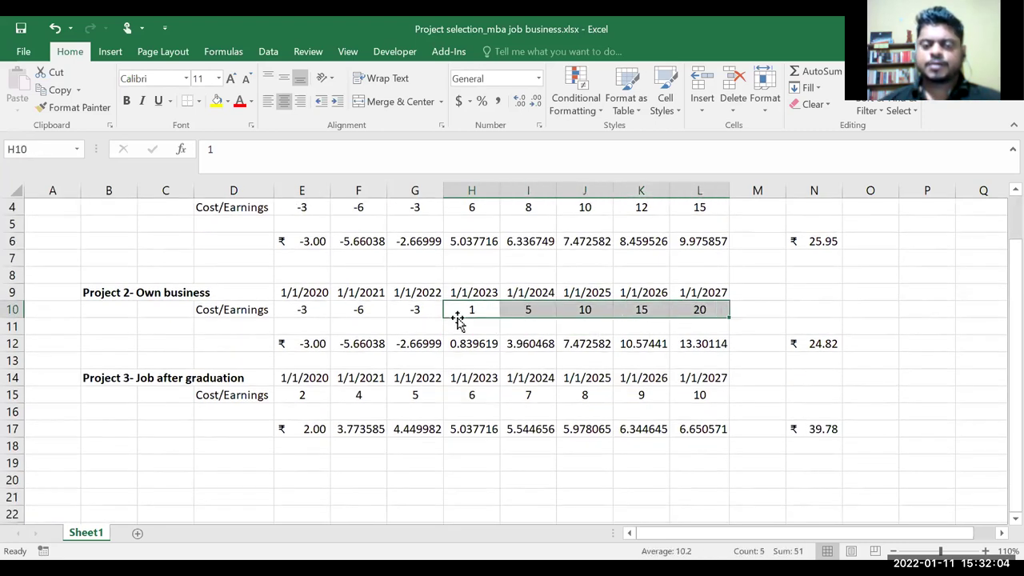
Review the own-business project's whole Cost/Earnings row from 2020 through 2027
{"action": "left_click", "coordinate": [161, 289]}
{"action": "left_click", "coordinate": [231, 307]}
{"action": "left_click_drag", "start_coordinate": [291, 312], "coordinate": [397, 312]}
{"action": "left_click_drag", "start_coordinate": [307, 312], "coordinate": [695, 310]}
{"action": "left_click", "coordinate": [456, 314]}
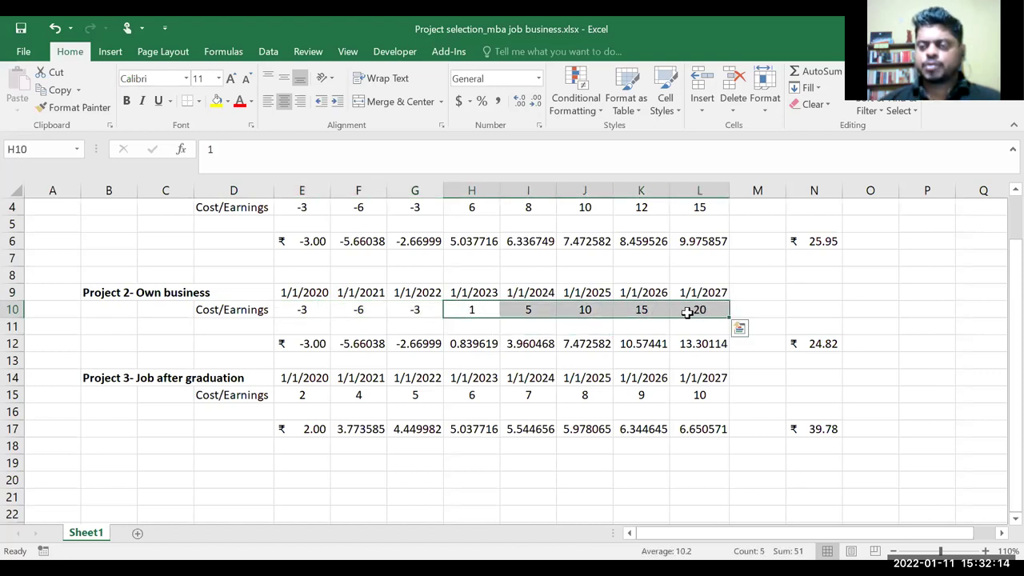
Go through the own-business project's earnings year by year from 2023 to 2027
{"action": "left_click", "coordinate": [471, 312]}
{"action": "left_click", "coordinate": [533, 309]}
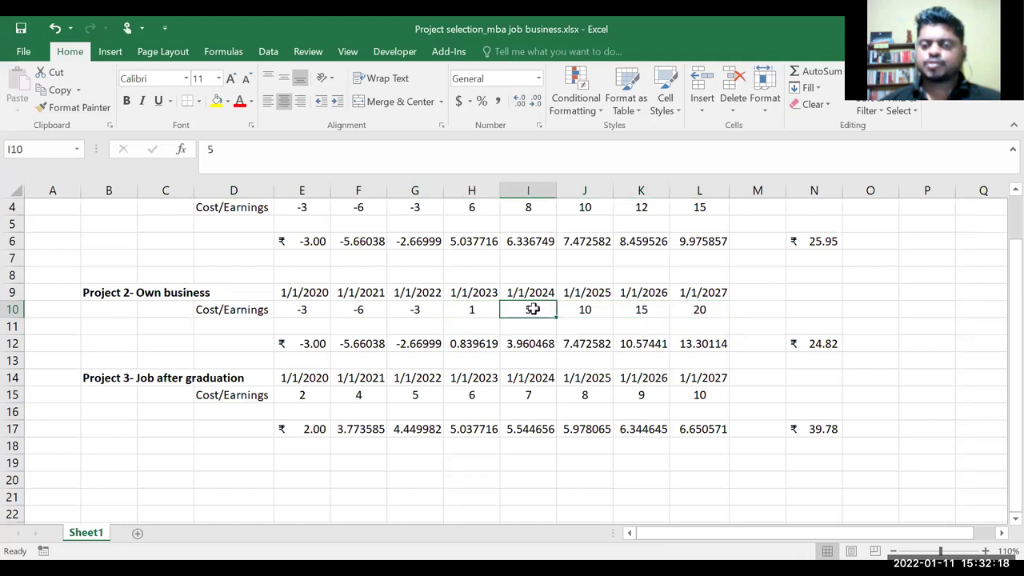
{"action": "left_click", "coordinate": [477, 308]}
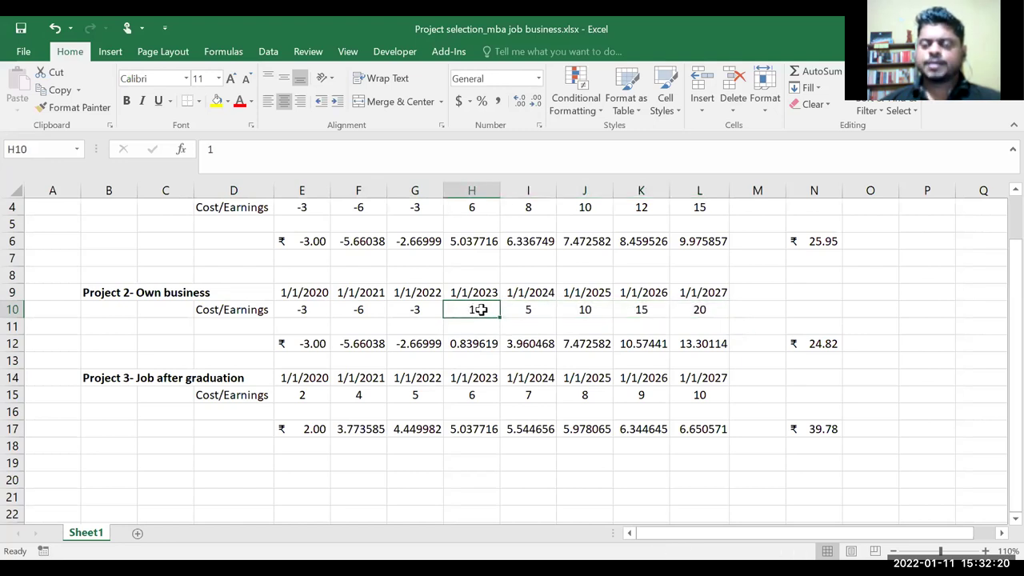
{"action": "left_click", "coordinate": [537, 312]}
{"action": "left_click", "coordinate": [598, 312]}
{"action": "left_click", "coordinate": [645, 312]}
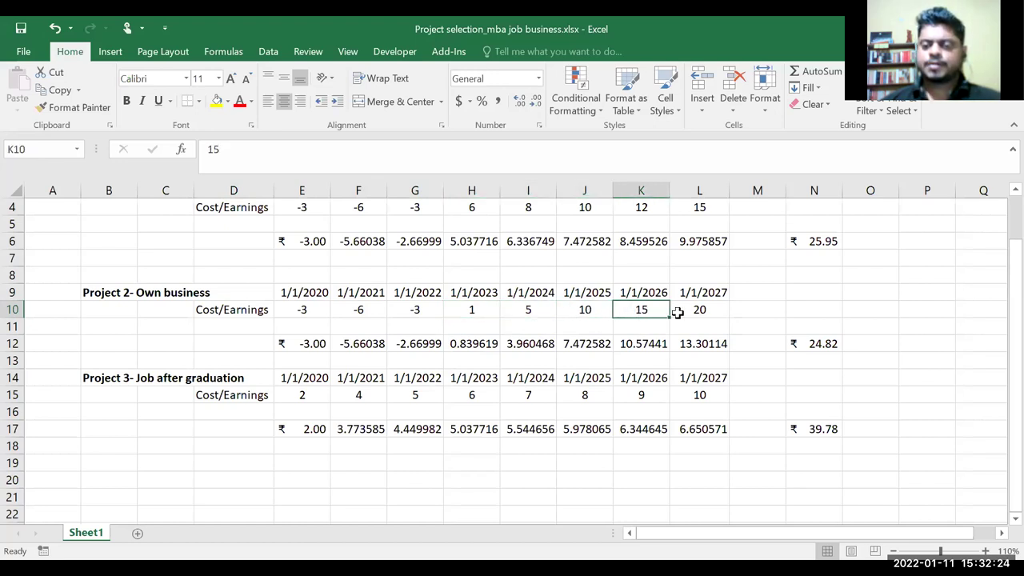
{"action": "left_click", "coordinate": [700, 310]}
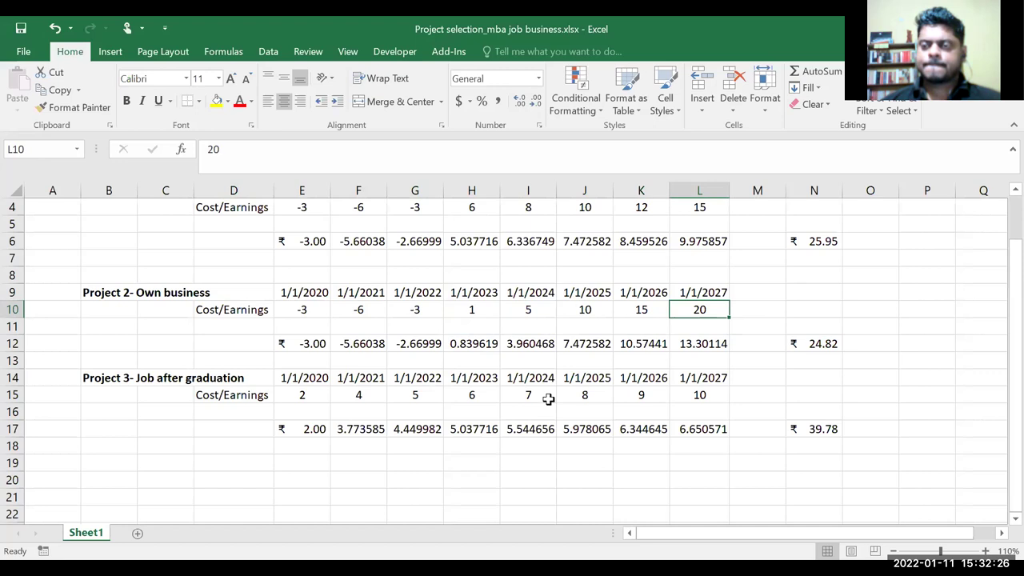
{"action": "left_click", "coordinate": [464, 313]}
{"action": "left_click", "coordinate": [529, 312]}
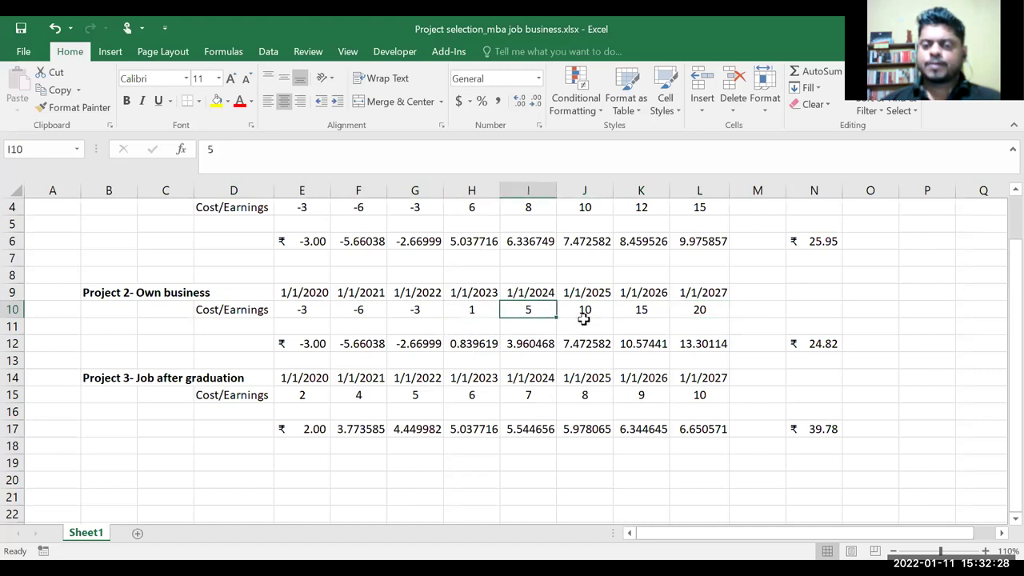
{"action": "left_click", "coordinate": [583, 320]}
{"action": "left_click", "coordinate": [660, 312]}
{"action": "left_click", "coordinate": [688, 312]}
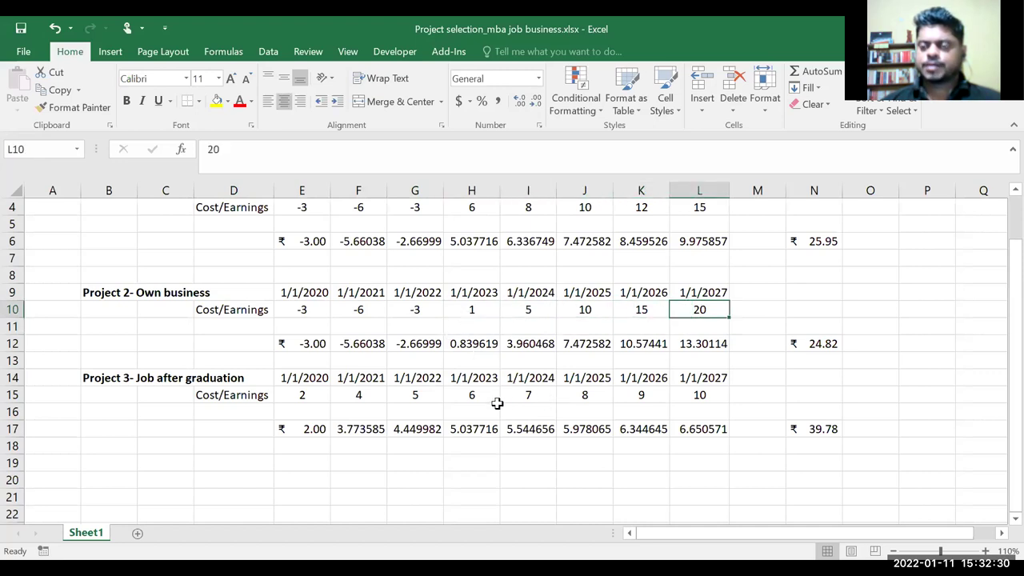
{"action": "left_click", "coordinate": [486, 309]}
{"action": "left_click", "coordinate": [529, 310]}
{"action": "left_click", "coordinate": [586, 319]}
{"action": "left_click", "coordinate": [586, 311]}
{"action": "left_click", "coordinate": [653, 311]}
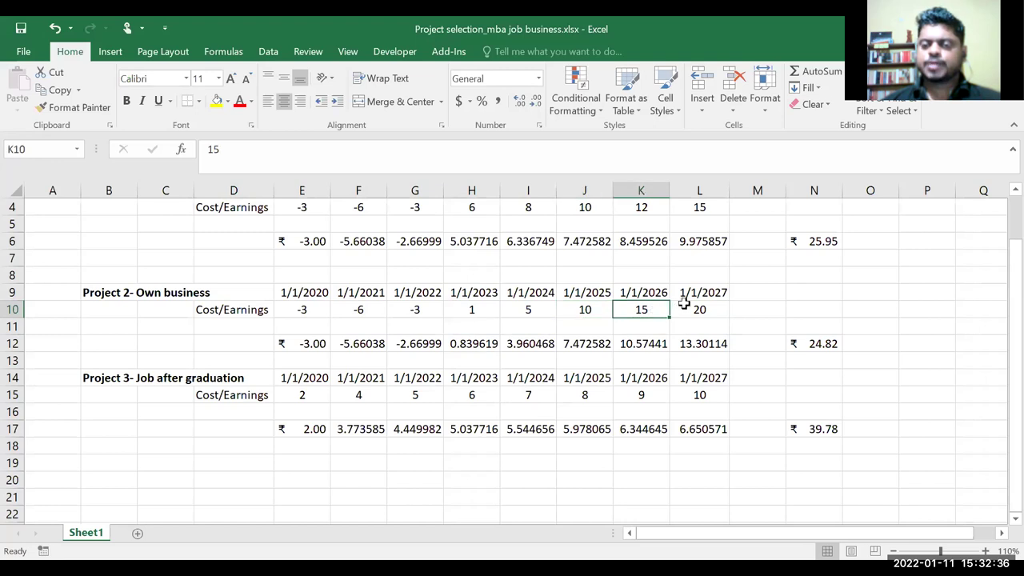
{"action": "left_click", "coordinate": [680, 306]}
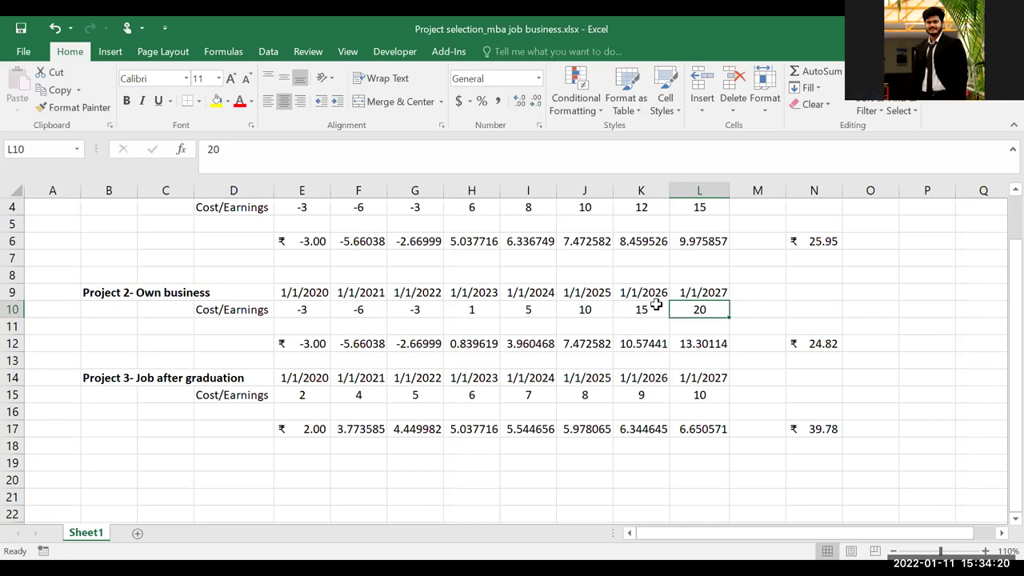
Compare the own-business project's combined 2023 to 2027 earnings with its 2020 to 2022 costs
{"action": "left_click", "coordinate": [417, 292]}
{"action": "left_click_drag", "start_coordinate": [478, 309], "coordinate": [700, 310]}
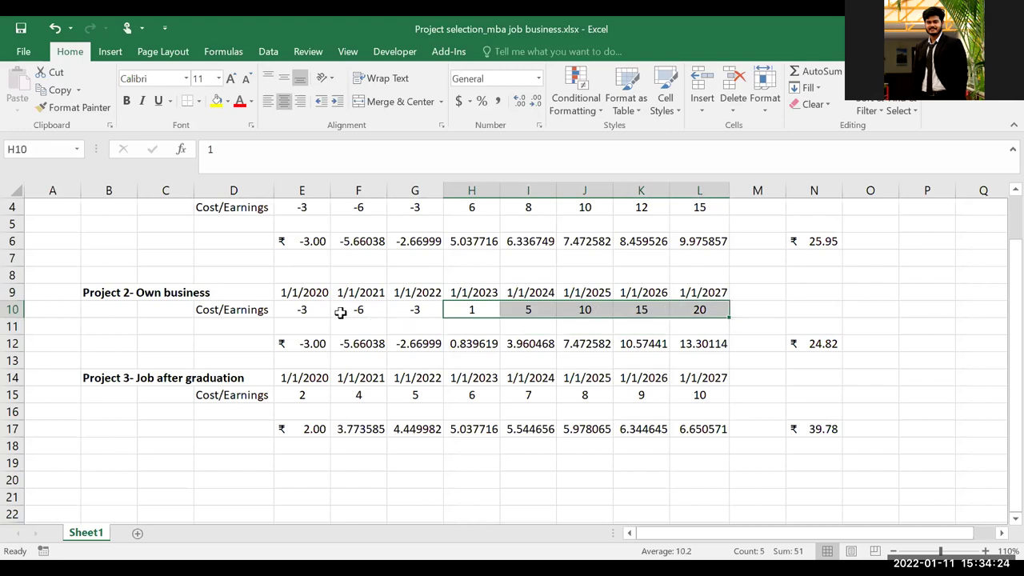
{"action": "left_click_drag", "start_coordinate": [308, 309], "coordinate": [425, 311]}
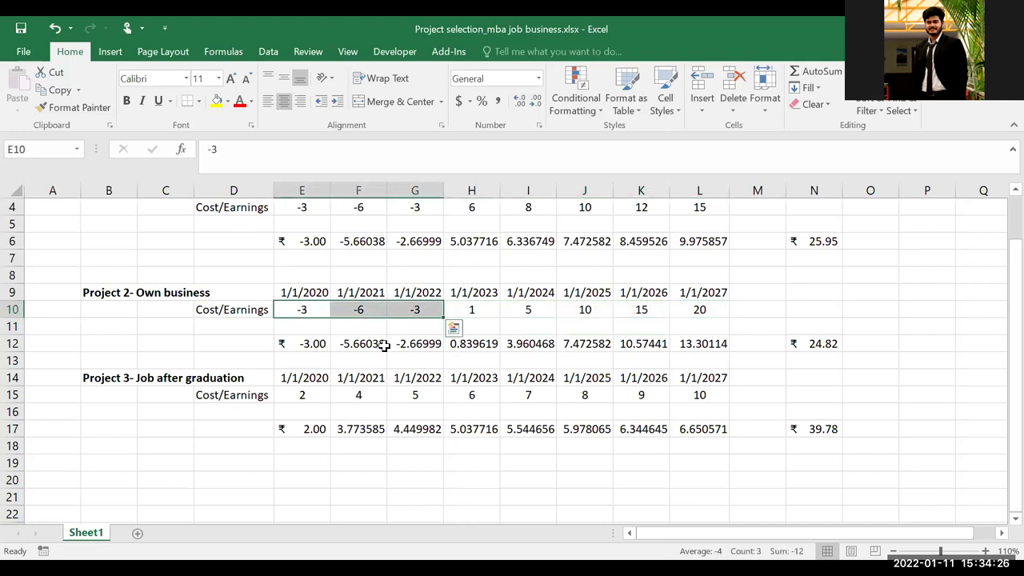
{"action": "scroll", "coordinate": [360, 342], "scroll_direction": "up", "scroll_amount": 1}
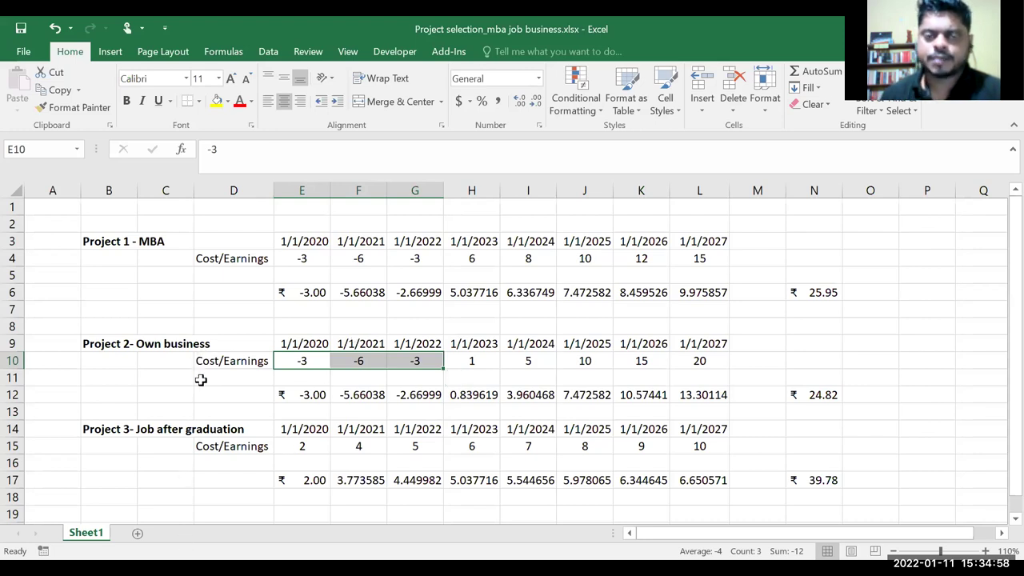
Start a new timeline in the empty area below the projects with 2021 in F28 and 2022 in G28
{"action": "scroll", "coordinate": [201, 380], "scroll_direction": "down", "scroll_amount": 7}
{"action": "left_click", "coordinate": [356, 308]}
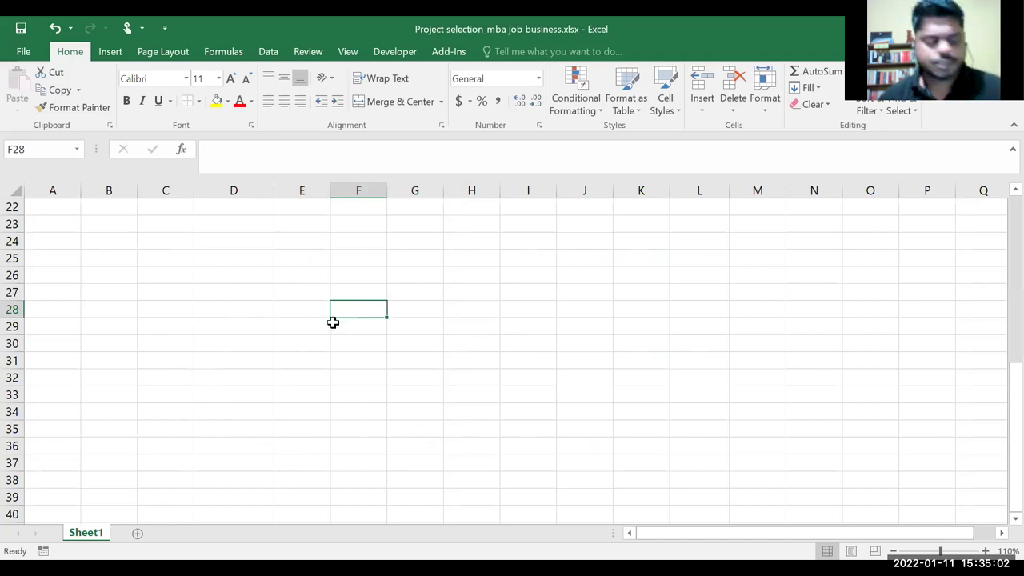
{"action": "type", "text": "20"}
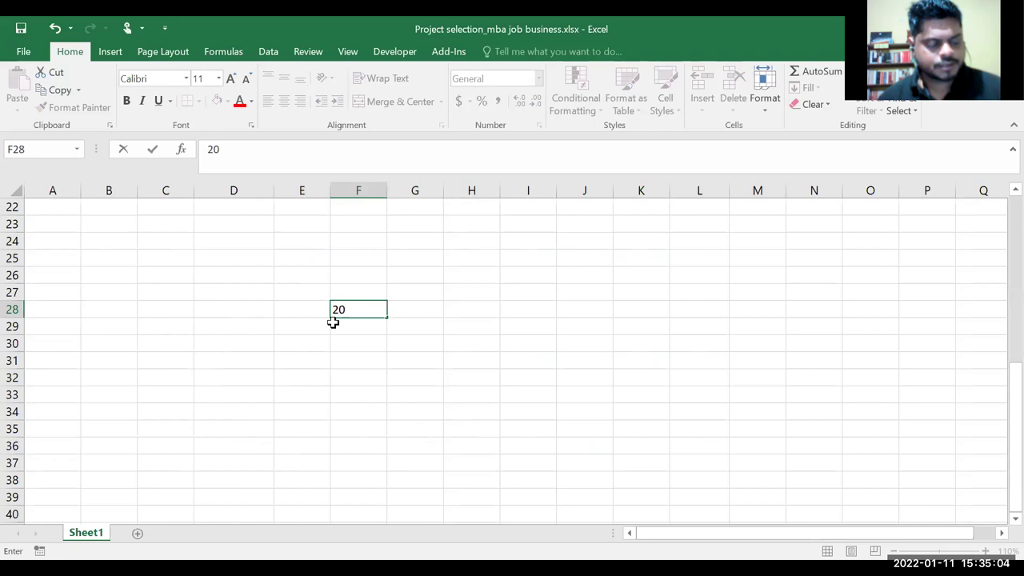
{"action": "type", "text": "22"}
{"action": "key", "text": "BackSpace"}
{"action": "type", "text": "1"}
{"action": "left_click", "coordinate": [396, 308]}
{"action": "type", "text": "2"}
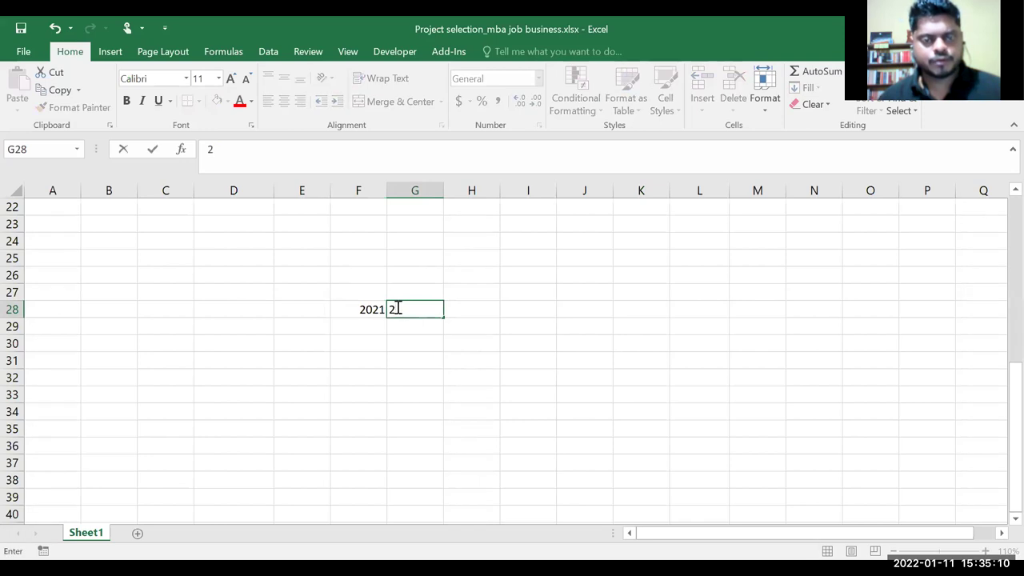
{"action": "type", "text": "022"}
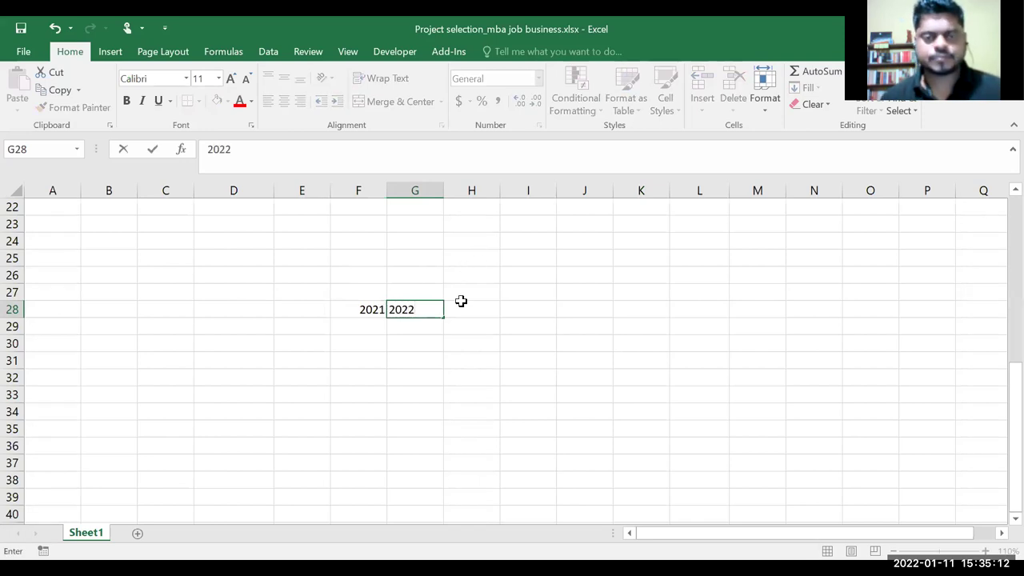
Continue the row 28 timeline with 2023 in H28, 2024 in I28 and 205 in J28
{"action": "left_click", "coordinate": [464, 305]}
{"action": "type", "text": "2023"}
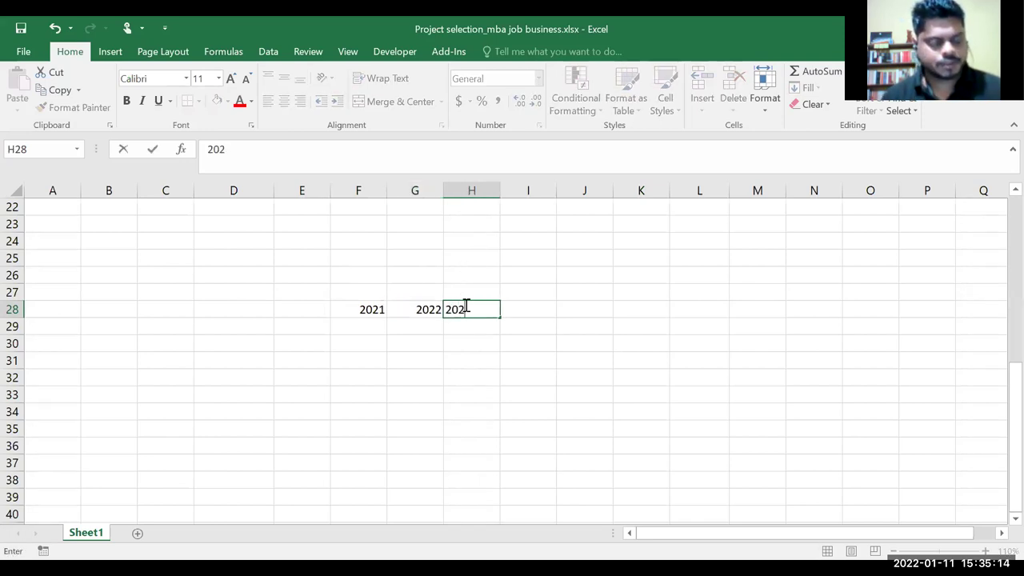
{"action": "left_click", "coordinate": [525, 311]}
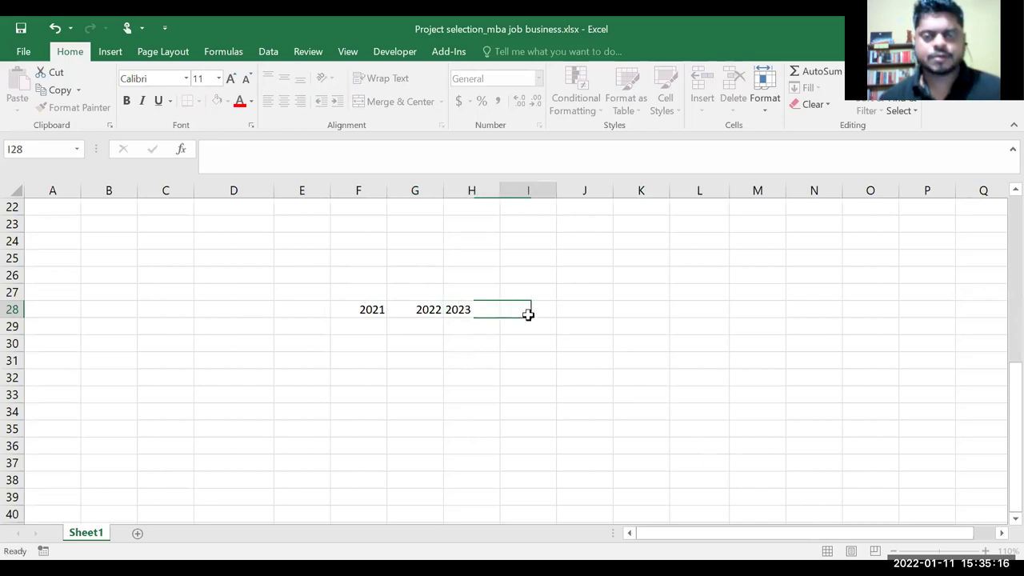
{"action": "type", "text": "2024"}
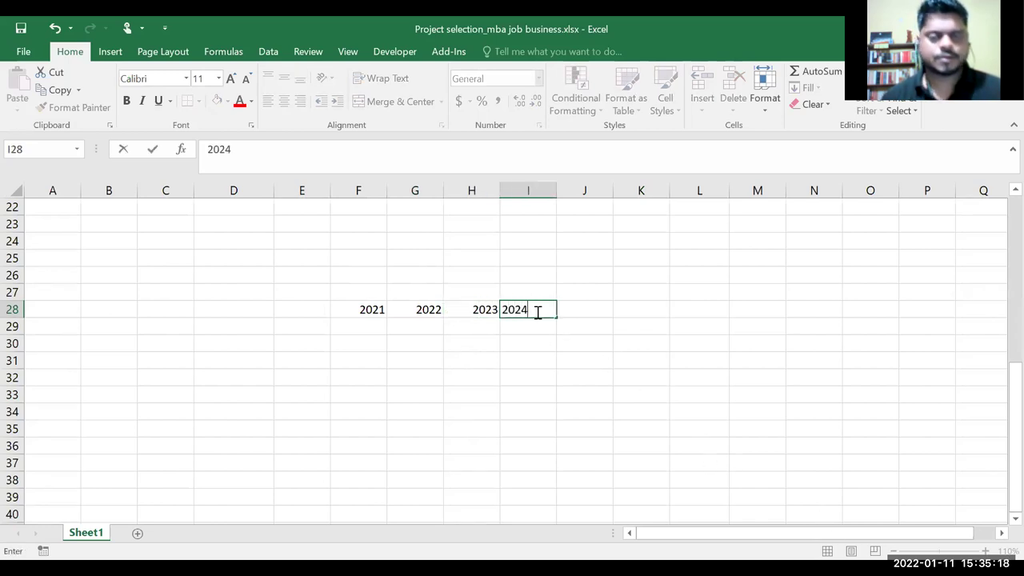
{"action": "left_click", "coordinate": [566, 309]}
{"action": "type", "text": "205"}
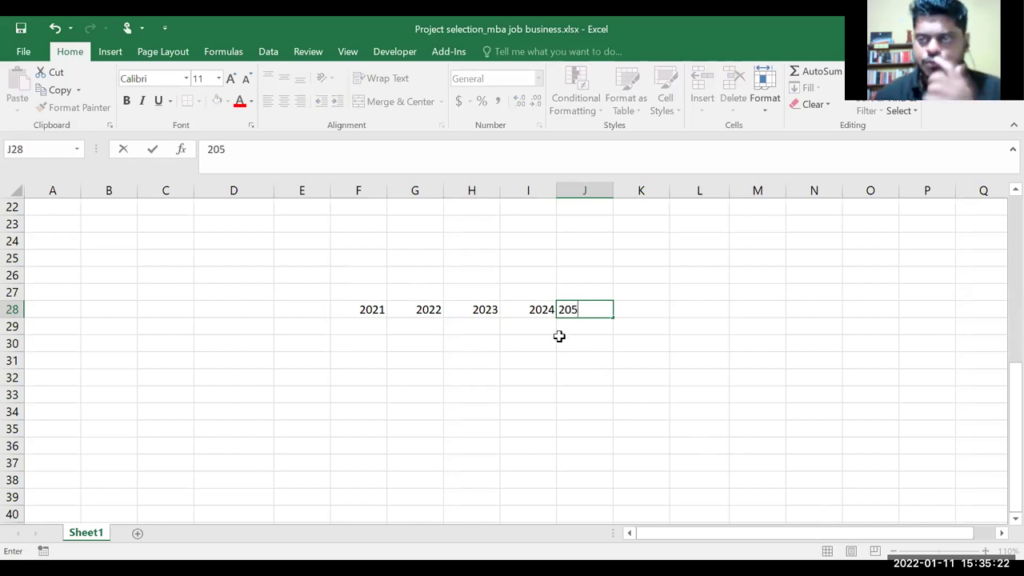
Extend the row 28 timeline backwards with 2020 in E28 and 2019 in D28
{"action": "left_click", "coordinate": [290, 294]}
{"action": "left_click", "coordinate": [291, 313]}
{"action": "type", "text": "200"}
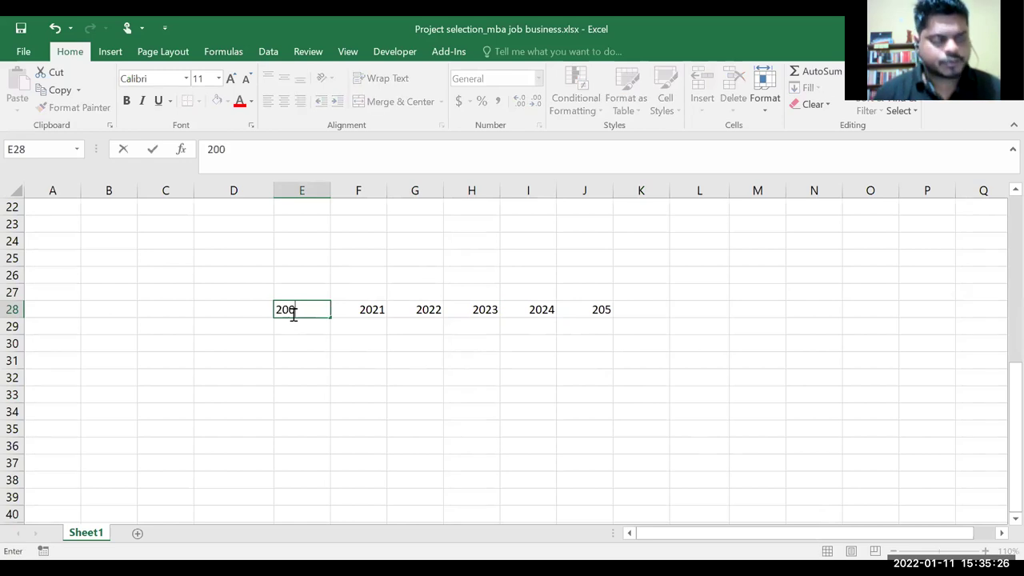
{"action": "left_click_drag", "start_coordinate": [296, 310], "coordinate": [290, 309]}
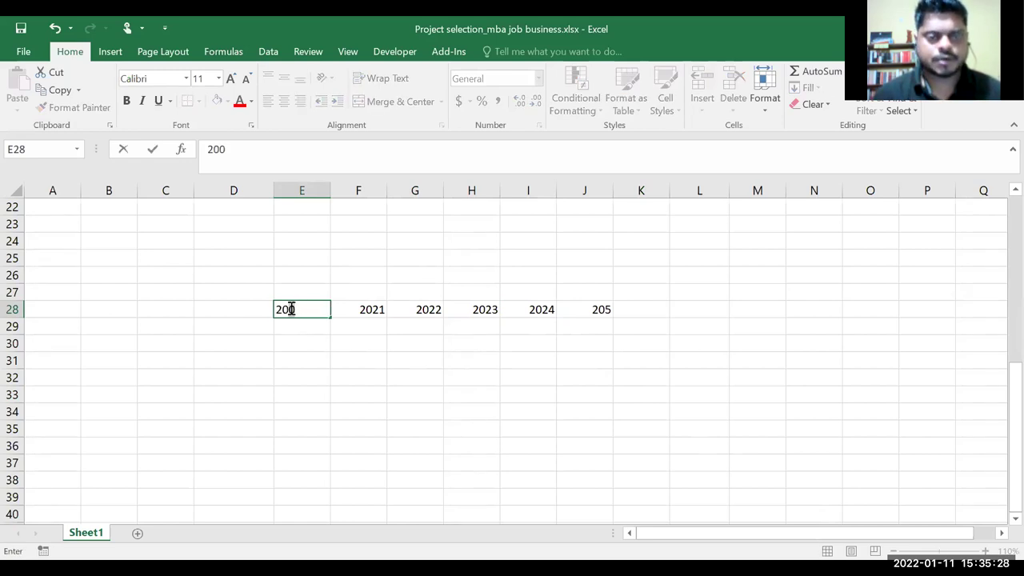
{"action": "type", "text": "20"}
{"action": "left_click", "coordinate": [232, 315]}
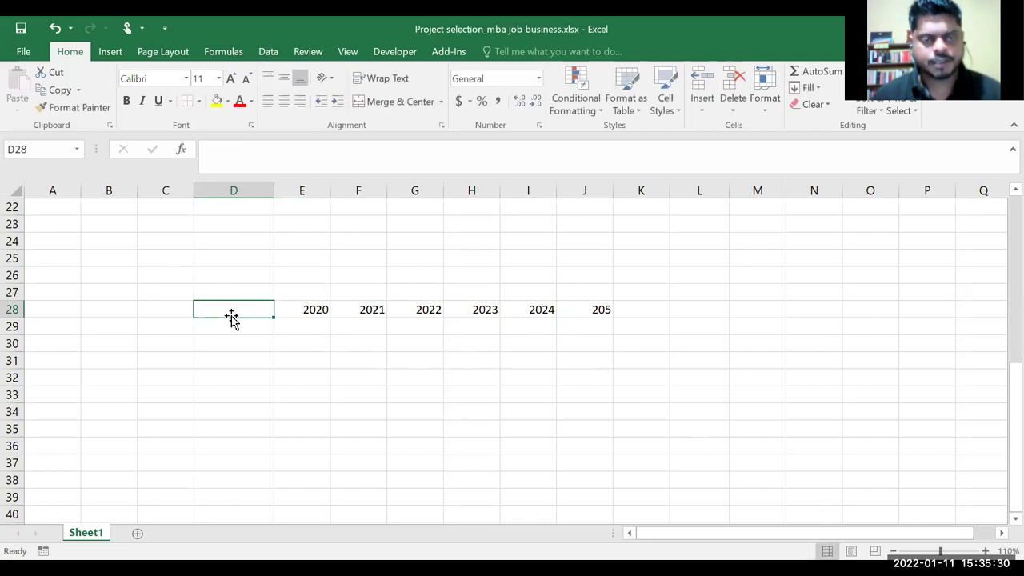
{"action": "type", "text": "2019"}
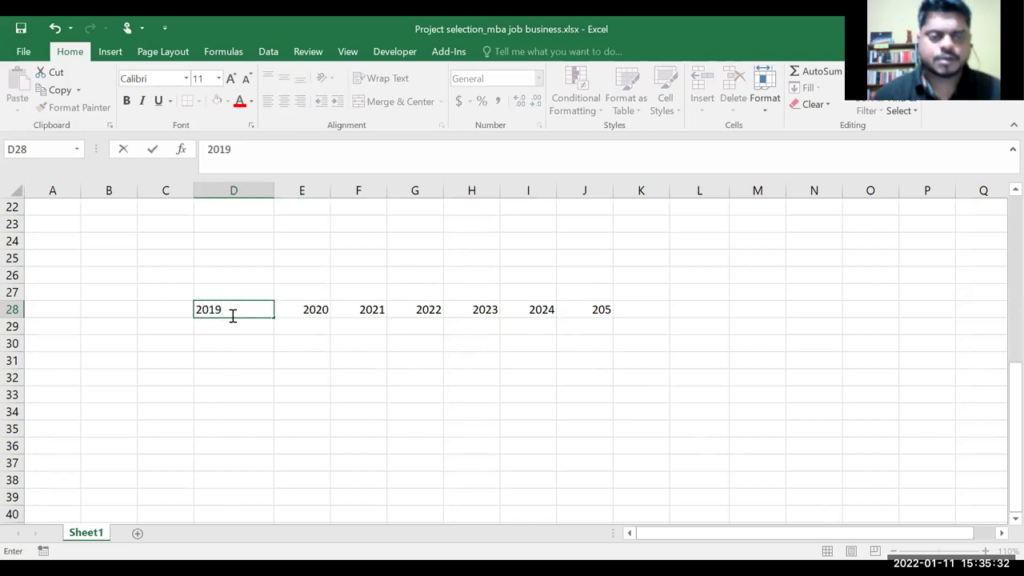
Enter costs of -100 for 2019 in D30 and -150 for 2020 in E30
{"action": "left_click", "coordinate": [240, 345]}
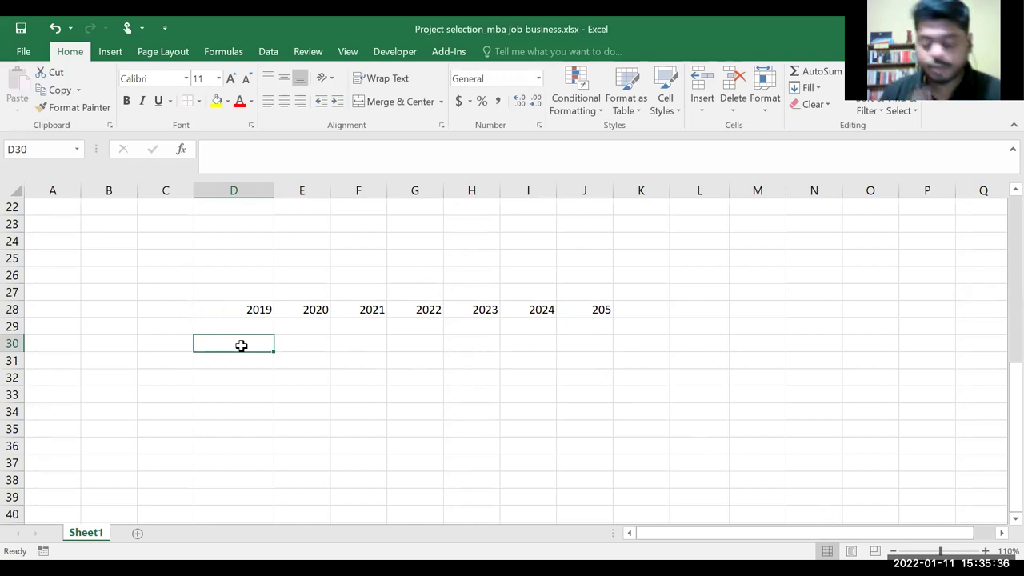
{"action": "type", "text": "-1100"}
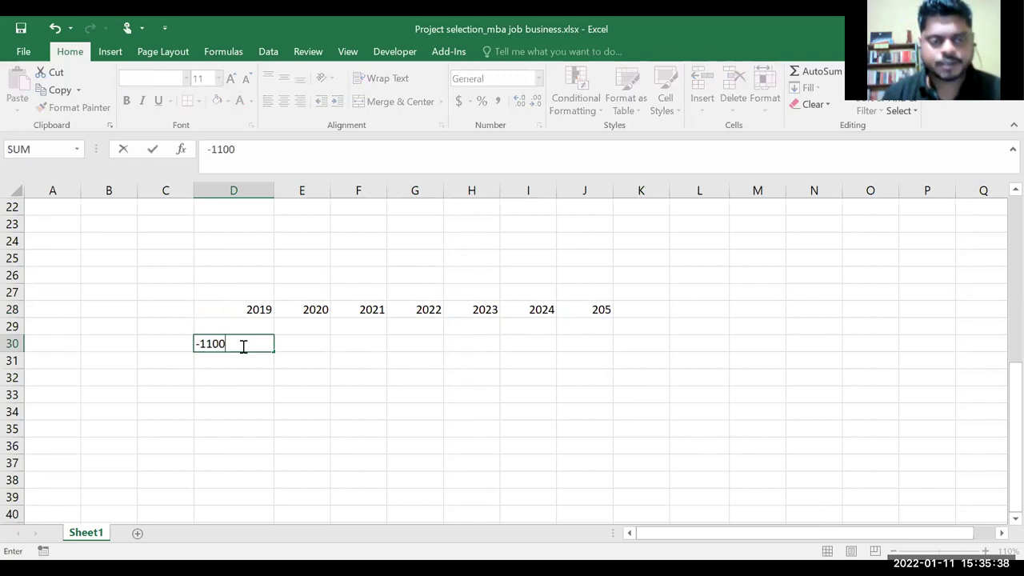
{"action": "key", "text": "BackSpace"}
{"action": "key", "text": "BackSpace"}
{"action": "key", "text": "BackSpace"}
{"action": "type", "text": "00"}
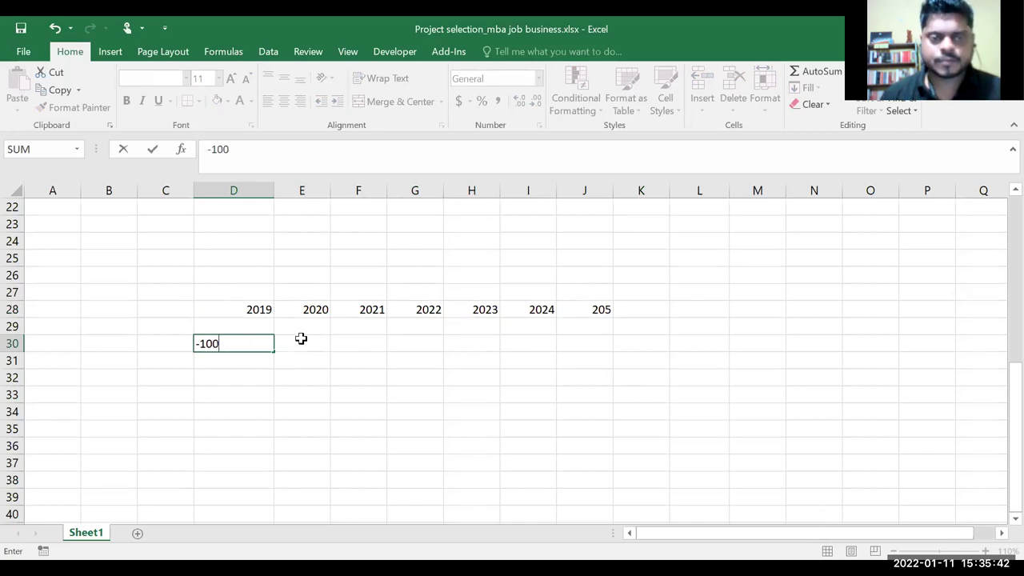
{"action": "left_click", "coordinate": [301, 338]}
{"action": "type", "text": "-"}
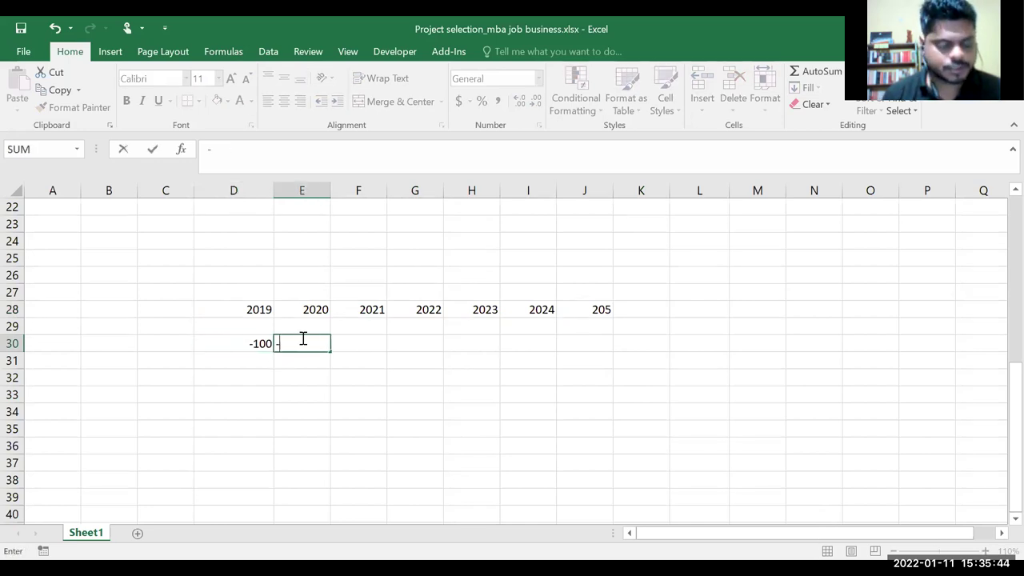
{"action": "type", "text": "150"}
{"action": "left_click", "coordinate": [288, 373]}
Review the 2019 and 2020 costs in D30 and E30 together and individually
{"action": "left_click_drag", "start_coordinate": [262, 344], "coordinate": [295, 337]}
{"action": "left_click", "coordinate": [366, 348]}
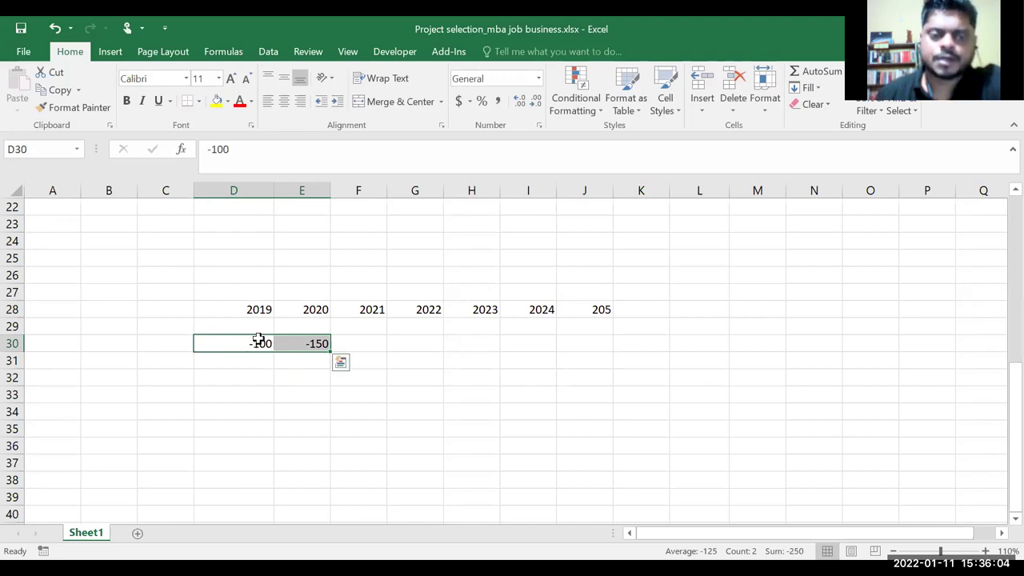
{"action": "left_click", "coordinate": [269, 340]}
{"action": "left_click", "coordinate": [280, 342]}
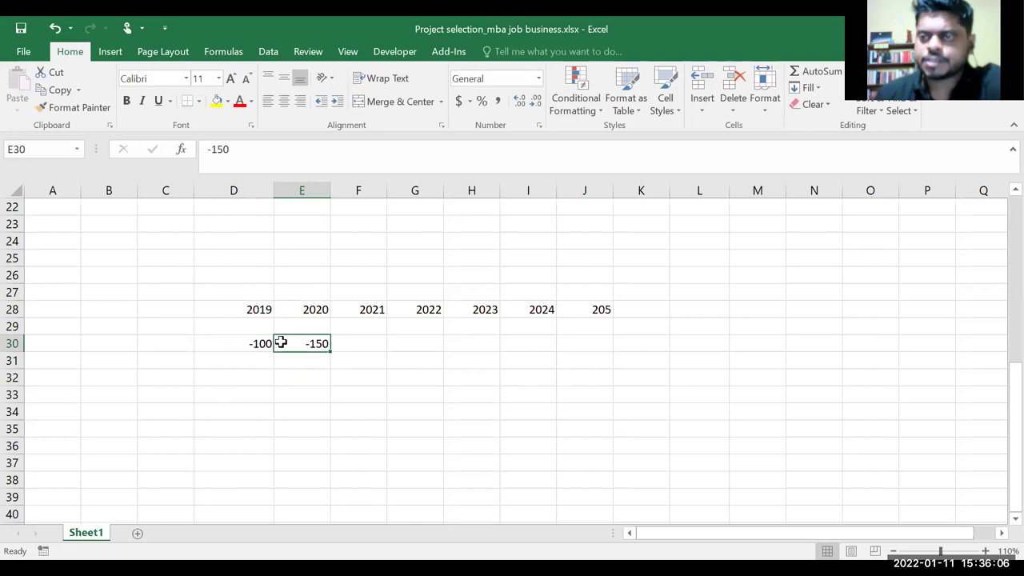
Correct the last year of the row 28 timeline in J28 to 2025
{"action": "left_click", "coordinate": [373, 342]}
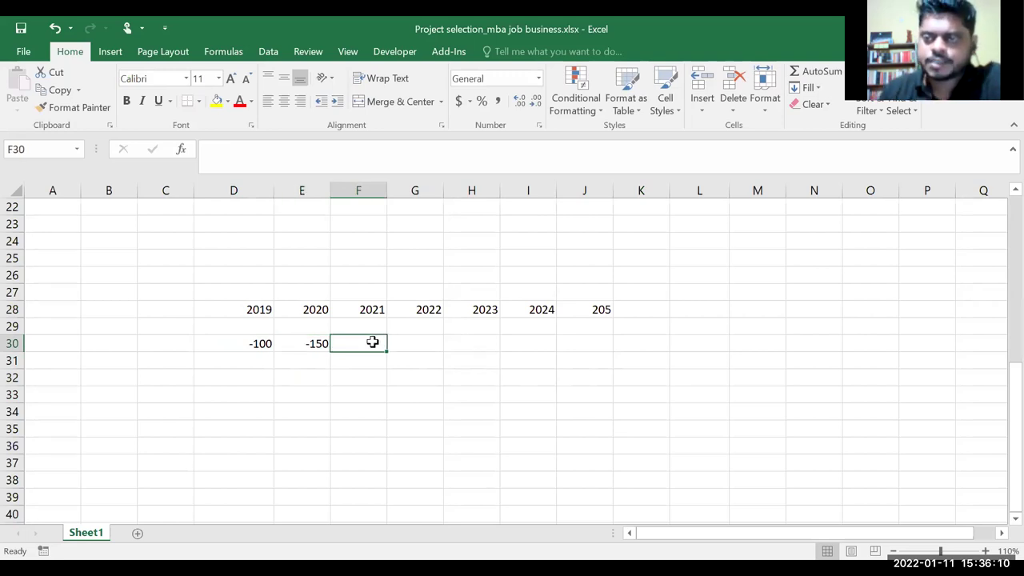
{"action": "left_click_drag", "start_coordinate": [414, 341], "coordinate": [584, 341]}
{"action": "left_click", "coordinate": [586, 304]}
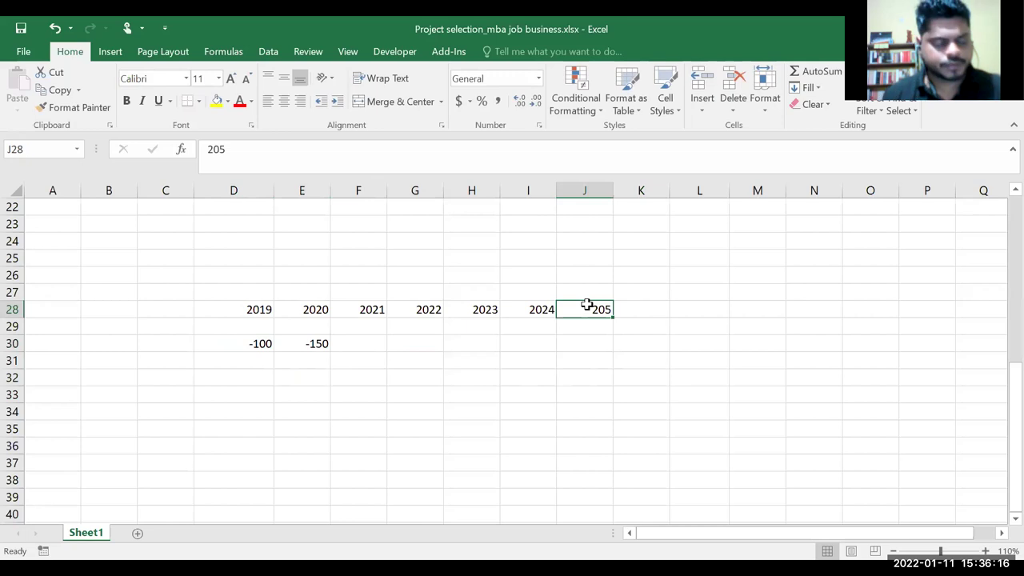
{"action": "type", "text": "22025"}
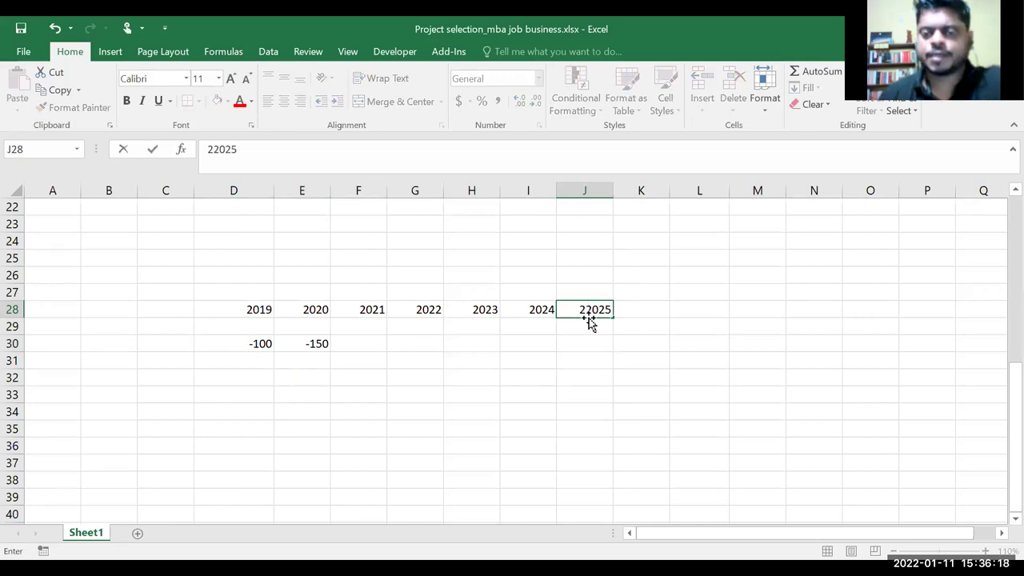
{"action": "left_click", "coordinate": [594, 315]}
{"action": "key", "text": "BackSpace"}
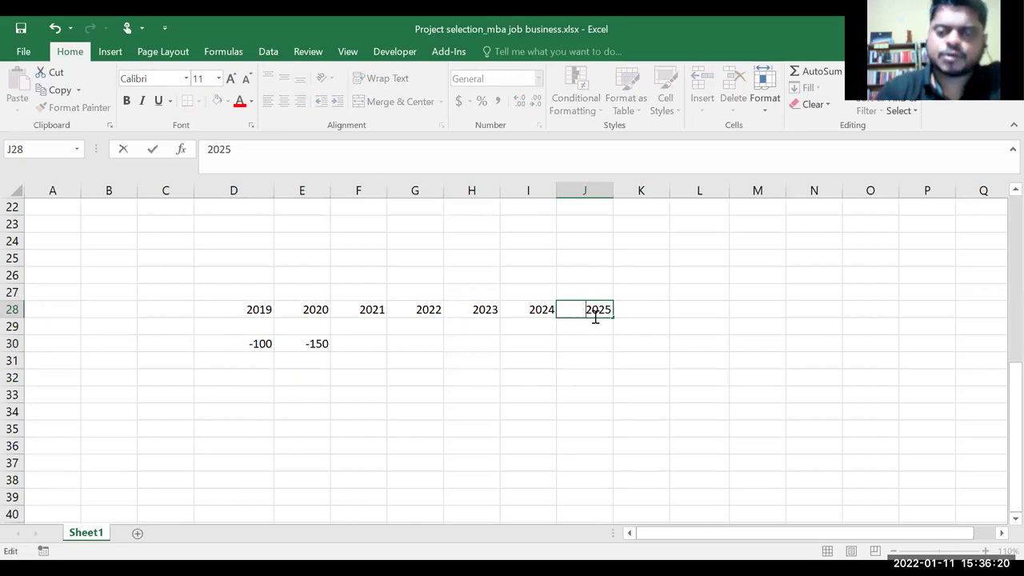
{"action": "left_click", "coordinate": [378, 336]}
Review the empty 2021 to 2025 cells of row 30 beneath the example timeline
{"action": "left_click_drag", "start_coordinate": [377, 336], "coordinate": [572, 343]}
{"action": "left_click", "coordinate": [348, 342]}
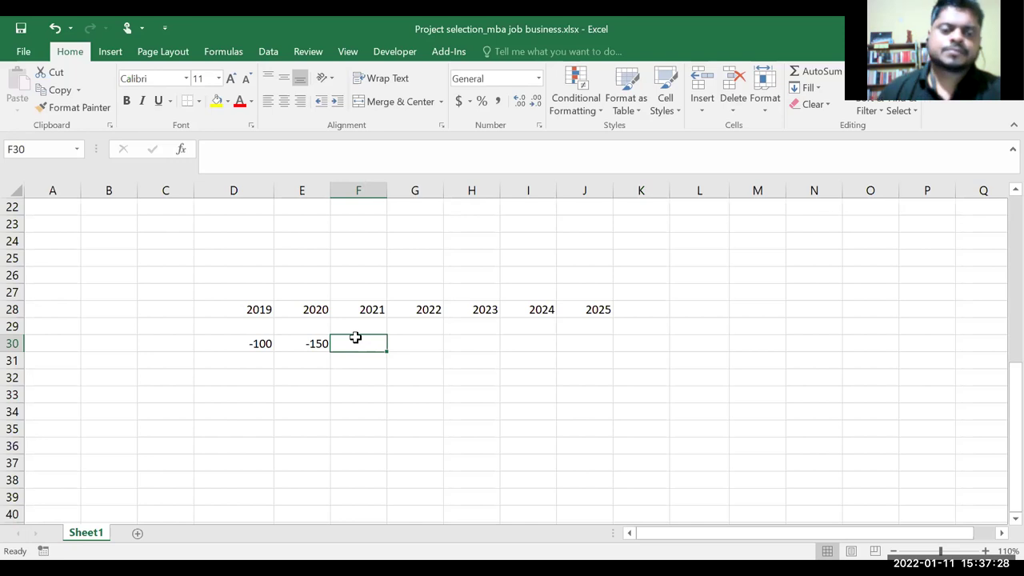
{"action": "scroll", "coordinate": [383, 400], "scroll_direction": "up", "scroll_amount": 3}
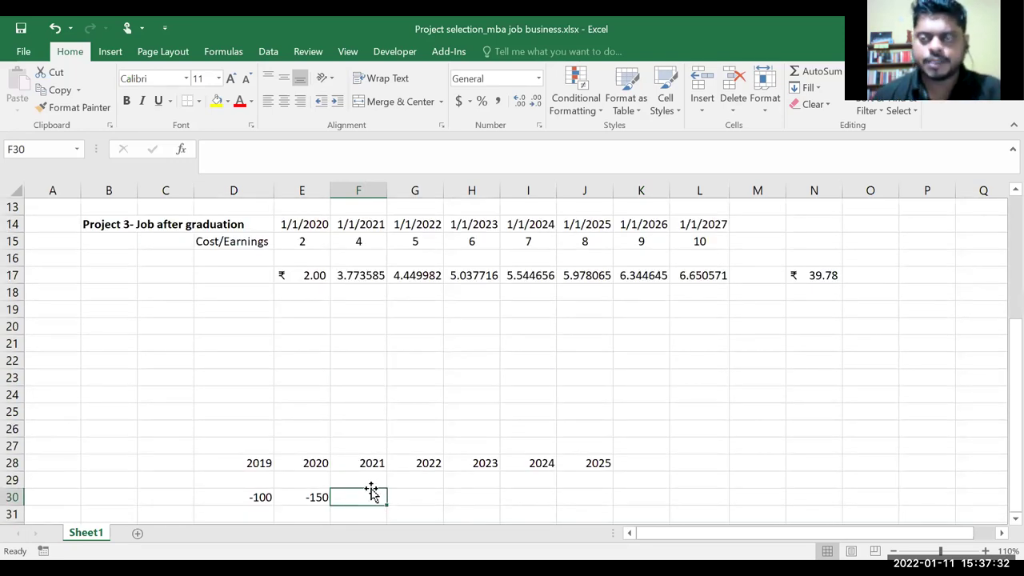
{"action": "scroll", "coordinate": [323, 470], "scroll_direction": "down", "scroll_amount": 1}
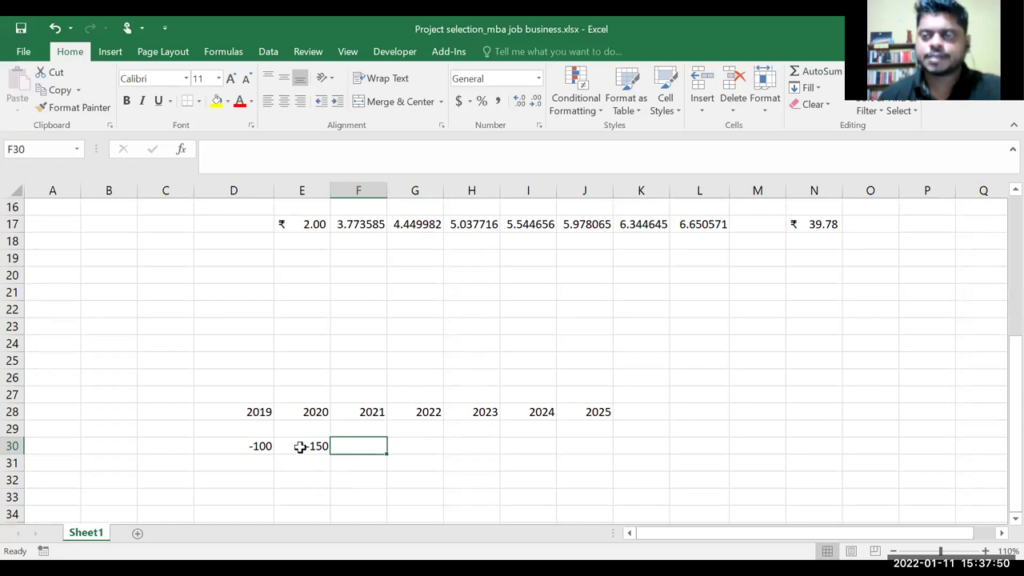
{"action": "scroll", "coordinate": [300, 447], "scroll_direction": "down", "scroll_amount": 1}
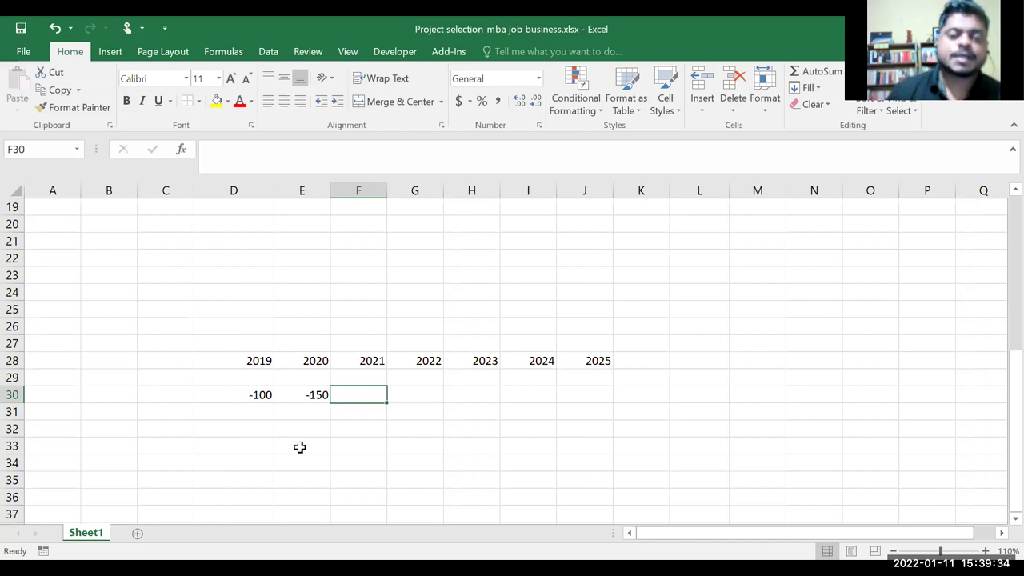
Check Project 1's cost/earnings values for 2022 and 2023 in G4 and H4
{"action": "scroll", "coordinate": [304, 440], "scroll_direction": "up", "scroll_amount": 6}
{"action": "left_click", "coordinate": [418, 266]}
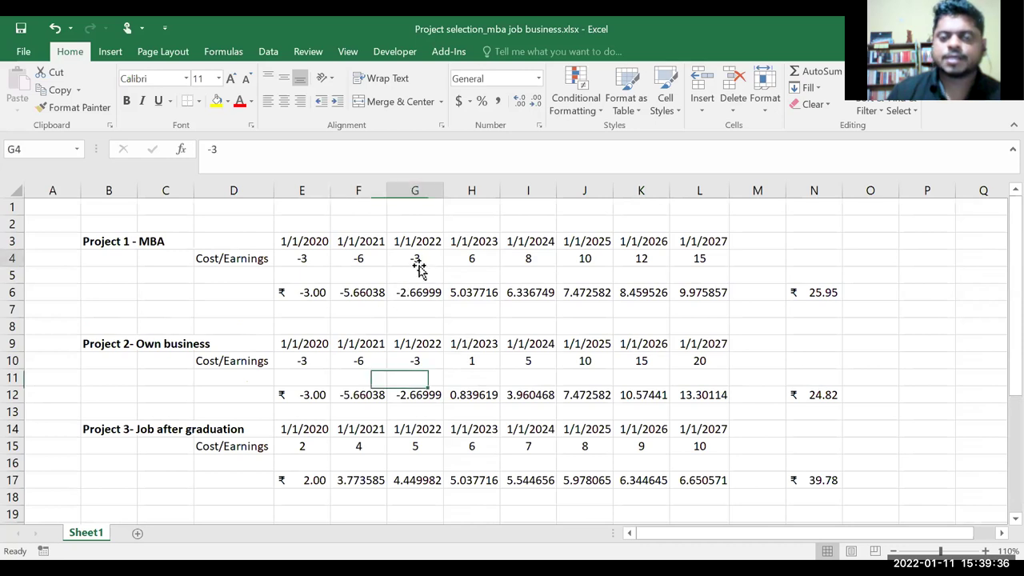
{"action": "left_click", "coordinate": [452, 262]}
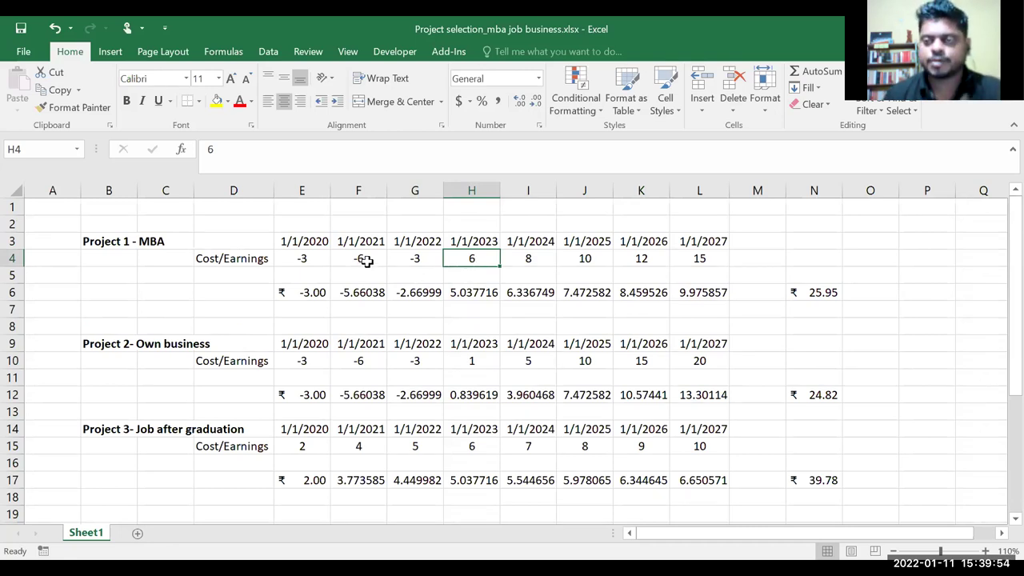
Examine Project 2's yearly cost/earnings values from 2022 to 2027 in row 10
{"action": "left_click", "coordinate": [415, 358]}
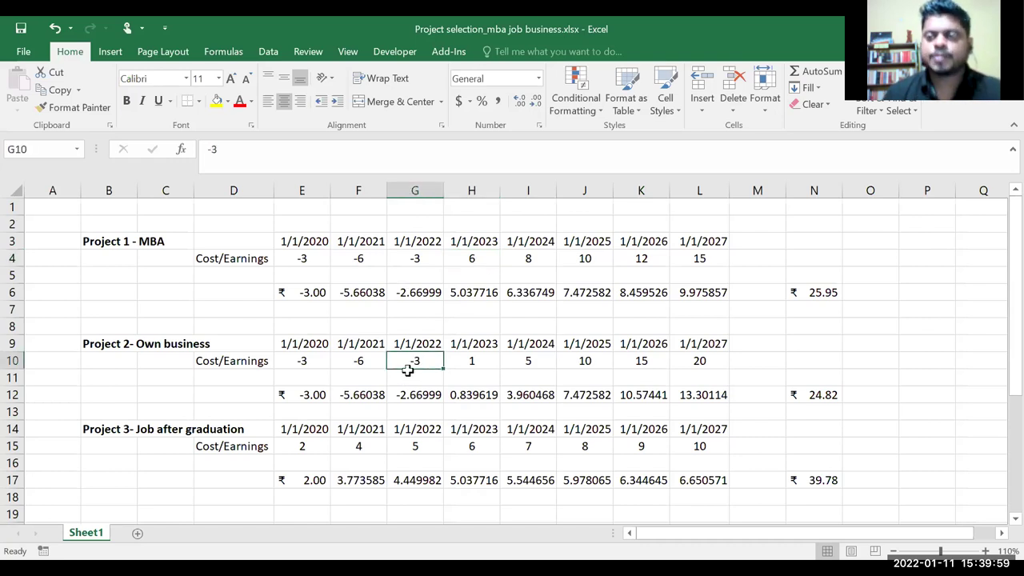
{"action": "left_click", "coordinate": [467, 360]}
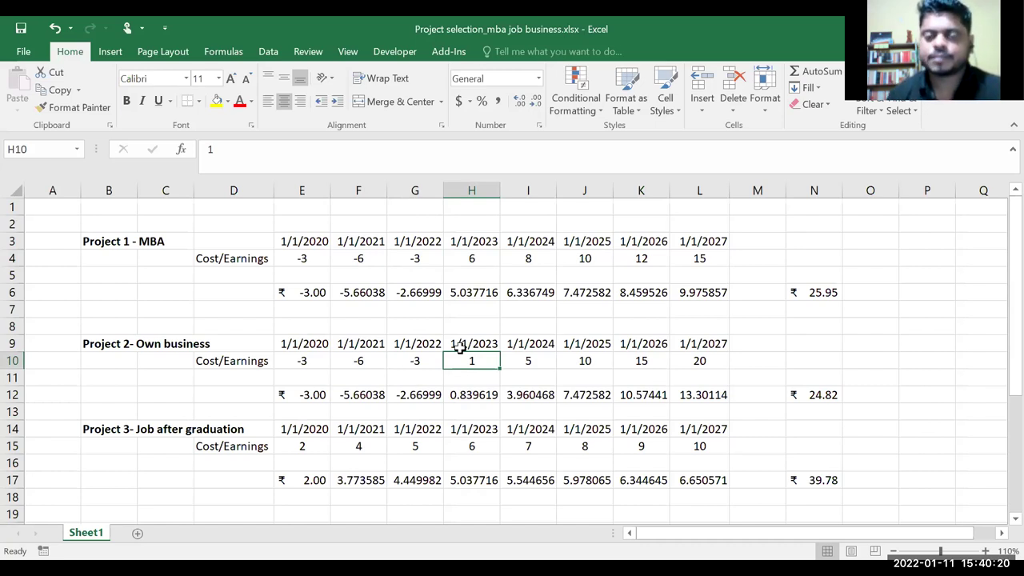
{"action": "left_click", "coordinate": [526, 360]}
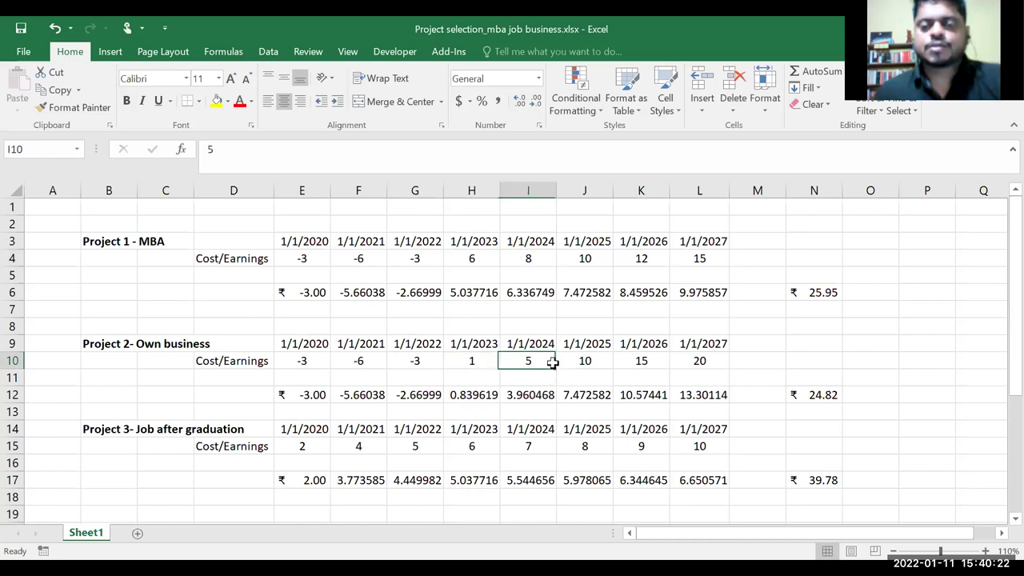
{"action": "left_click", "coordinate": [584, 360]}
{"action": "left_click", "coordinate": [636, 364]}
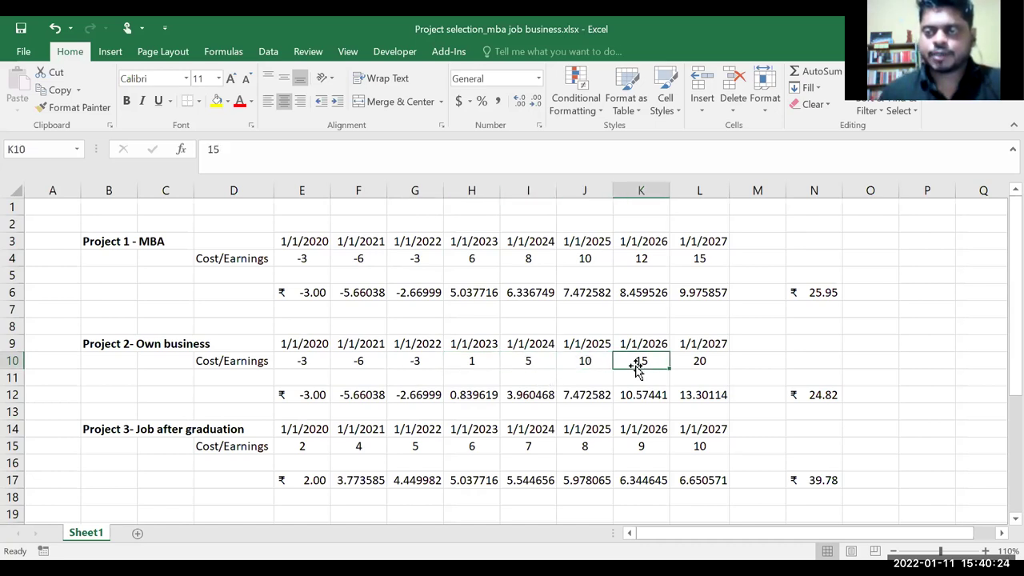
{"action": "left_click", "coordinate": [700, 364]}
{"action": "left_click", "coordinate": [484, 365]}
{"action": "left_click", "coordinate": [530, 361]}
{"action": "left_click", "coordinate": [583, 361]}
{"action": "left_click", "coordinate": [641, 362]}
{"action": "left_click", "coordinate": [697, 362]}
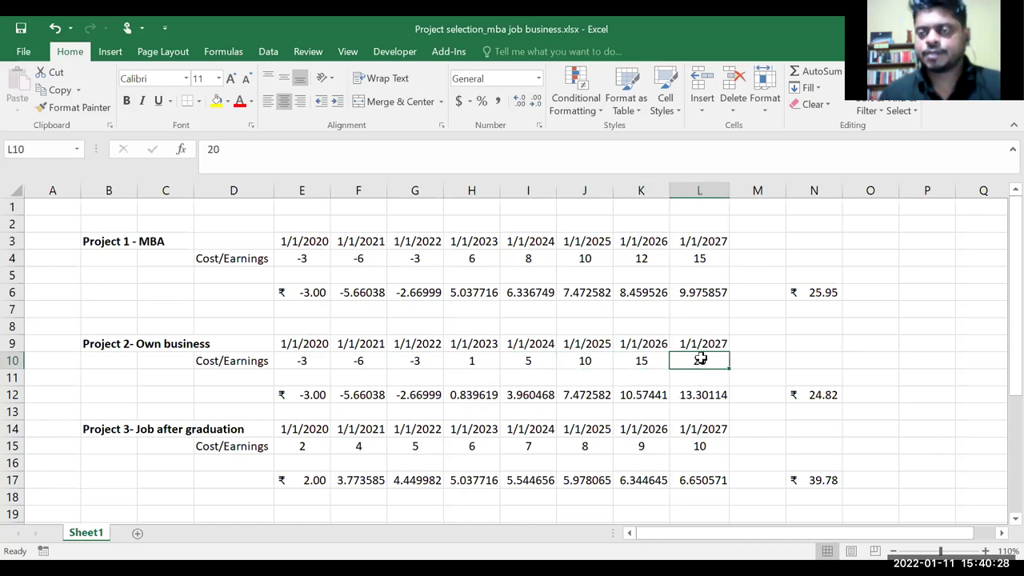
{"action": "left_click", "coordinate": [715, 337]}
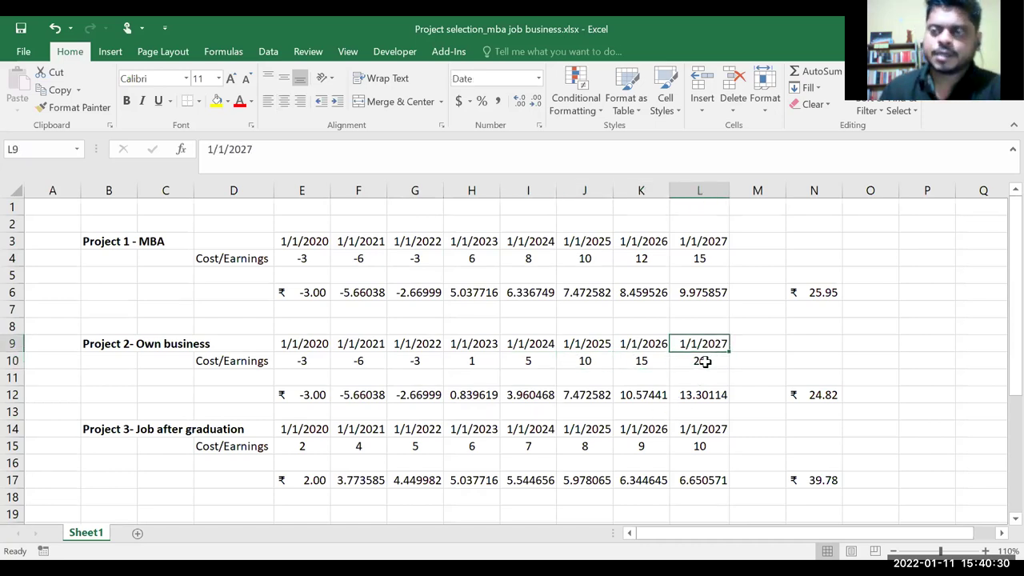
{"action": "left_click", "coordinate": [703, 360]}
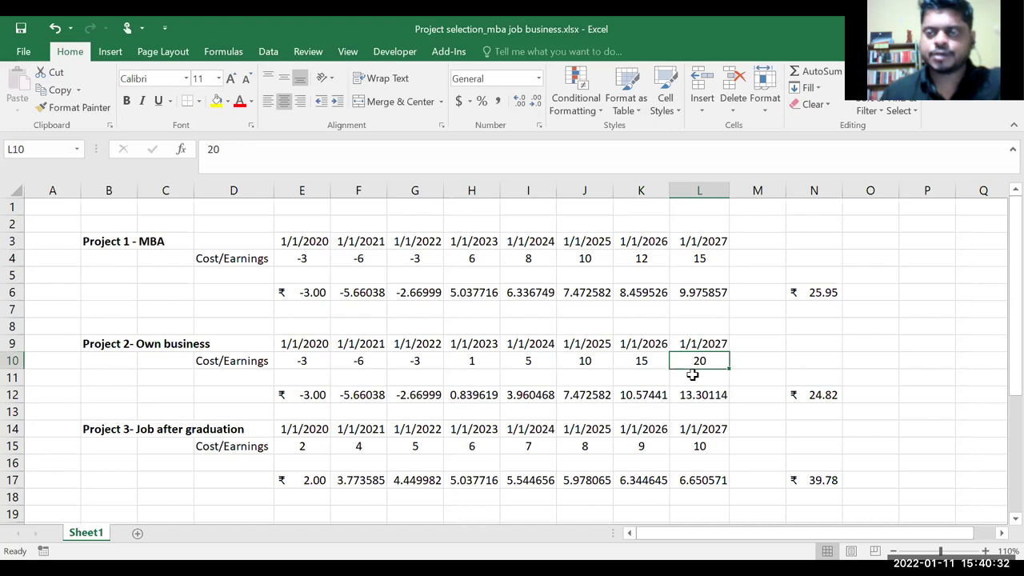
Go through Project 3's yearly earnings in row 15 from 2020 to 2027, leaving the existing data in place
{"action": "left_click", "coordinate": [307, 442]}
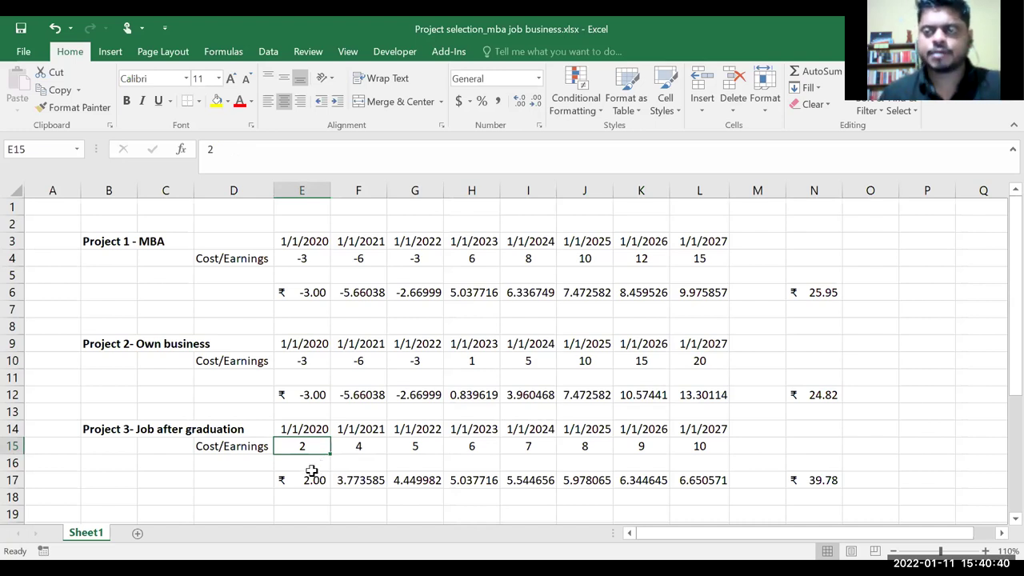
{"action": "left_click", "coordinate": [358, 446]}
{"action": "left_click_drag", "start_coordinate": [409, 447], "coordinate": [495, 447]}
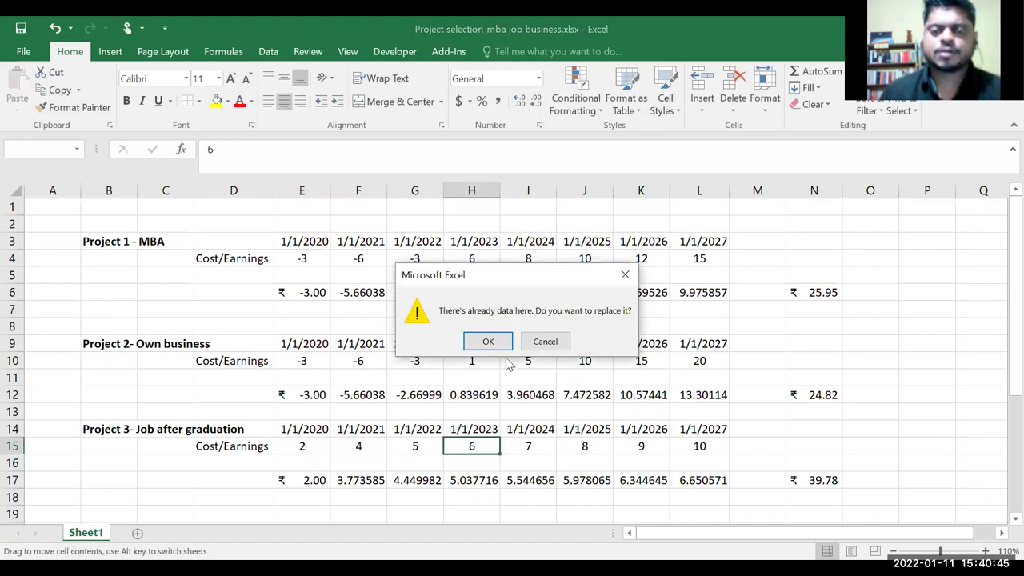
{"action": "left_click", "coordinate": [624, 274]}
{"action": "left_click", "coordinate": [584, 446]}
{"action": "left_click", "coordinate": [660, 461]}
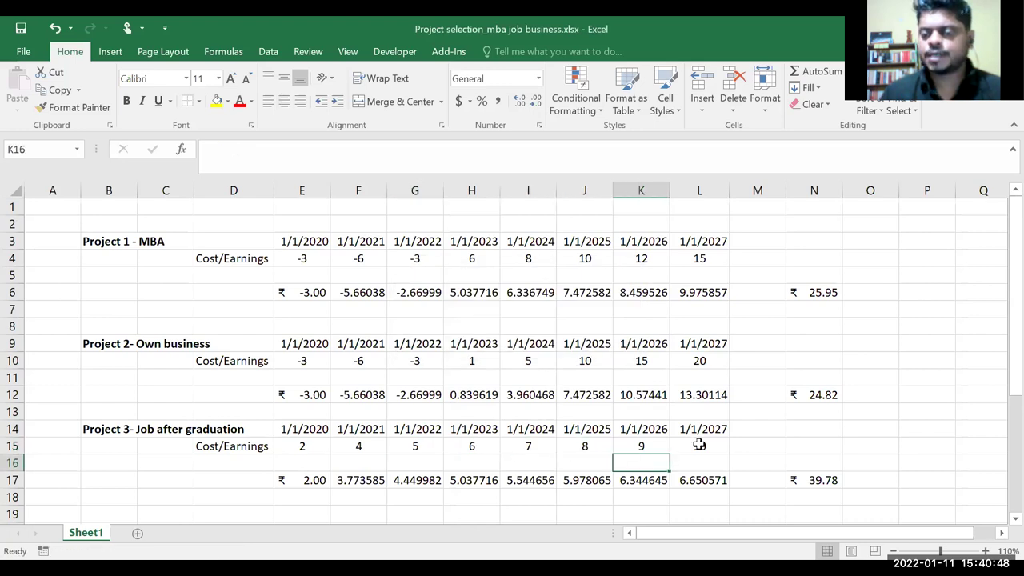
{"action": "left_click", "coordinate": [698, 447]}
Compare the 2023 to 2027 earnings of Projects 1 and 2 by selecting H4:L4 and H10:L10
{"action": "left_click", "coordinate": [362, 293]}
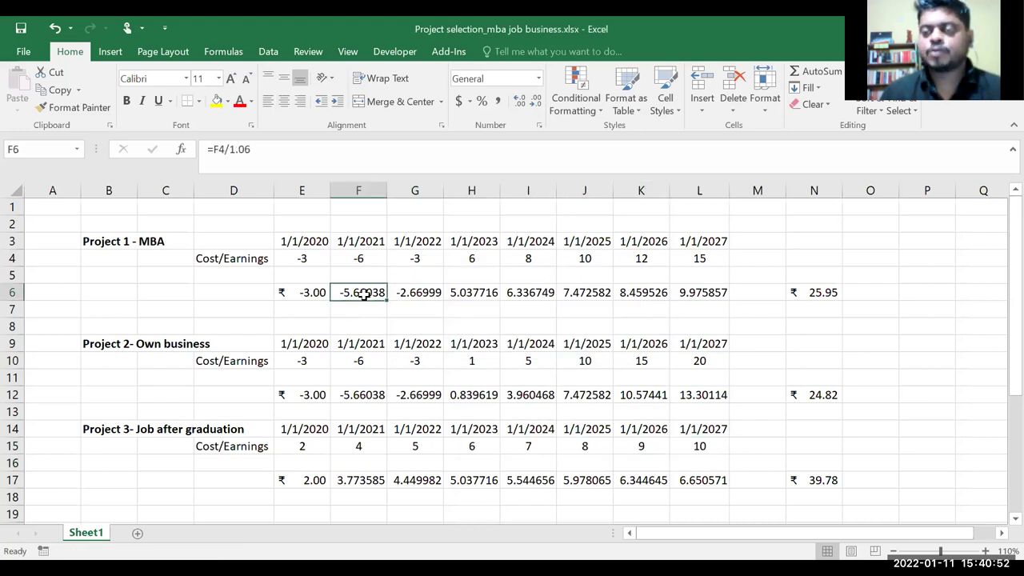
{"action": "left_click", "coordinate": [400, 224]}
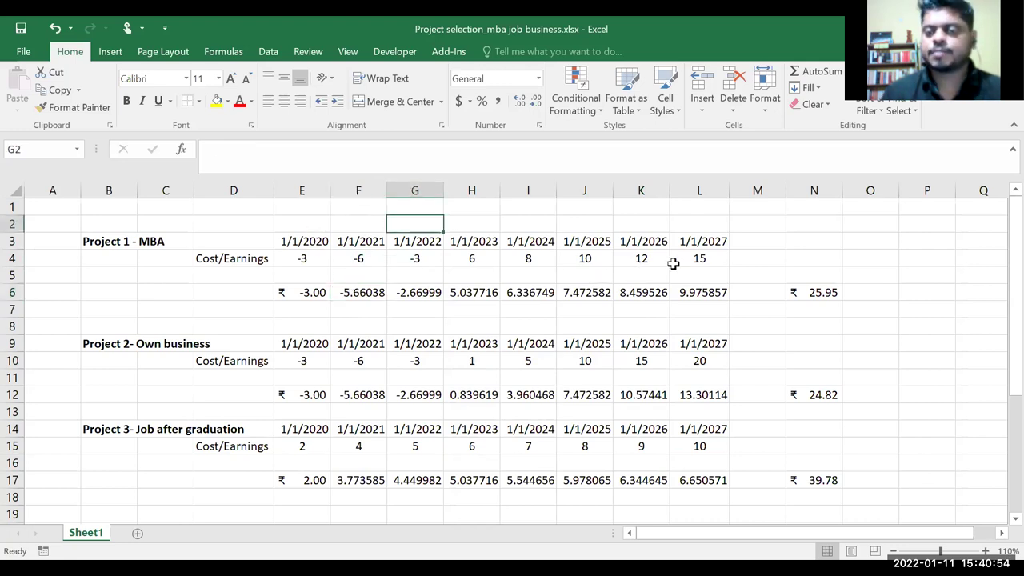
{"action": "left_click", "coordinate": [672, 264]}
{"action": "left_click", "coordinate": [477, 259]}
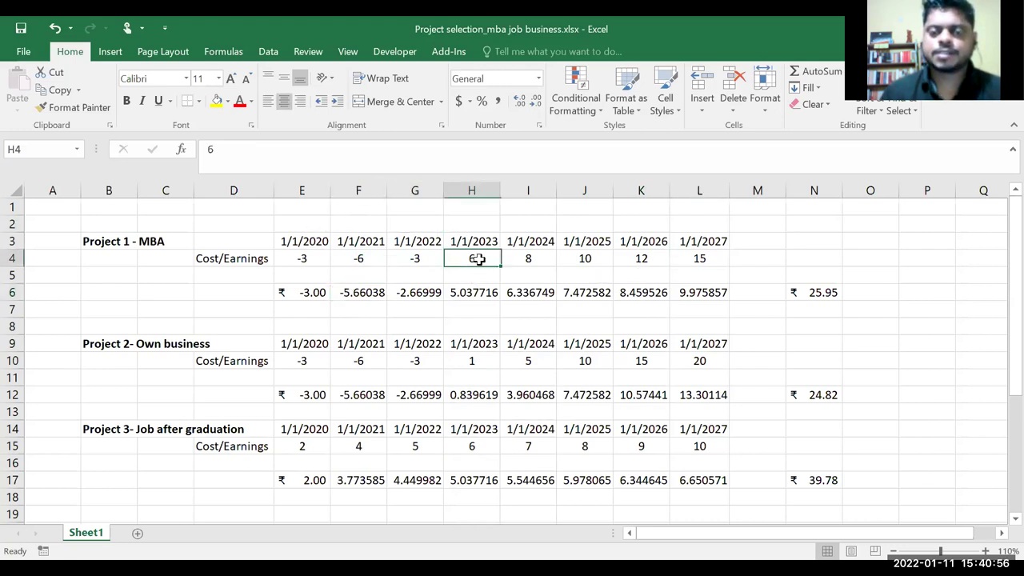
{"action": "left_click_drag", "start_coordinate": [476, 259], "coordinate": [685, 263]}
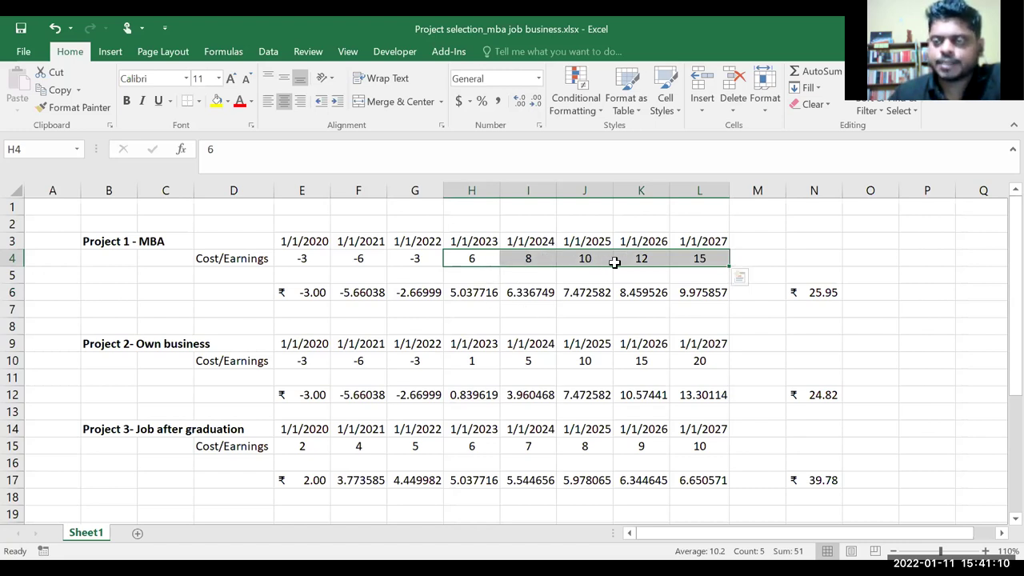
{"action": "left_click_drag", "start_coordinate": [478, 361], "coordinate": [699, 361]}
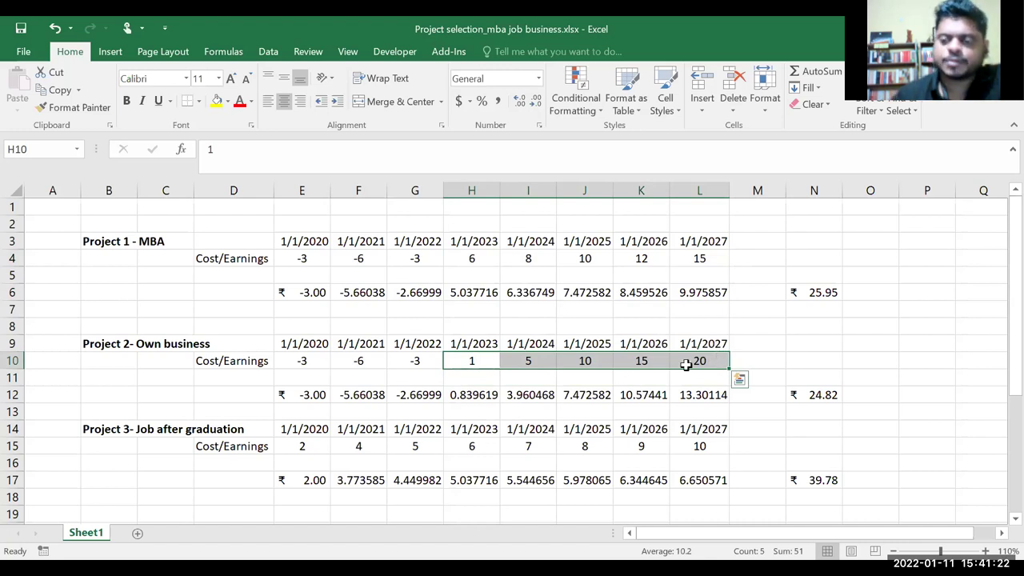
Select Project 3's full earnings range E15:L15 to examine its total against the other projects
{"action": "left_click", "coordinate": [468, 447]}
{"action": "left_click", "coordinate": [299, 446]}
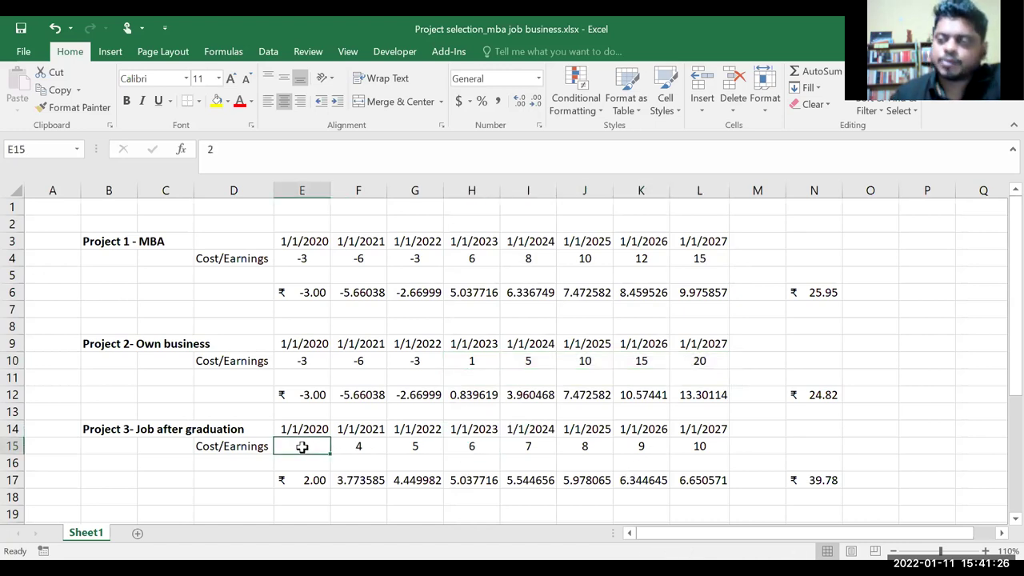
{"action": "left_click_drag", "start_coordinate": [313, 447], "coordinate": [332, 446]}
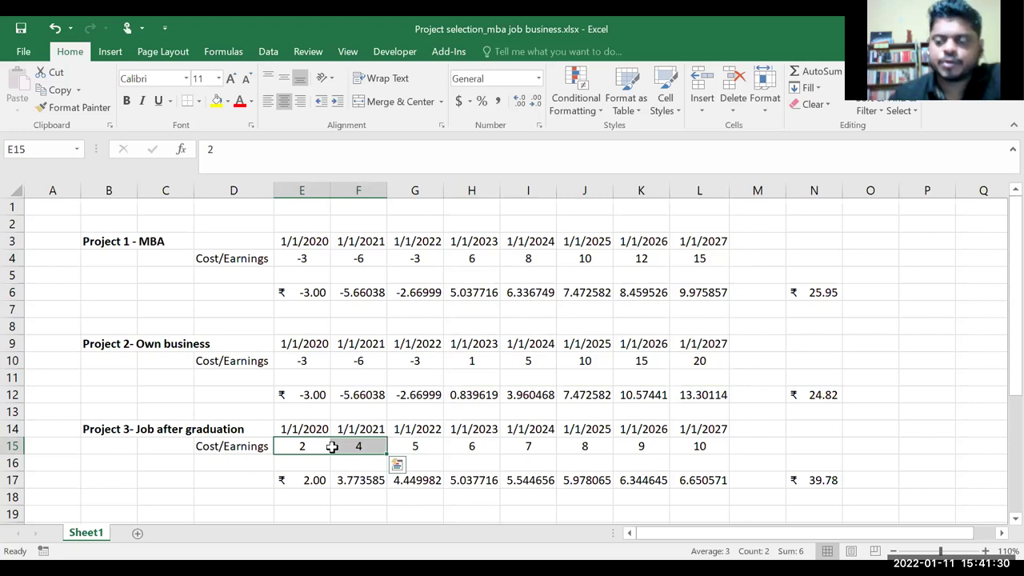
{"action": "left_click_drag", "start_coordinate": [312, 448], "coordinate": [706, 449]}
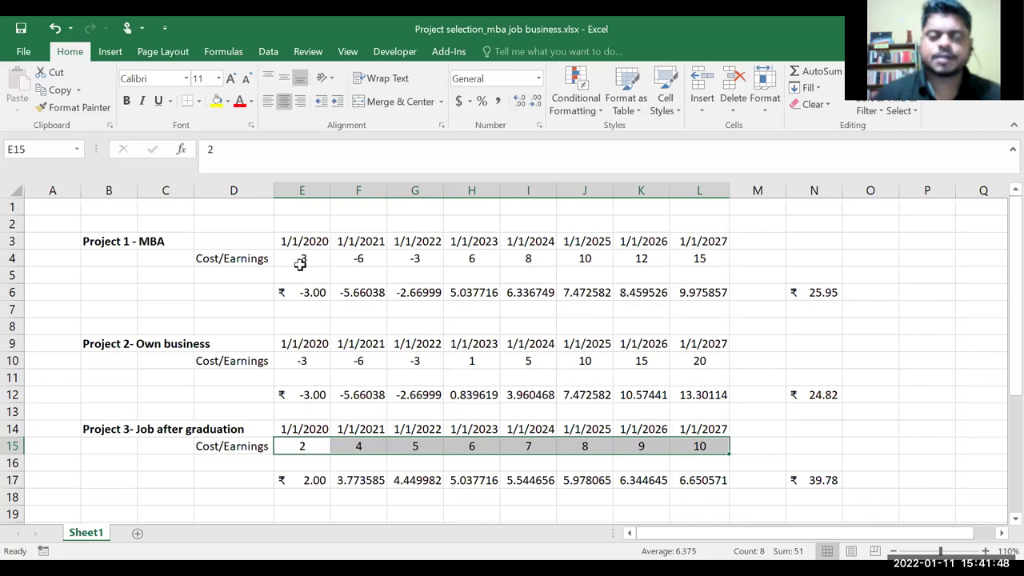
{"action": "left_click", "coordinate": [605, 268]}
{"action": "left_click", "coordinate": [563, 344]}
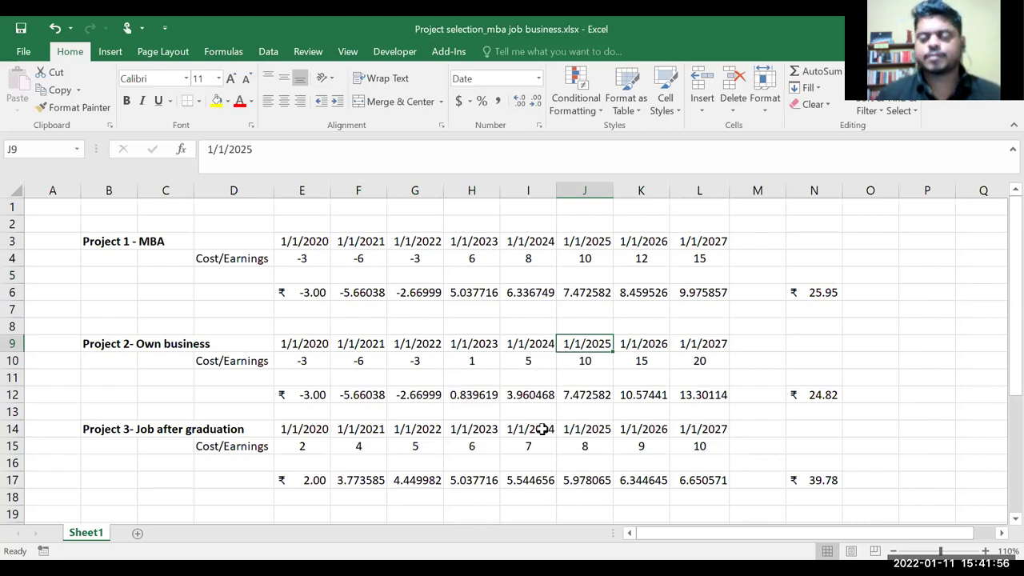
{"action": "left_click", "coordinate": [470, 430]}
{"action": "left_click_drag", "start_coordinate": [327, 444], "coordinate": [670, 449]}
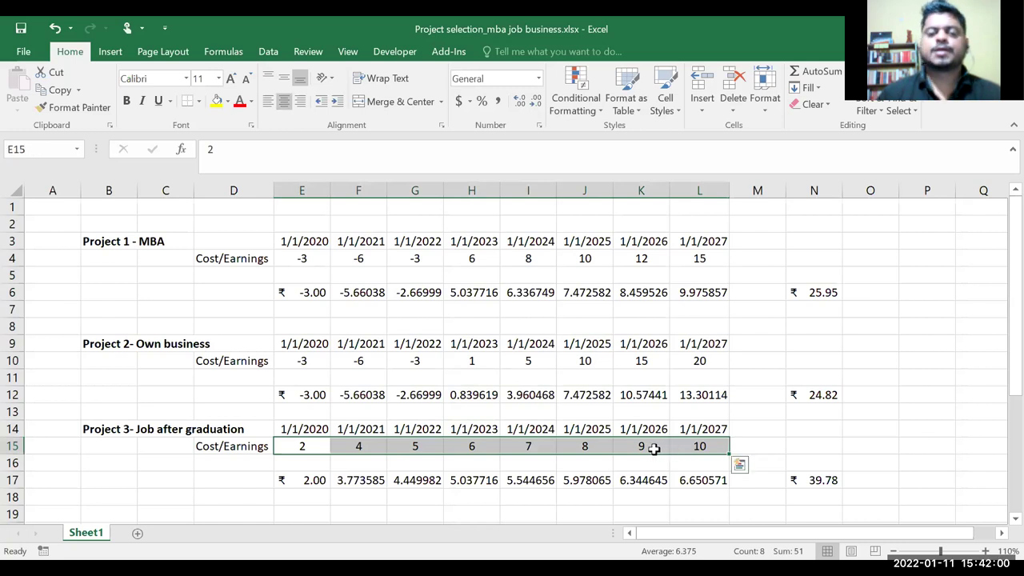
Compare the initial 2020 costs of Projects 1 and 2 in E4 and E10
{"action": "left_click", "coordinate": [301, 362]}
{"action": "left_click", "coordinate": [295, 257]}
{"action": "left_click", "coordinate": [300, 361]}
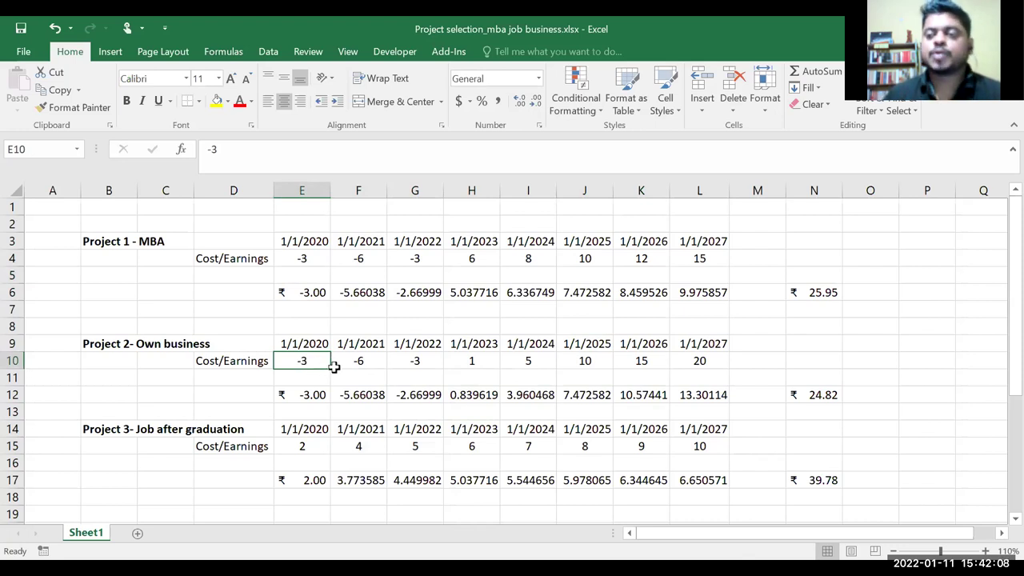
{"action": "left_click", "coordinate": [395, 306]}
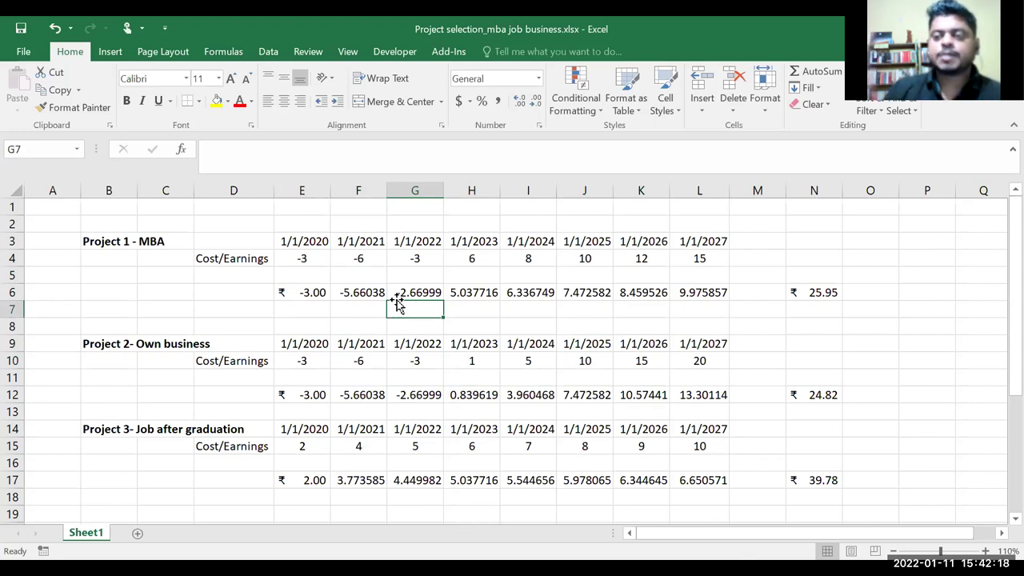
Inspect Project 1's start date in E3 and its discounting formulas for 2020 and 2021 in E6 and F6
{"action": "left_click", "coordinate": [302, 238]}
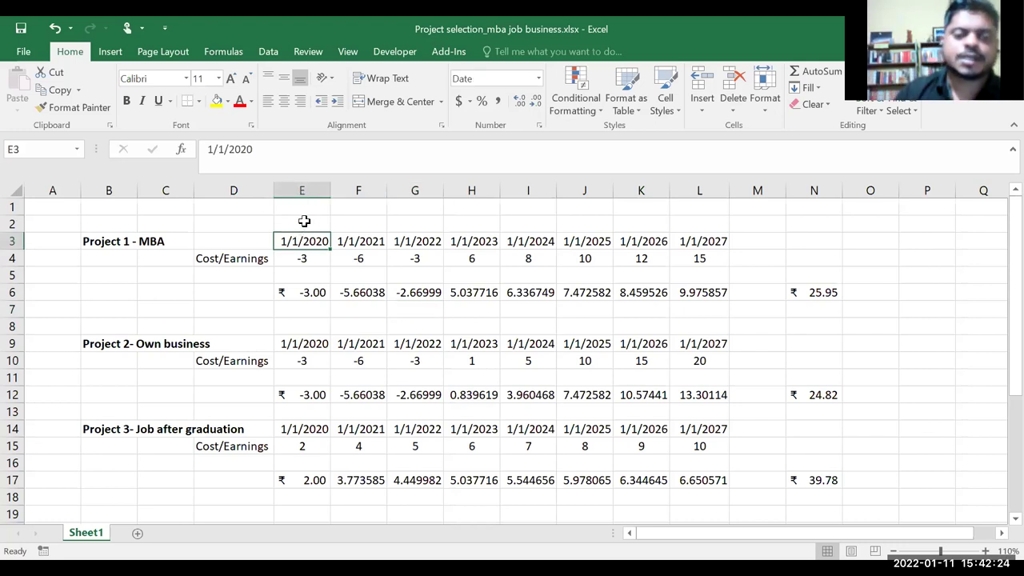
{"action": "left_click", "coordinate": [320, 295]}
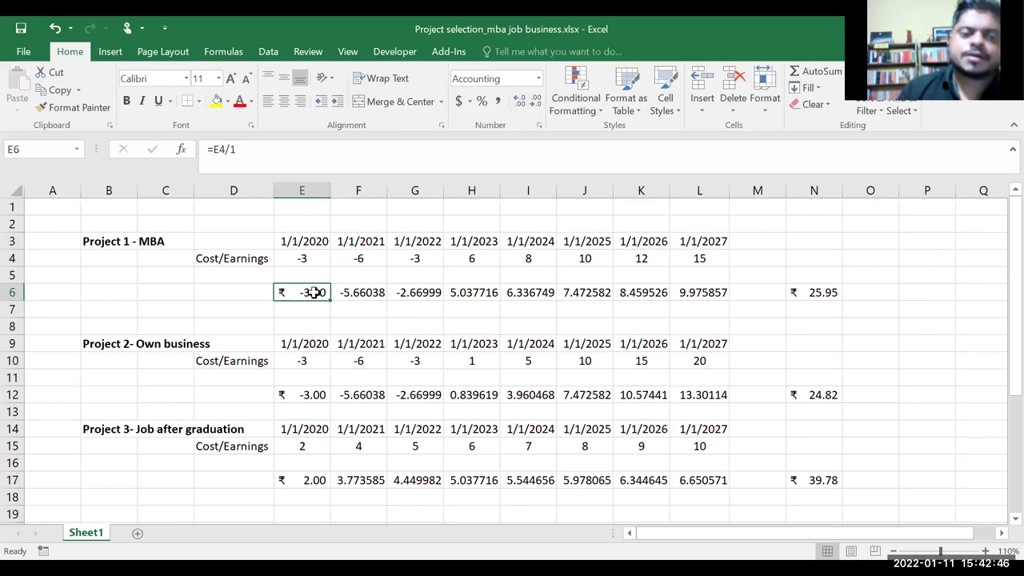
{"action": "left_click", "coordinate": [360, 293]}
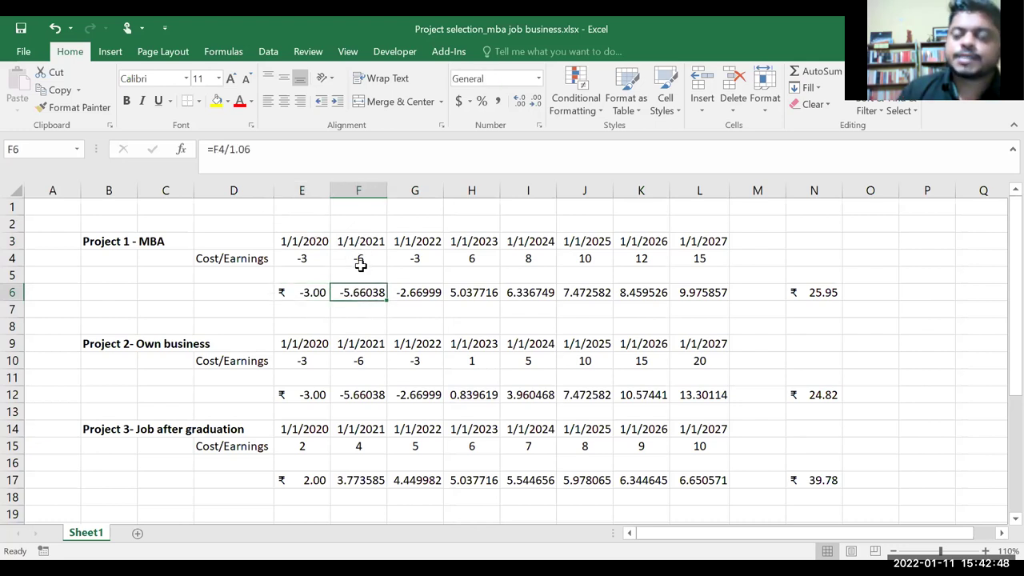
Inspect Project 1's start date in E3 against its 2021 discounting formula in F6
{"action": "left_click", "coordinate": [360, 271]}
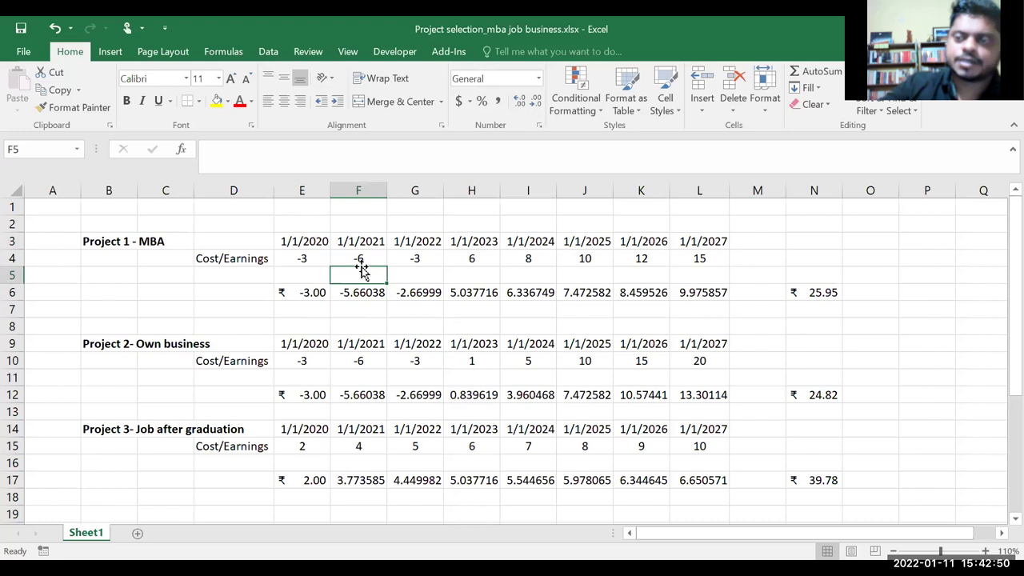
{"action": "left_click", "coordinate": [300, 234]}
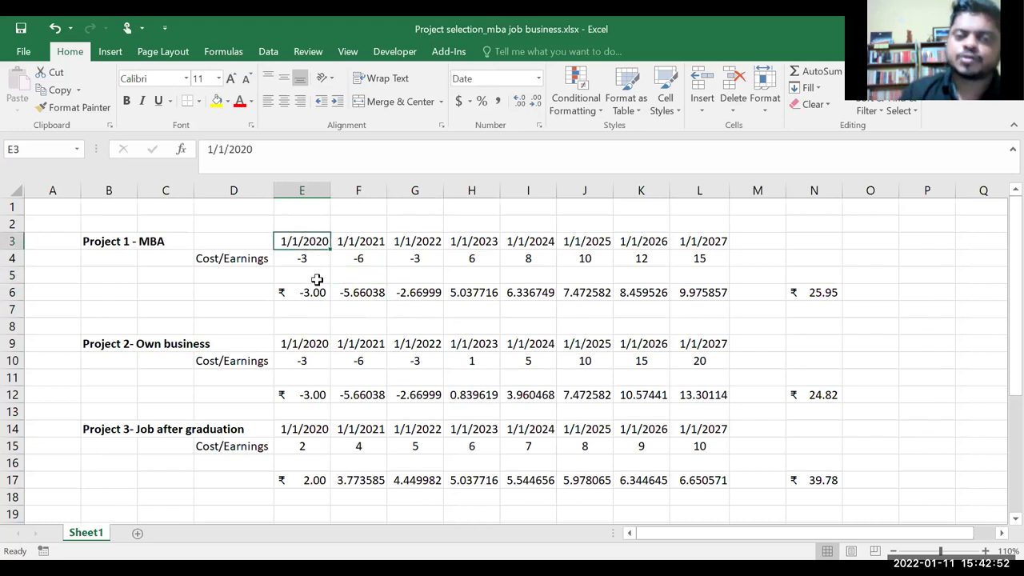
{"action": "left_click", "coordinate": [369, 293]}
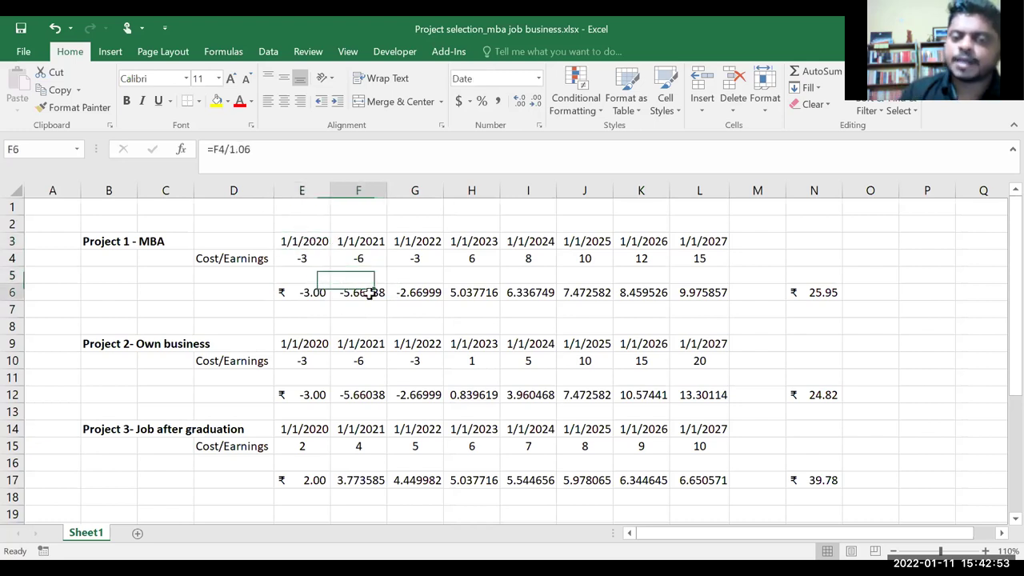
Label Project 1's row of discounted values PV in D6
{"action": "left_click", "coordinate": [244, 287]}
{"action": "type", "text": "P"}
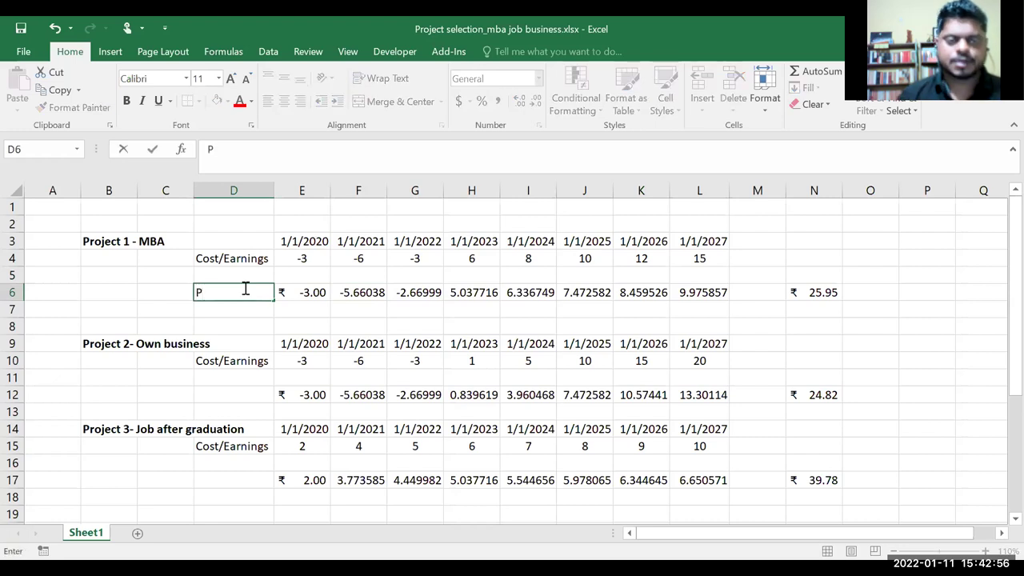
{"action": "type", "text": "V"}
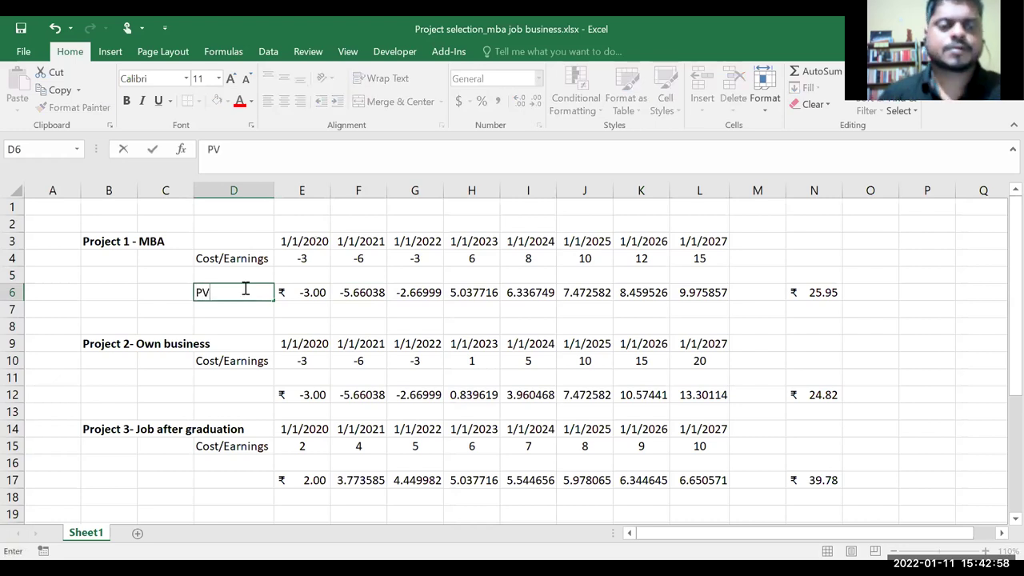
{"action": "left_click", "coordinate": [133, 390]}
{"action": "left_click", "coordinate": [214, 293]}
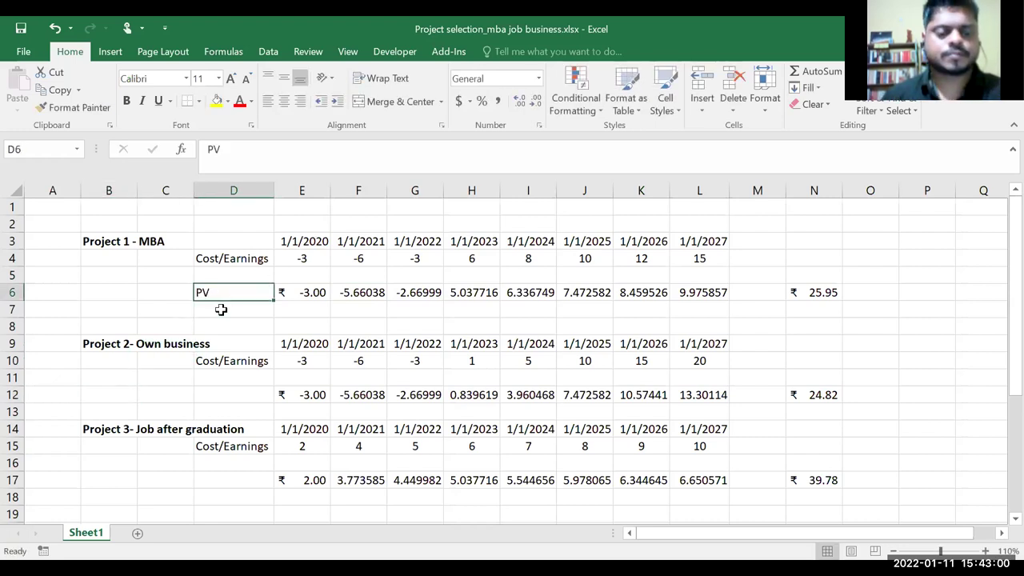
Place the PV label beside the discounted values of Projects 2 and 3, in D12 and D17
{"action": "key", "text": "ctrl+c"}
{"action": "left_click", "coordinate": [231, 396]}
{"action": "key", "text": "ctrl+v"}
{"action": "left_click", "coordinate": [232, 481]}
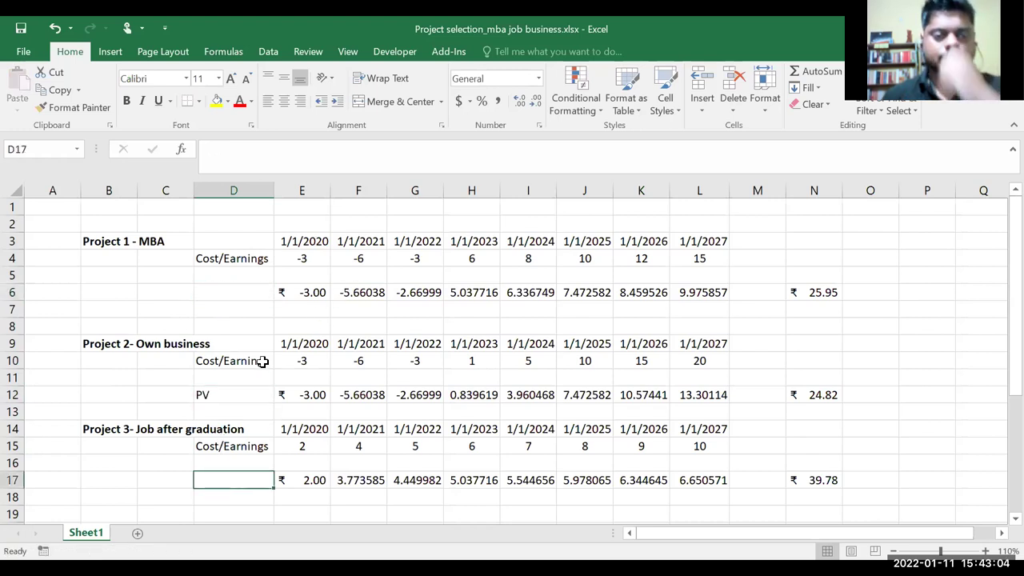
{"action": "left_click", "coordinate": [207, 395]}
{"action": "key", "text": "ctrl+c"}
{"action": "left_click", "coordinate": [229, 478]}
{"action": "key", "text": "ctrl+v"}
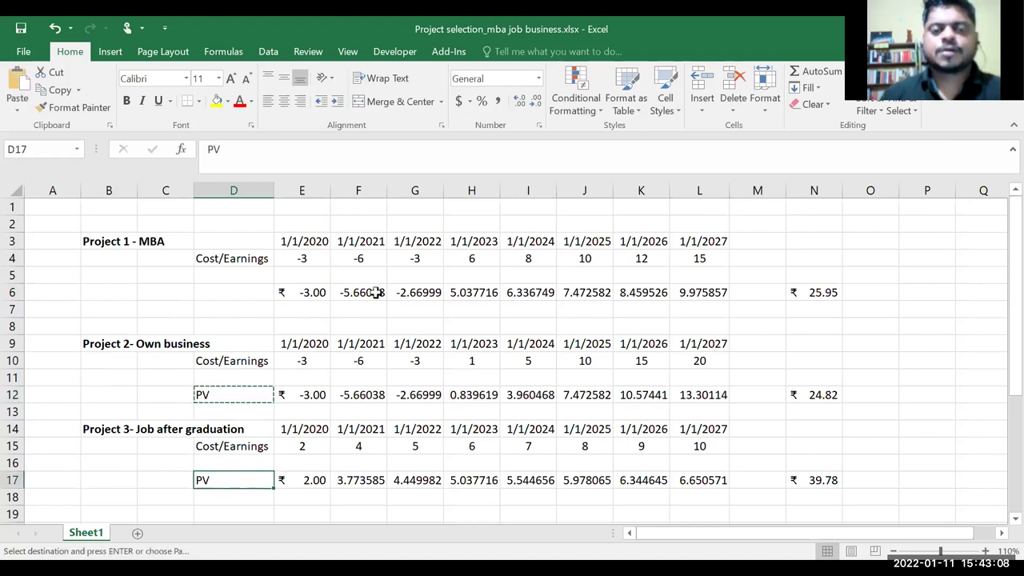
Re-enter the label PV in D6 for Project 1's discounted values
{"action": "left_click", "coordinate": [372, 293]}
{"action": "key", "text": "ctrl+c"}
{"action": "left_click", "coordinate": [217, 394]}
{"action": "left_click", "coordinate": [235, 293]}
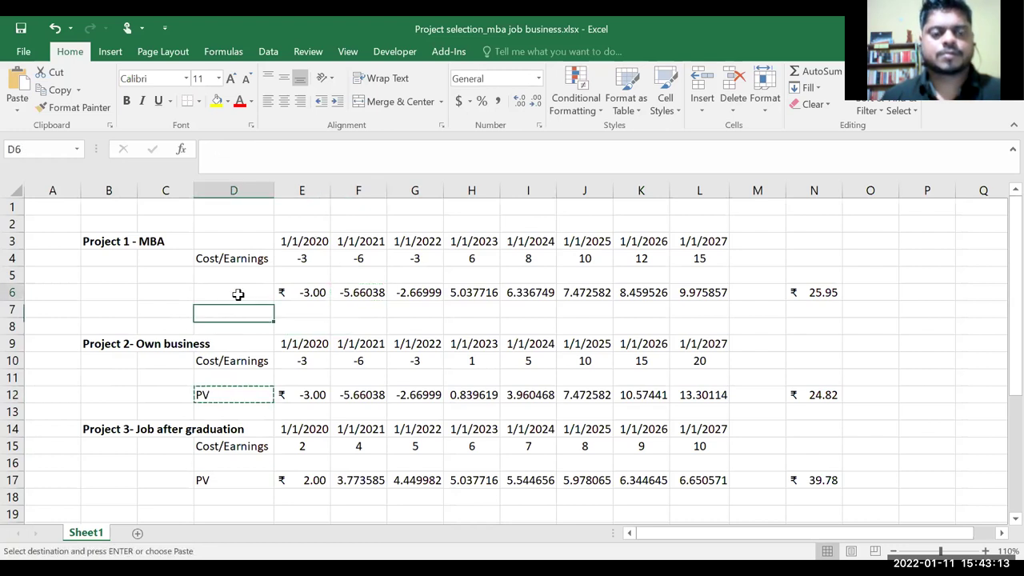
{"action": "left_click", "coordinate": [221, 358]}
{"action": "left_click", "coordinate": [233, 296]}
{"action": "type", "text": "PV"}
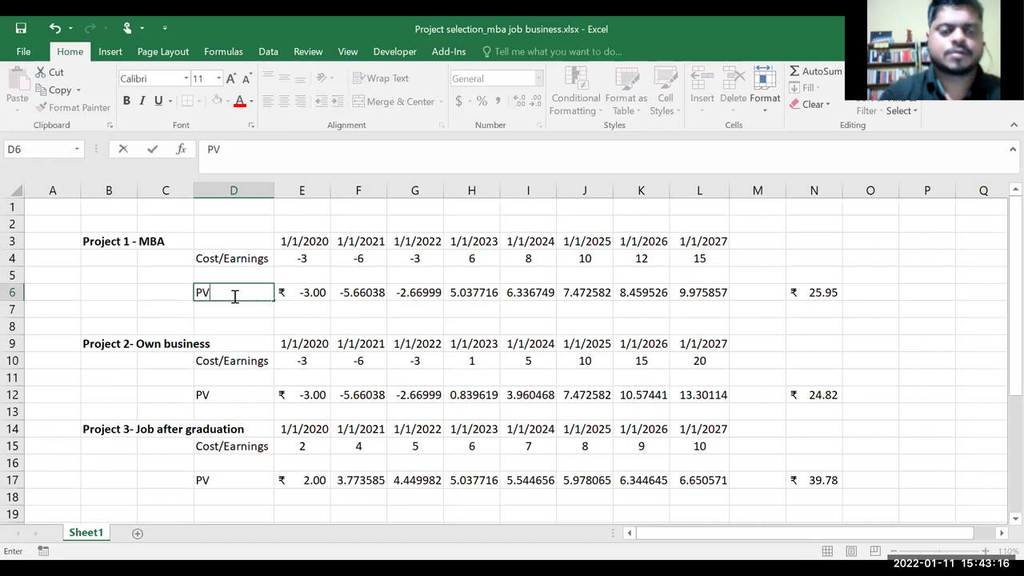
Examine how Project 1's 2021 and 2022 costs are discounted by the formulas in F6 and G6
{"action": "left_click", "coordinate": [409, 294]}
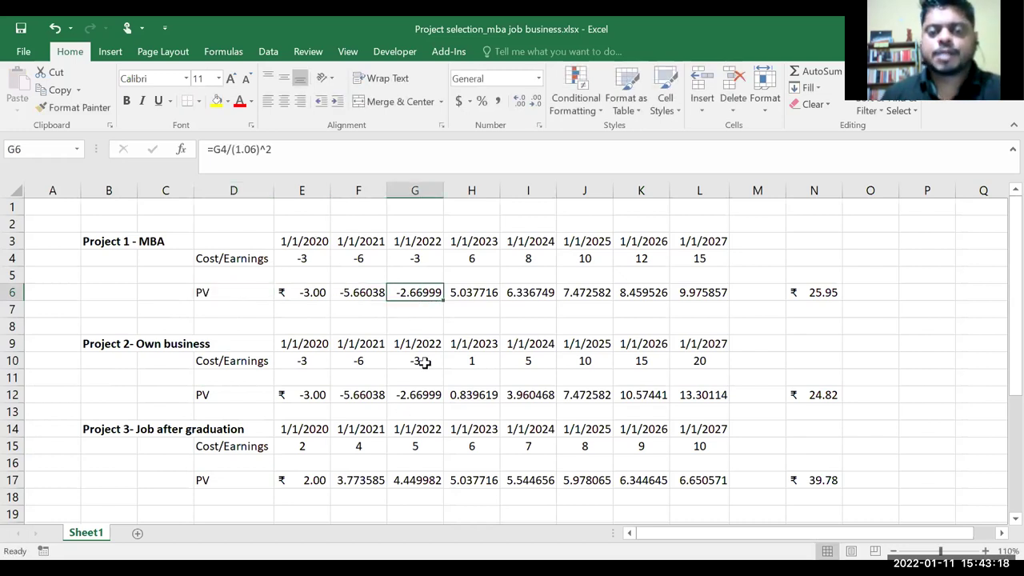
{"action": "left_click", "coordinate": [413, 261]}
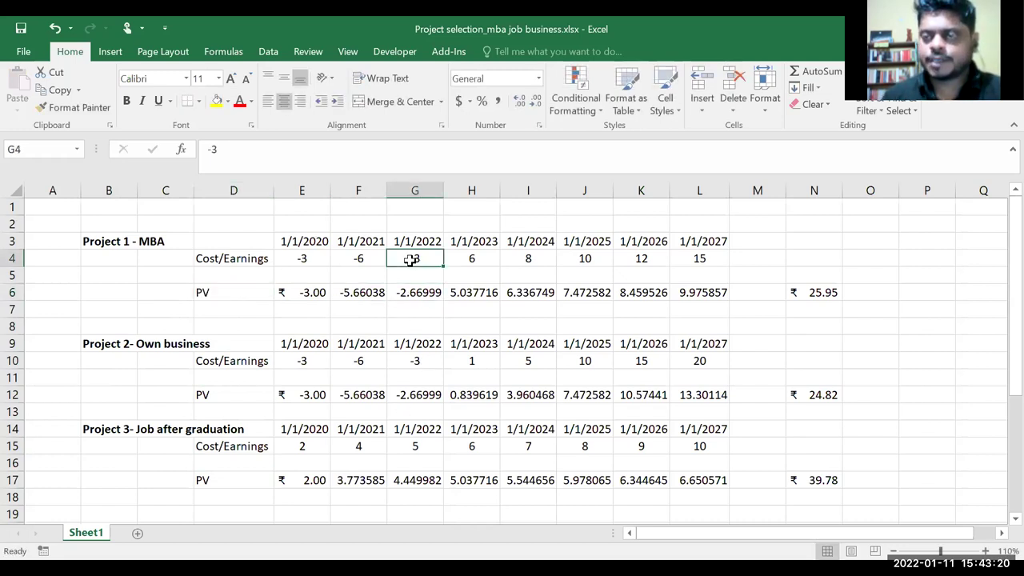
{"action": "left_click", "coordinate": [424, 296]}
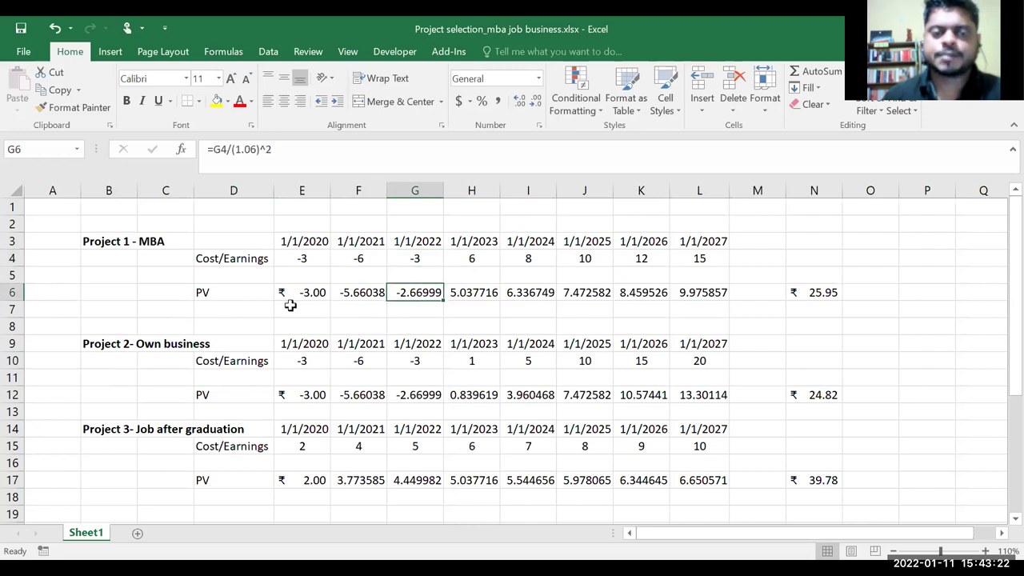
{"action": "double_click", "coordinate": [428, 292]}
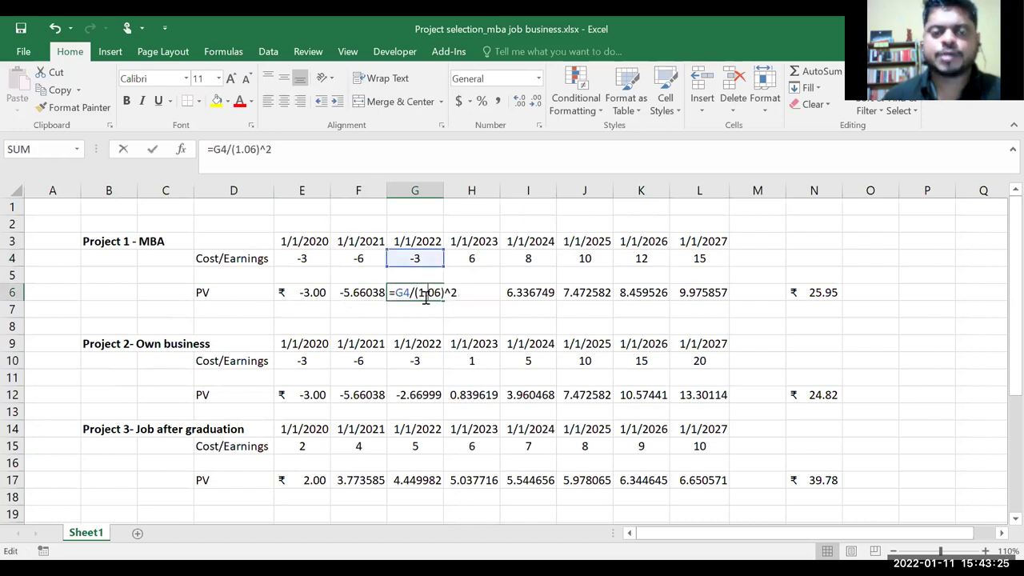
{"action": "key", "text": "Escape"}
{"action": "left_click", "coordinate": [366, 287]}
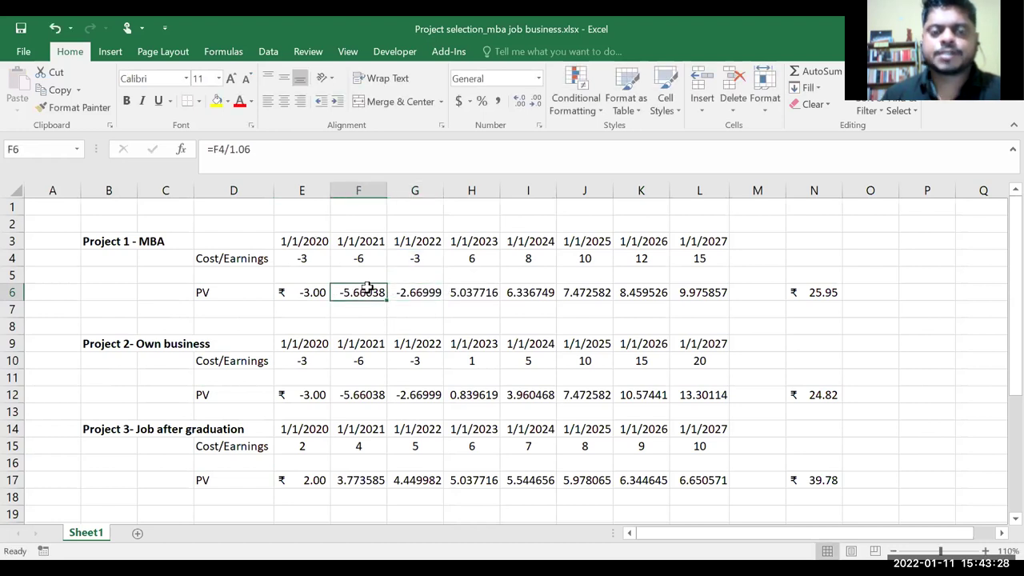
{"action": "double_click", "coordinate": [366, 289]}
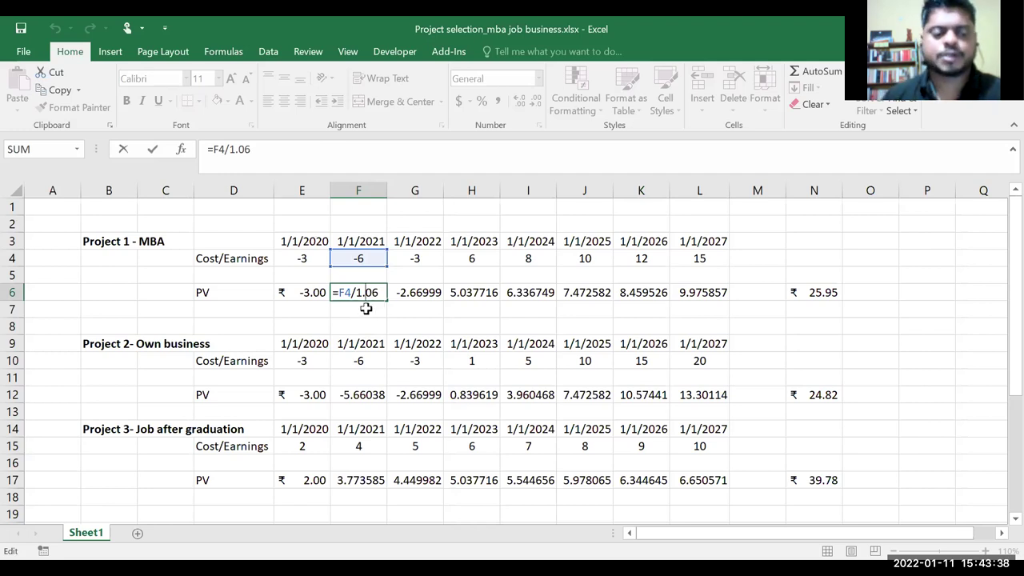
{"action": "key", "text": "ctrl+Return"}
{"action": "left_click", "coordinate": [426, 300]}
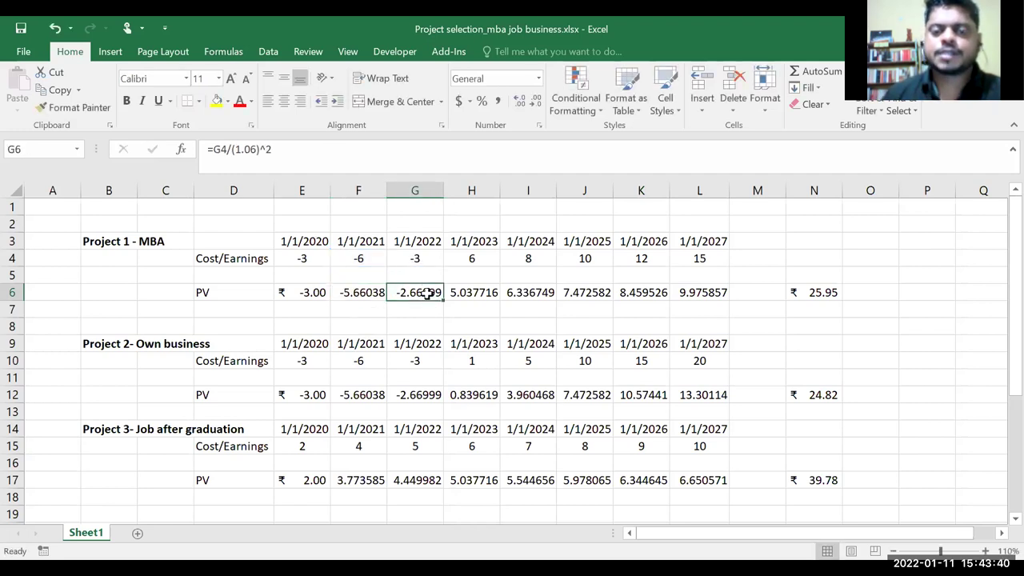
{"action": "double_click", "coordinate": [426, 300]}
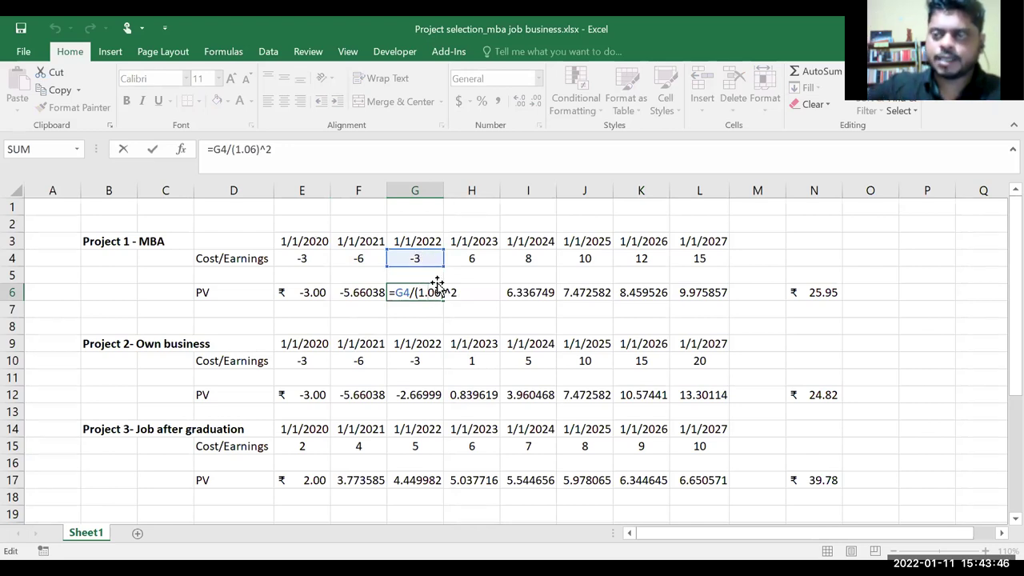
{"action": "key", "text": "Escape"}
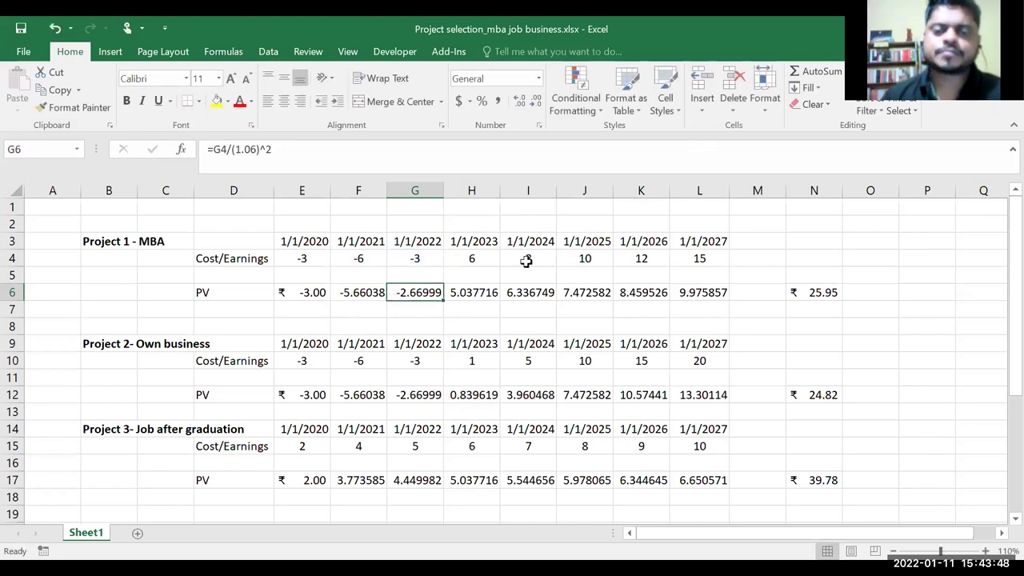
Examine Project 1's 2023 and 2024 earnings in H4 and I4 with their discounting formulas in H6 and I6
{"action": "left_click", "coordinate": [484, 260]}
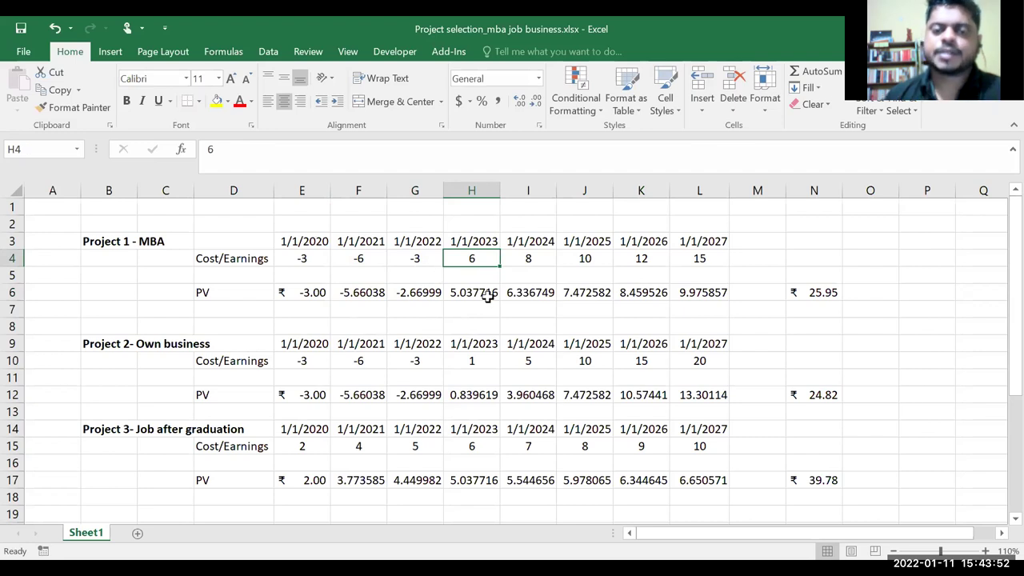
{"action": "left_click", "coordinate": [488, 296]}
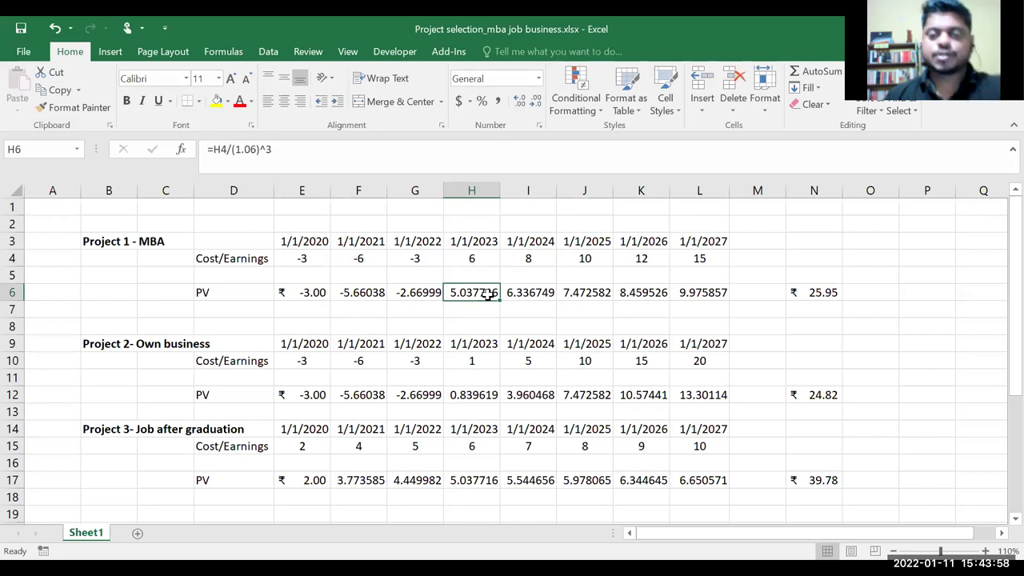
{"action": "double_click", "coordinate": [487, 294]}
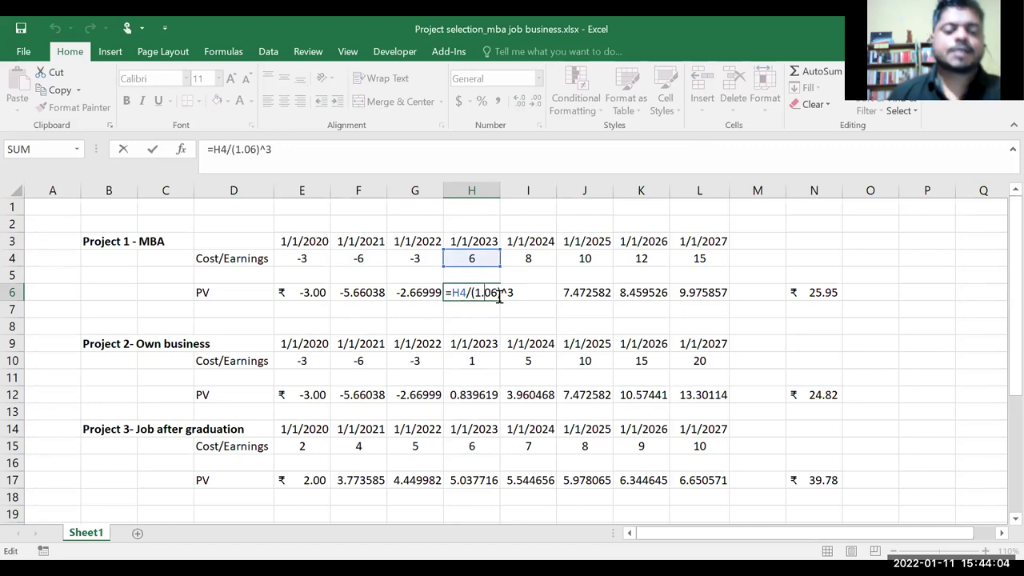
{"action": "key", "text": "Escape"}
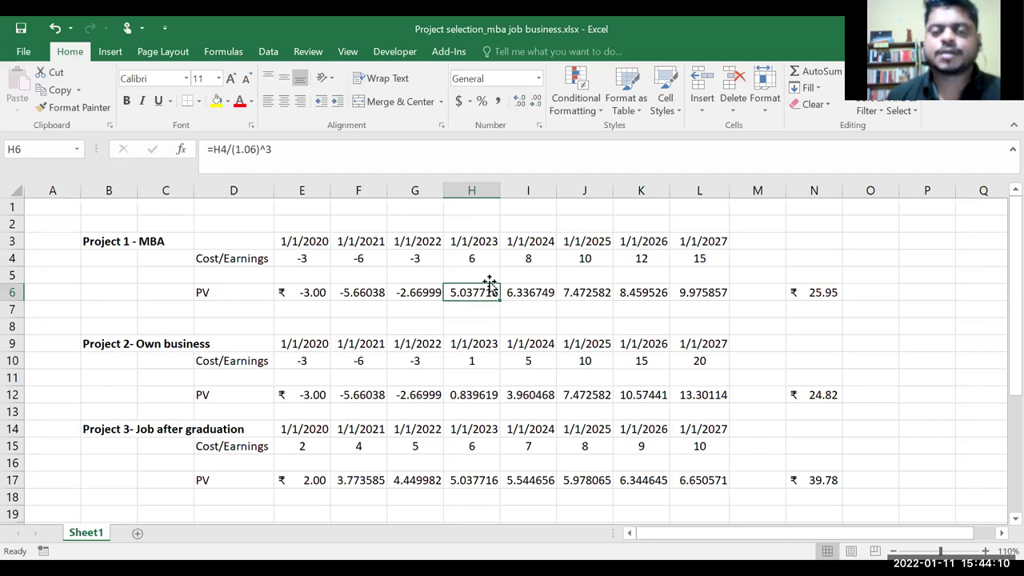
{"action": "left_click", "coordinate": [532, 293]}
{"action": "left_click", "coordinate": [544, 257]}
{"action": "left_click", "coordinate": [540, 296]}
{"action": "double_click", "coordinate": [540, 299]}
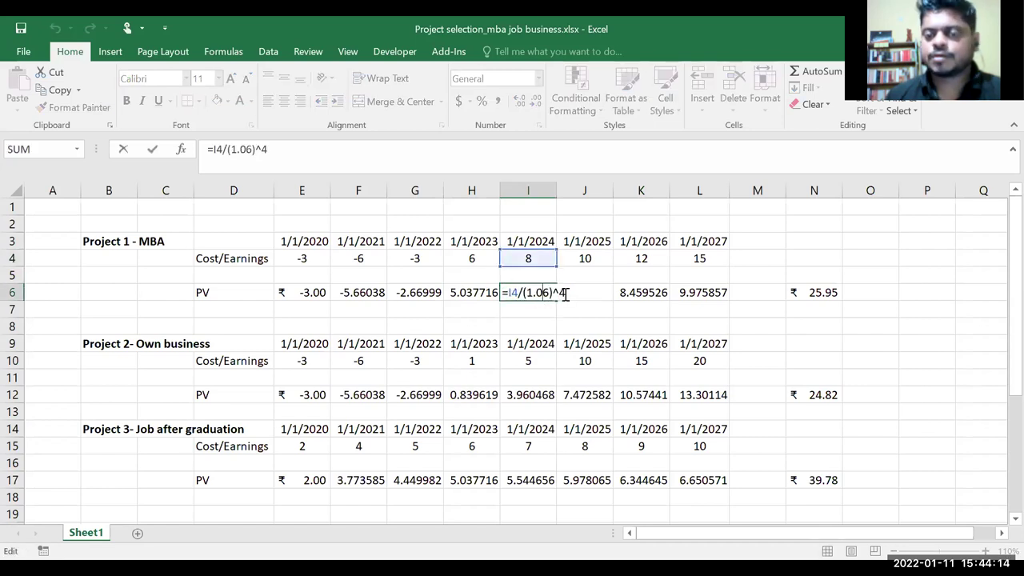
{"action": "key", "text": "Escape"}
Examine Project 1's discounting formulas for 2025 to 2027 in J6, K6 and L6, and the 2027 earnings in L4
{"action": "left_click", "coordinate": [600, 293]}
{"action": "double_click", "coordinate": [600, 293]}
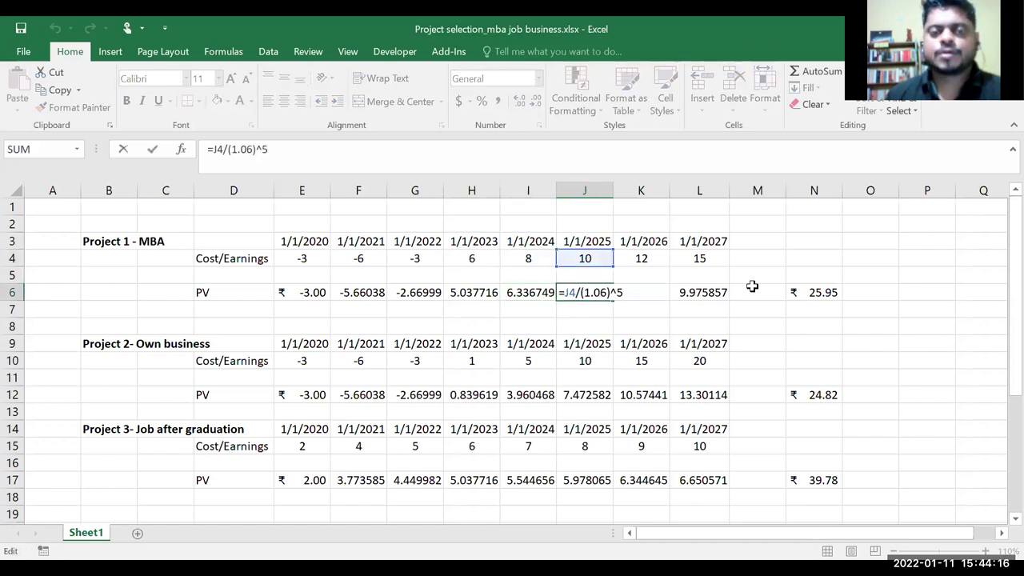
{"action": "left_click", "coordinate": [650, 293]}
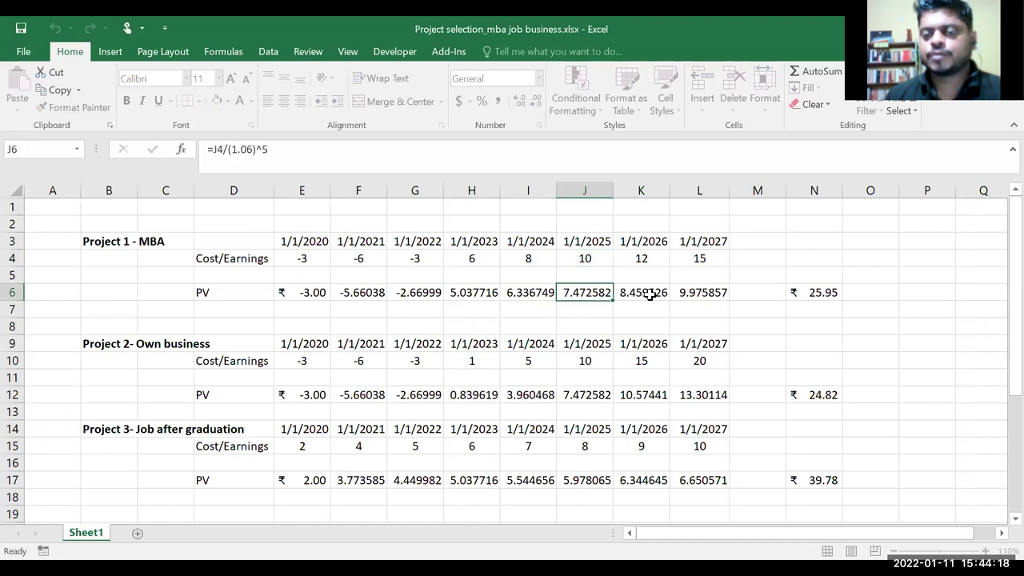
{"action": "double_click", "coordinate": [652, 292]}
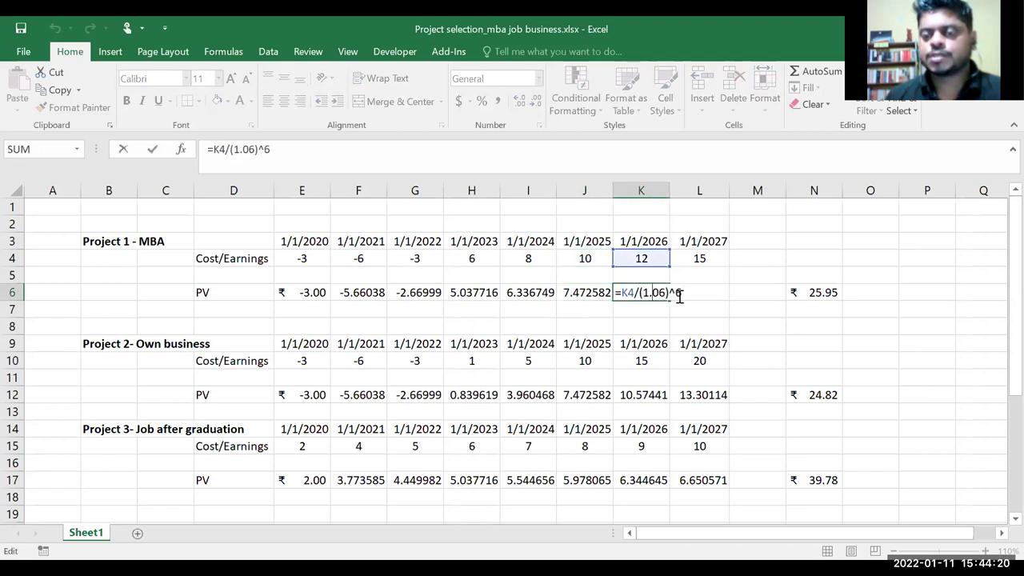
{"action": "key", "text": "Escape"}
{"action": "left_click", "coordinate": [708, 294]}
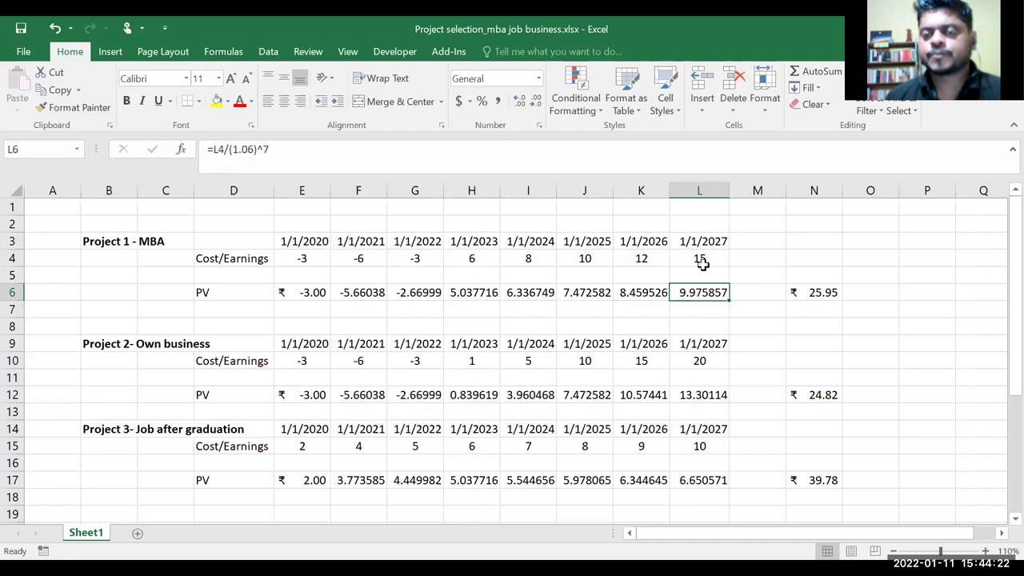
{"action": "double_click", "coordinate": [704, 289]}
{"action": "key", "text": "Escape"}
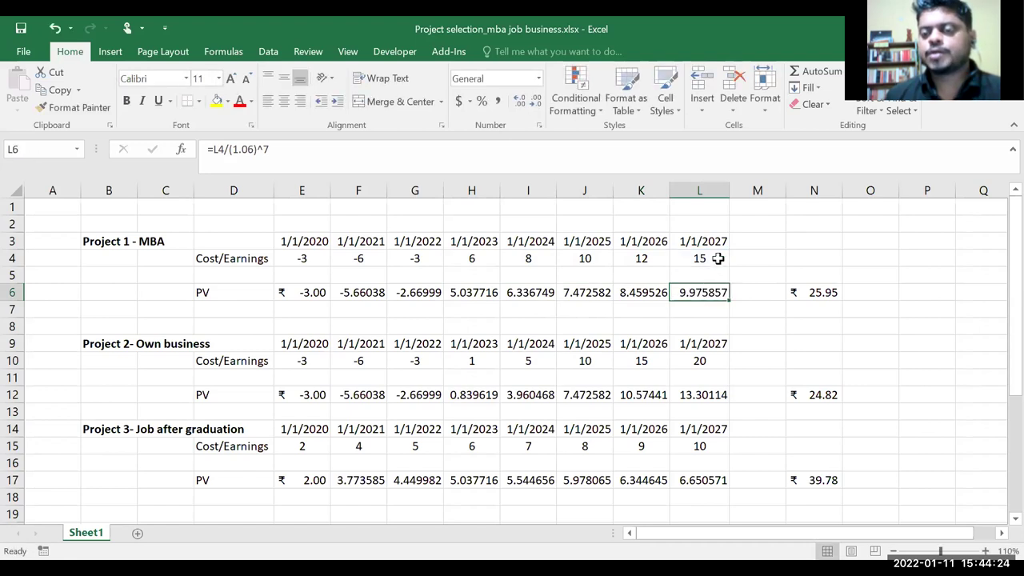
{"action": "left_click", "coordinate": [715, 258]}
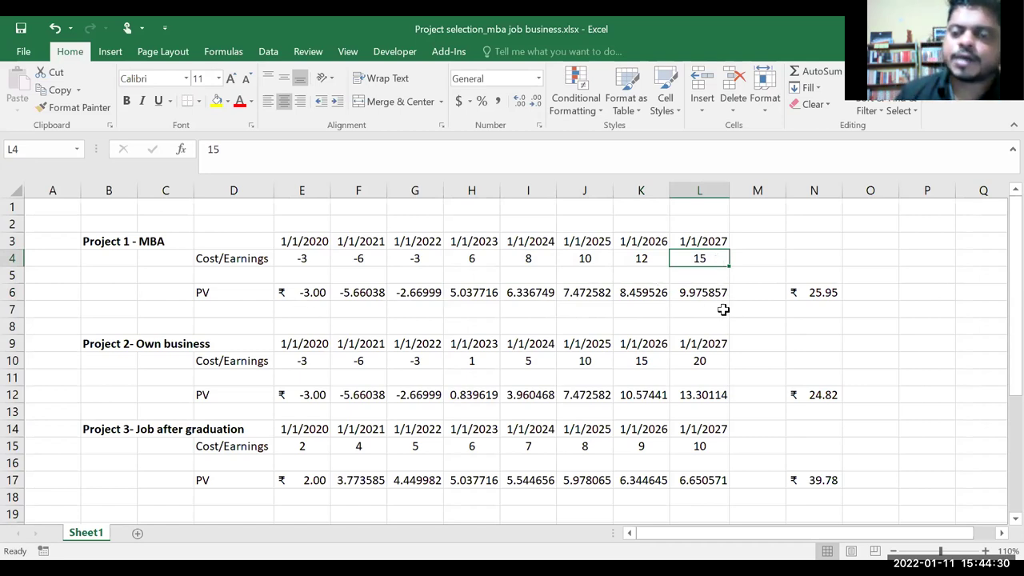
Review the 2020 discounting formula in E6 and Project 2's present values across row 12
{"action": "left_click", "coordinate": [284, 294]}
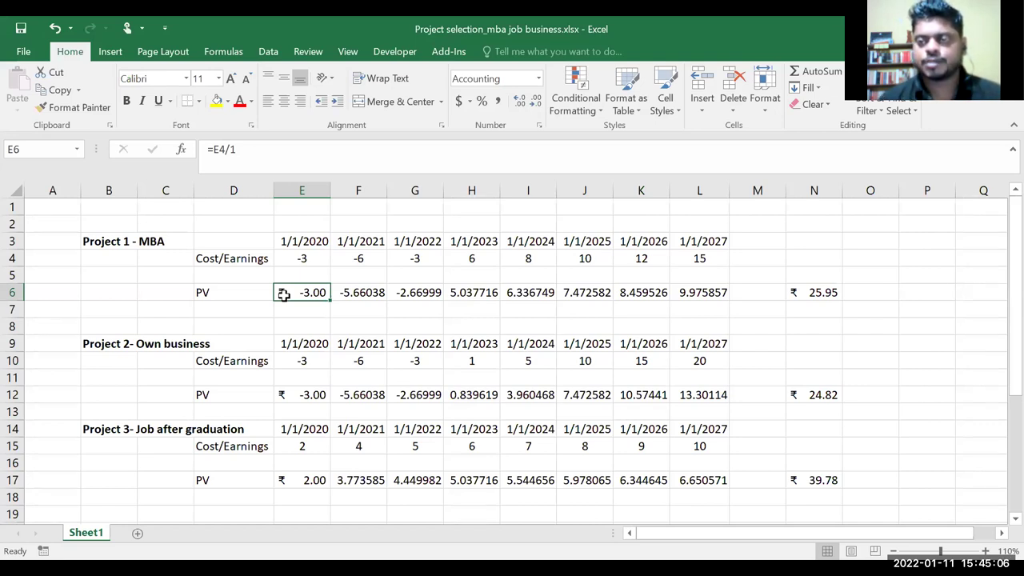
{"action": "left_click", "coordinate": [324, 364]}
{"action": "left_click", "coordinate": [739, 293]}
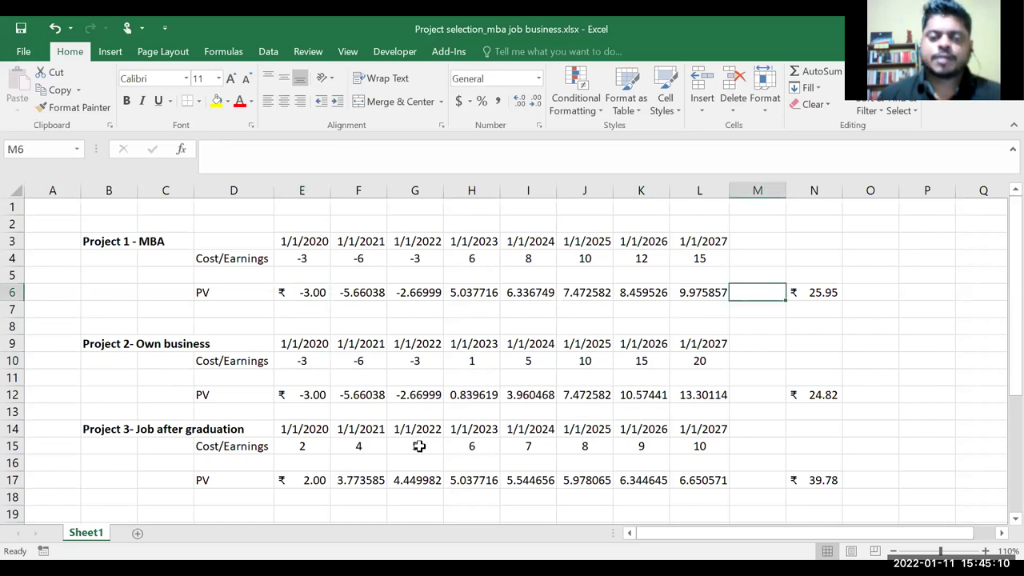
{"action": "left_click", "coordinate": [291, 400]}
{"action": "left_click", "coordinate": [380, 400]}
{"action": "left_click", "coordinate": [466, 405]}
{"action": "left_click", "coordinate": [528, 400]}
{"action": "left_click", "coordinate": [628, 395]}
Inspect Project 3's discounting formulas for 2020 and 2021 in E17 and F17
{"action": "left_click", "coordinate": [318, 490]}
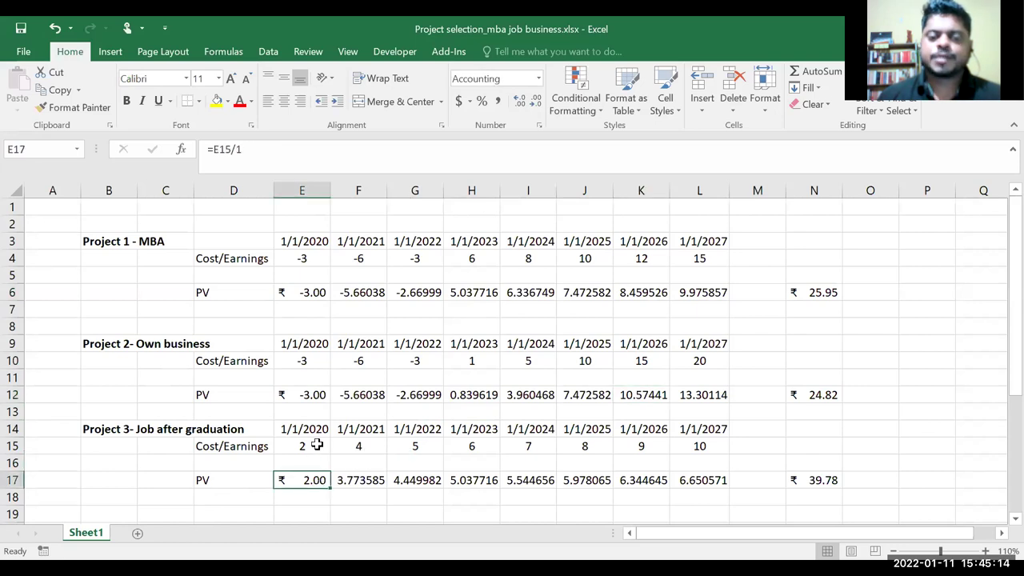
{"action": "scroll", "coordinate": [311, 376], "scroll_direction": "down", "scroll_amount": 2}
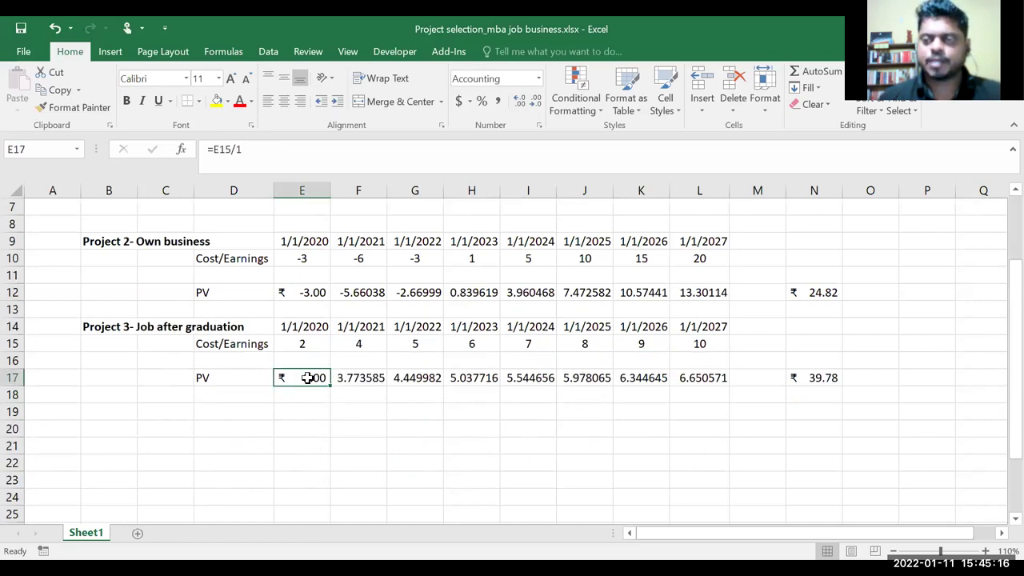
{"action": "left_click", "coordinate": [346, 377]}
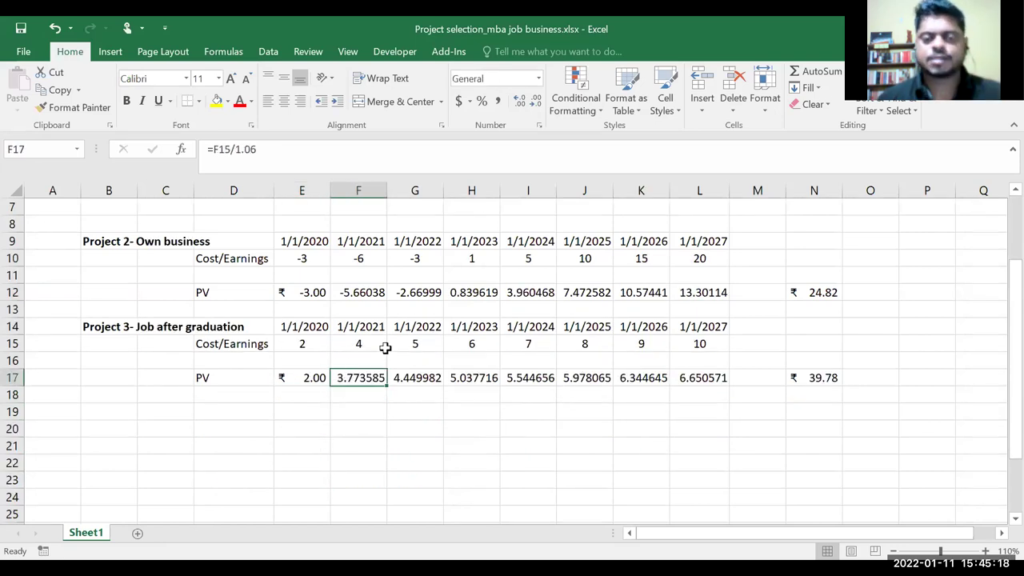
Inspect Project 3's discounting formulas for 2022 to 2024 in G17, H17 and I17
{"action": "left_click", "coordinate": [408, 380]}
{"action": "left_click", "coordinate": [461, 381]}
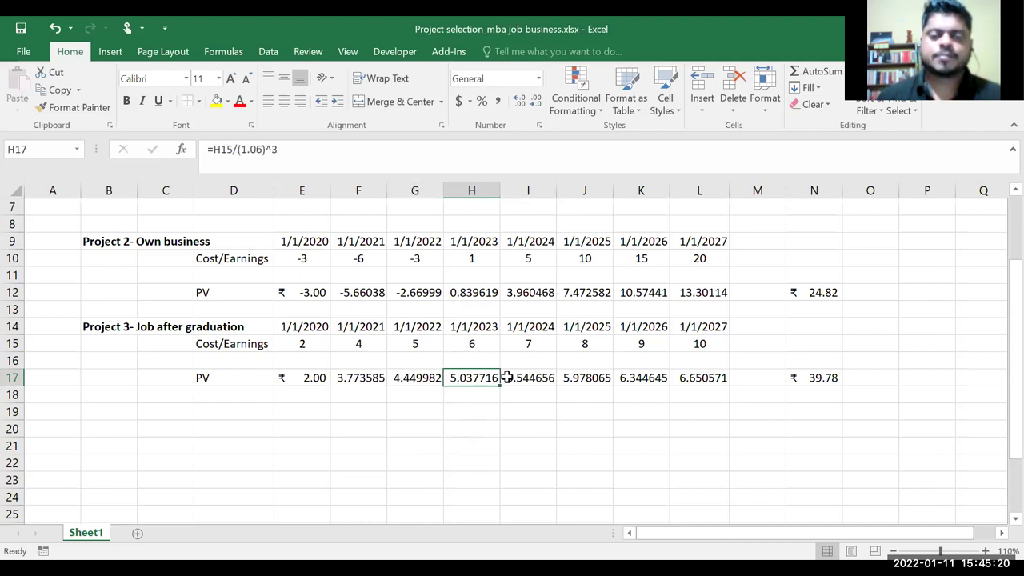
{"action": "left_click", "coordinate": [544, 381]}
Examine Project 1's present values in E6:L6, the SUM formula in N6 that totals them, and the 2023 earnings in H4
{"action": "scroll", "coordinate": [568, 383], "scroll_direction": "up", "scroll_amount": 2}
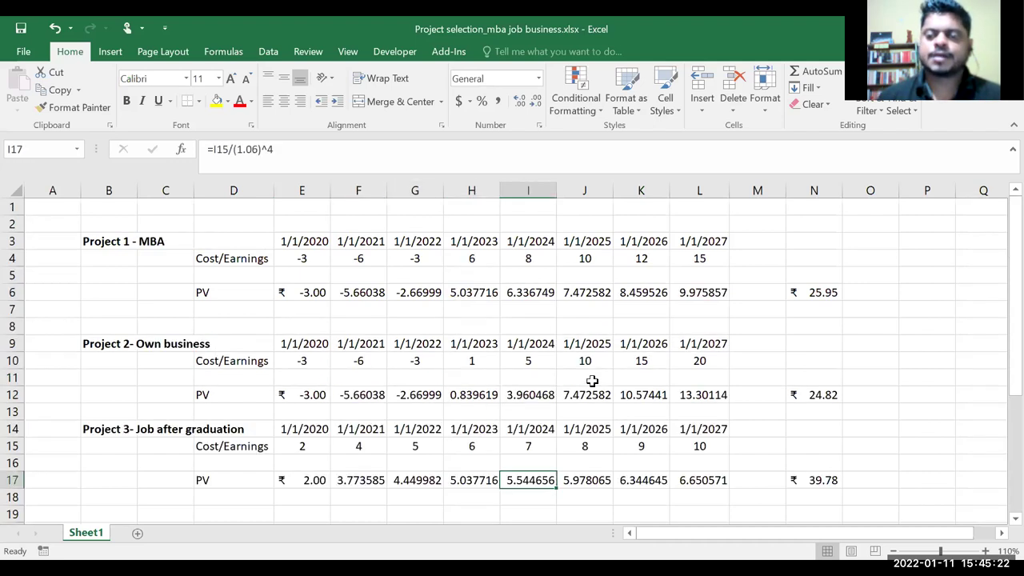
{"action": "left_click_drag", "start_coordinate": [314, 290], "coordinate": [704, 292]}
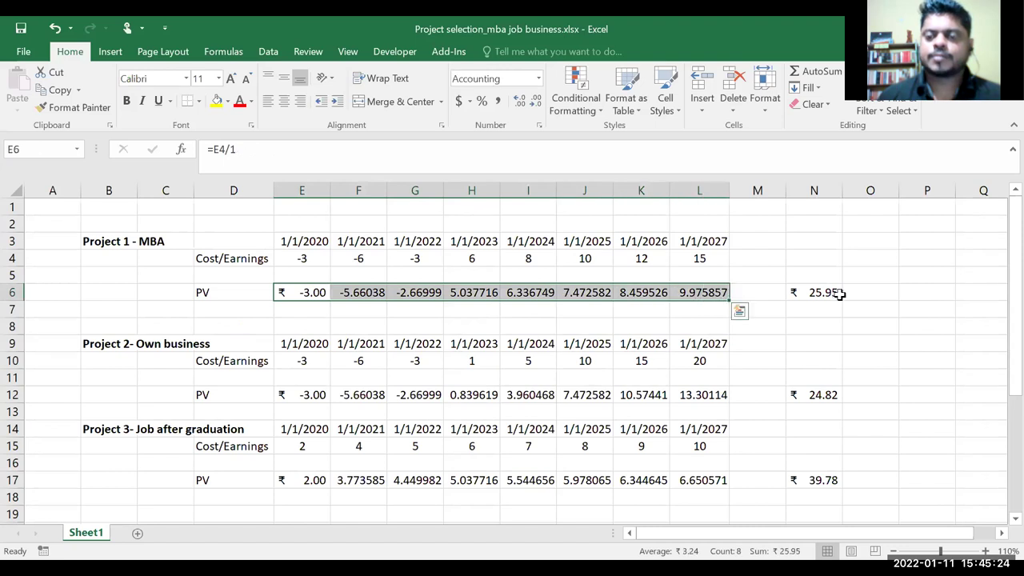
{"action": "double_click", "coordinate": [830, 293]}
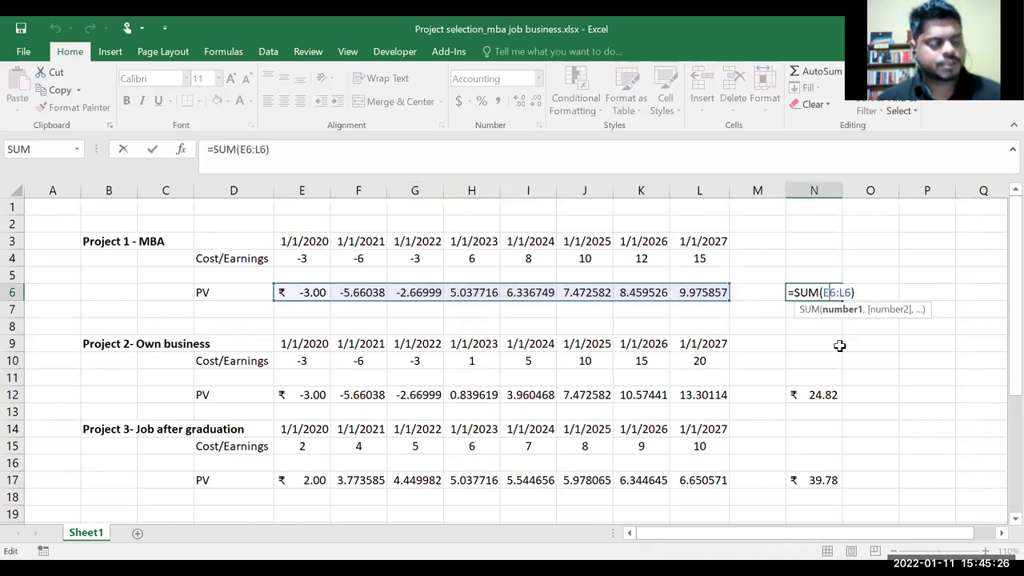
{"action": "key", "text": "ctrl+Return"}
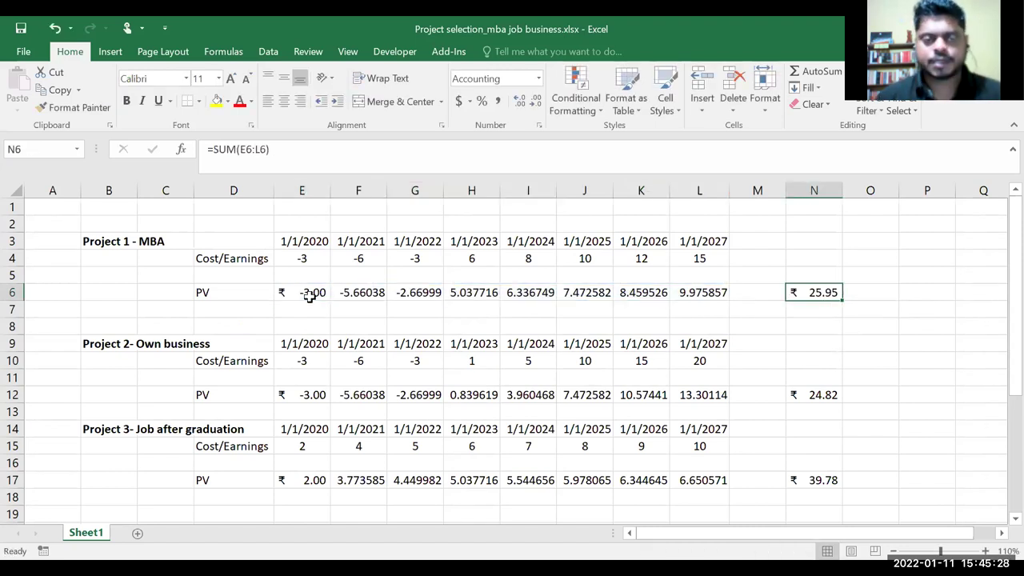
{"action": "left_click_drag", "start_coordinate": [315, 292], "coordinate": [687, 294]}
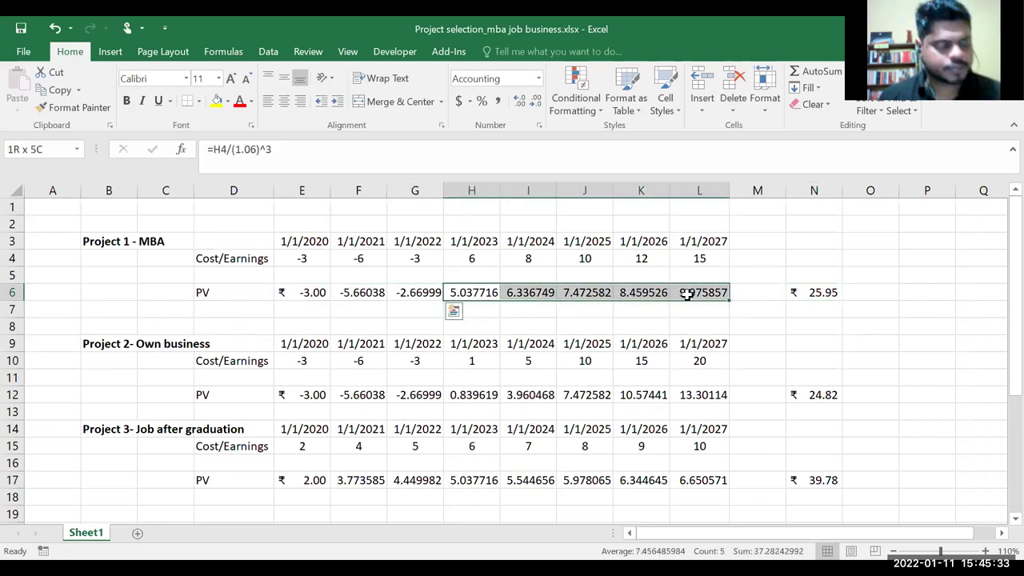
{"action": "left_click", "coordinate": [800, 291]}
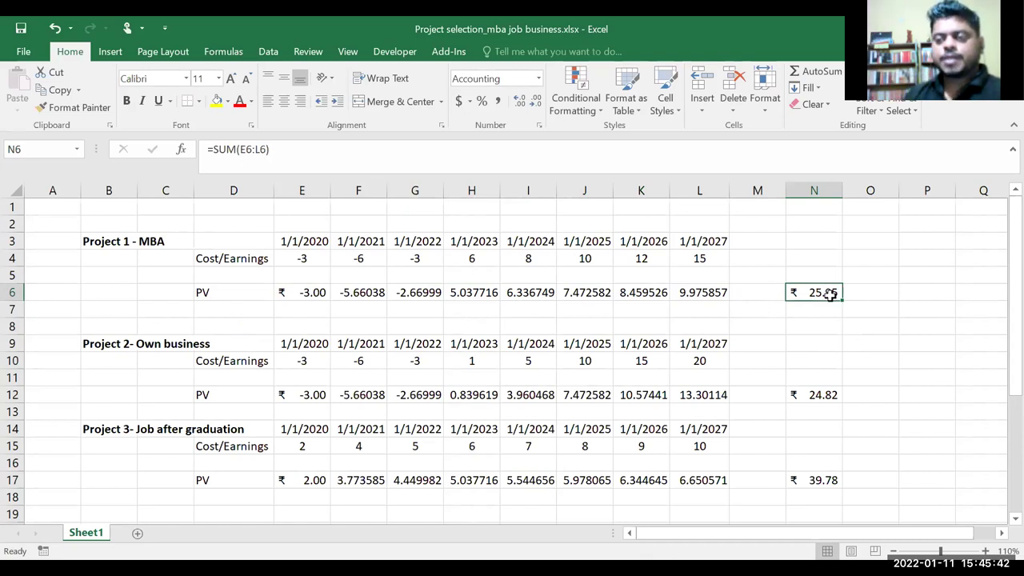
{"action": "left_click", "coordinate": [478, 262]}
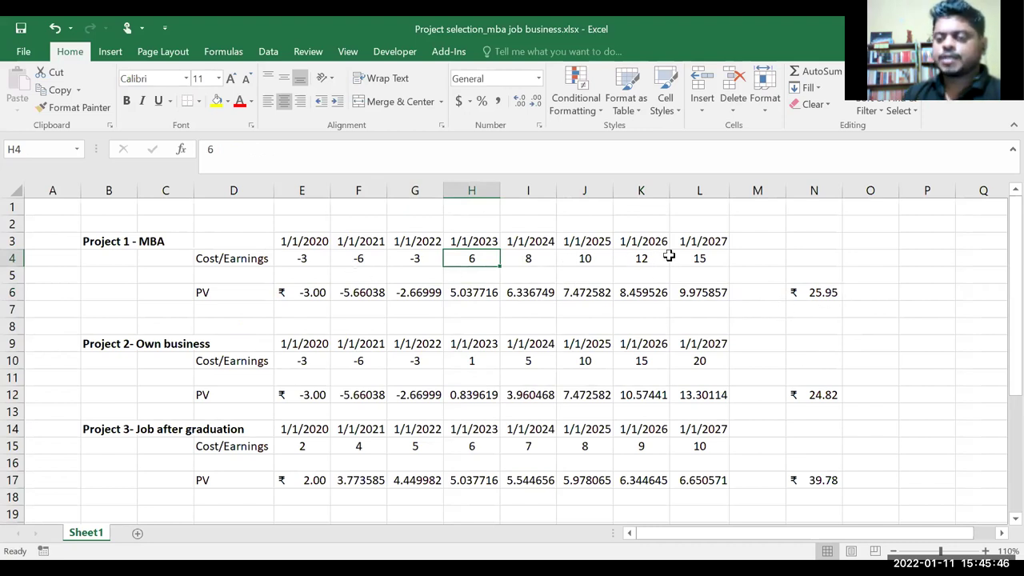
{"action": "left_click", "coordinate": [821, 292]}
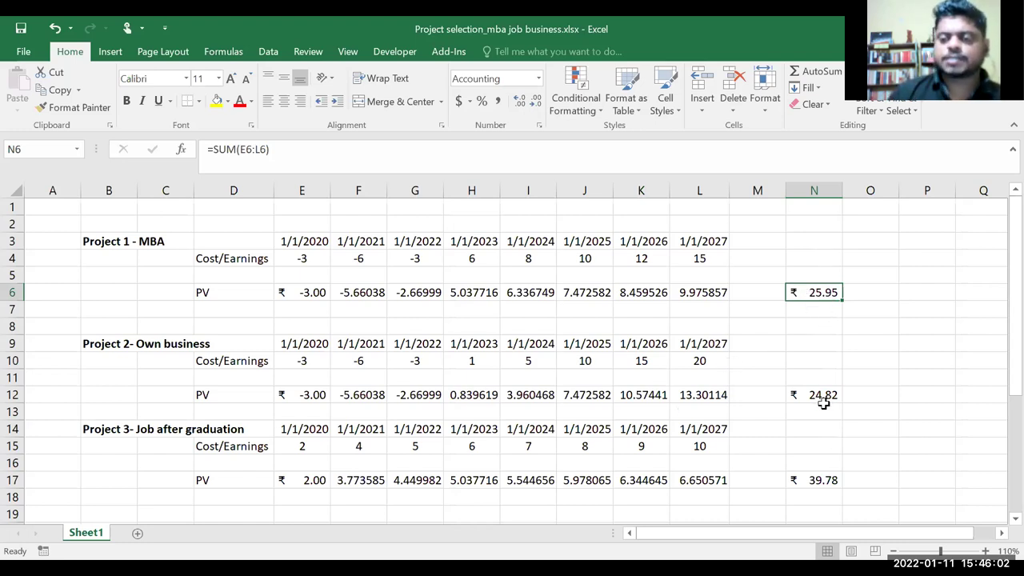
Review Project 2's costs and earnings row, its 2024 to 2027 present values in I12:L12, and the total in N12
{"action": "left_click", "coordinate": [267, 365]}
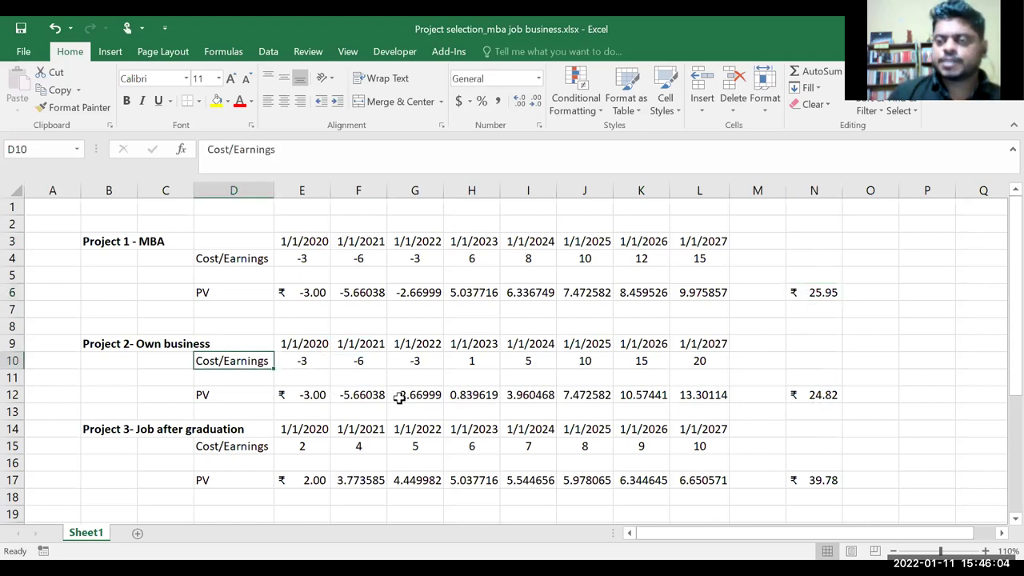
{"action": "left_click_drag", "start_coordinate": [523, 394], "coordinate": [700, 396]}
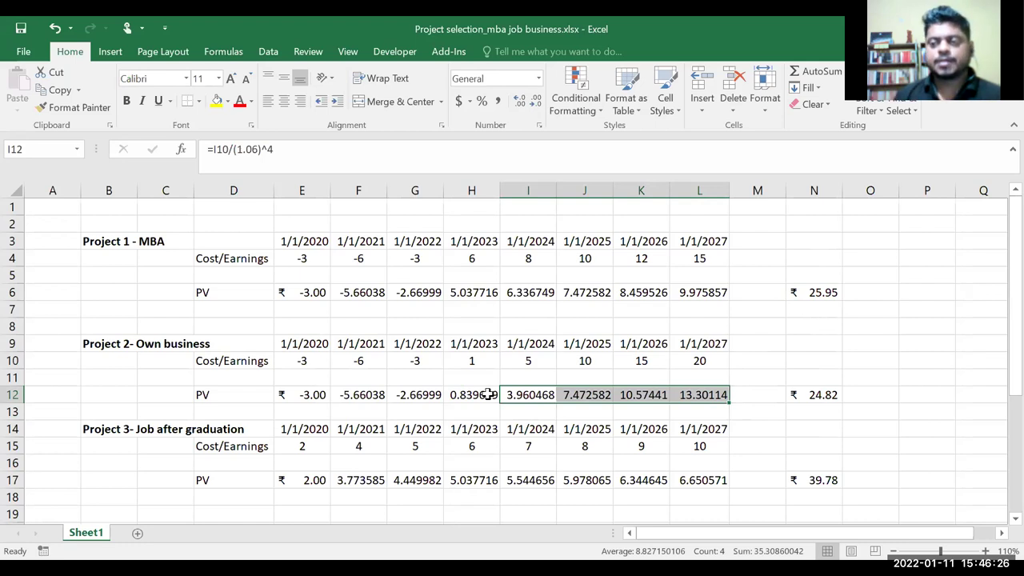
{"action": "left_click", "coordinate": [629, 406]}
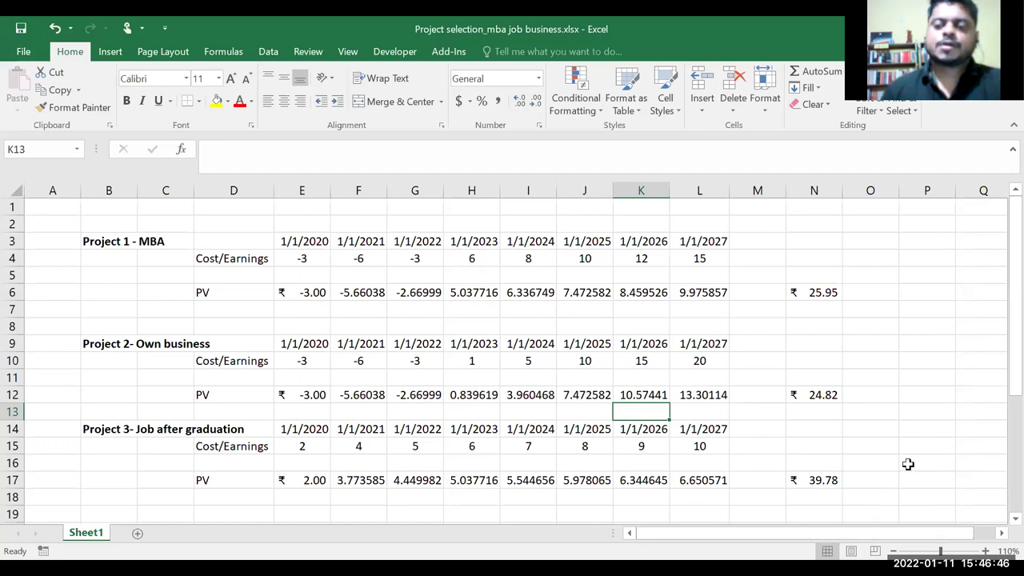
{"action": "left_click", "coordinate": [833, 393]}
Compare the present value SUM formulas of Project 1 in N6 and Project 2 in N12
{"action": "left_click", "coordinate": [817, 293]}
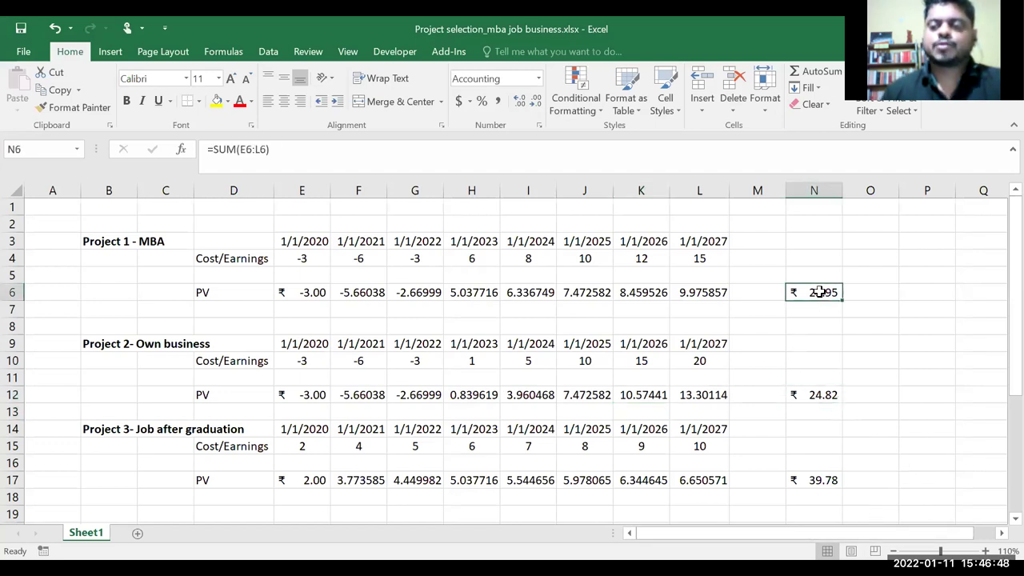
{"action": "double_click", "coordinate": [819, 292]}
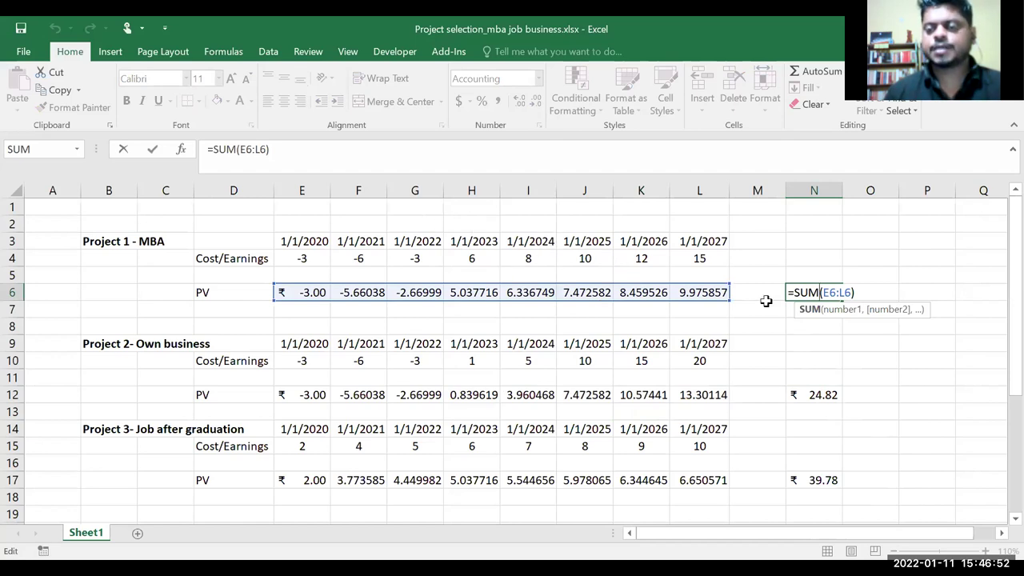
{"action": "key", "text": "Return"}
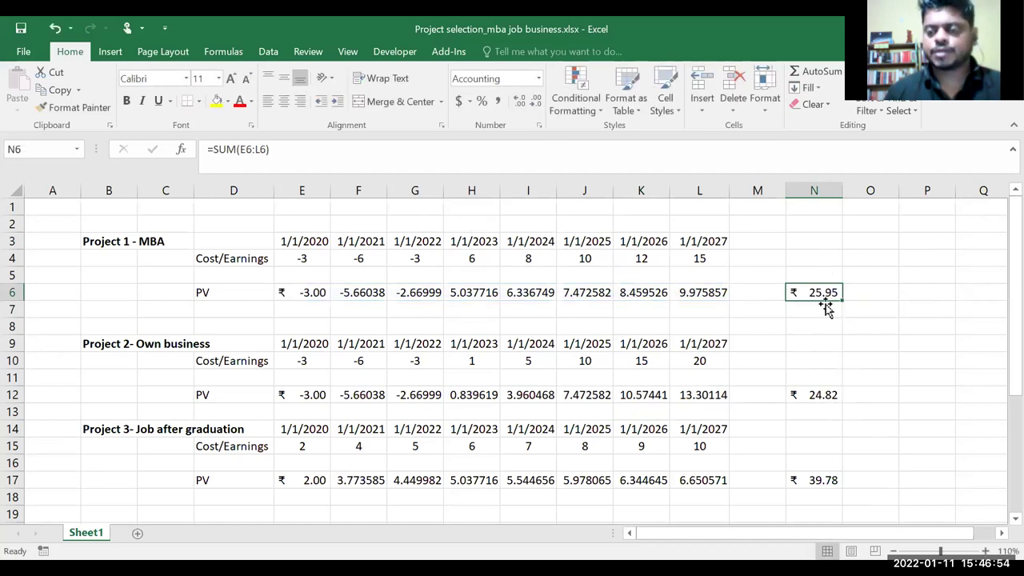
{"action": "left_click", "coordinate": [821, 393]}
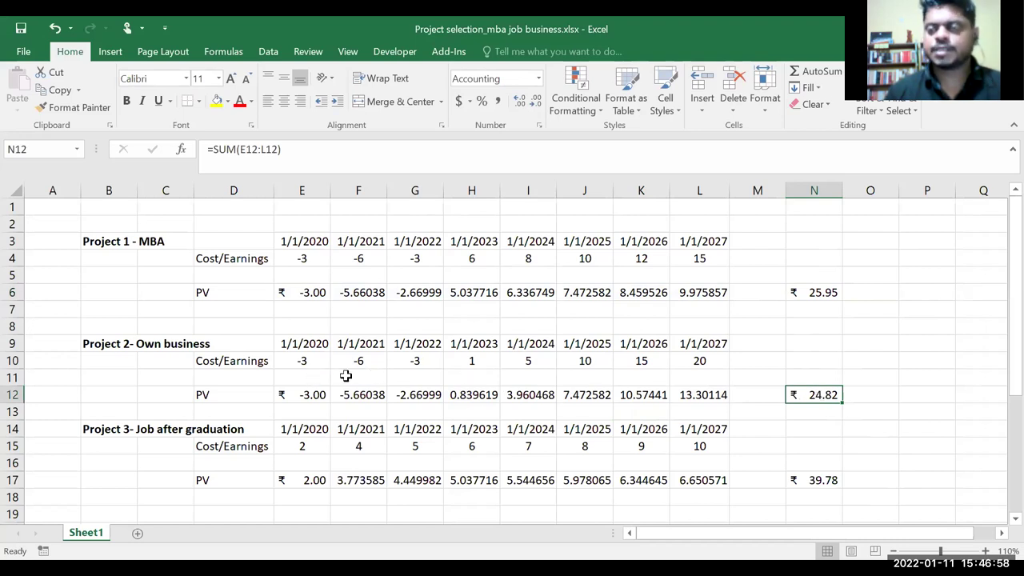
Examine Project 2's earnings from 2023 to 2025 in H10:J10 against its summed present value in N12
{"action": "left_click", "coordinate": [484, 364]}
{"action": "left_click_drag", "start_coordinate": [524, 361], "coordinate": [596, 362]}
{"action": "double_click", "coordinate": [830, 402]}
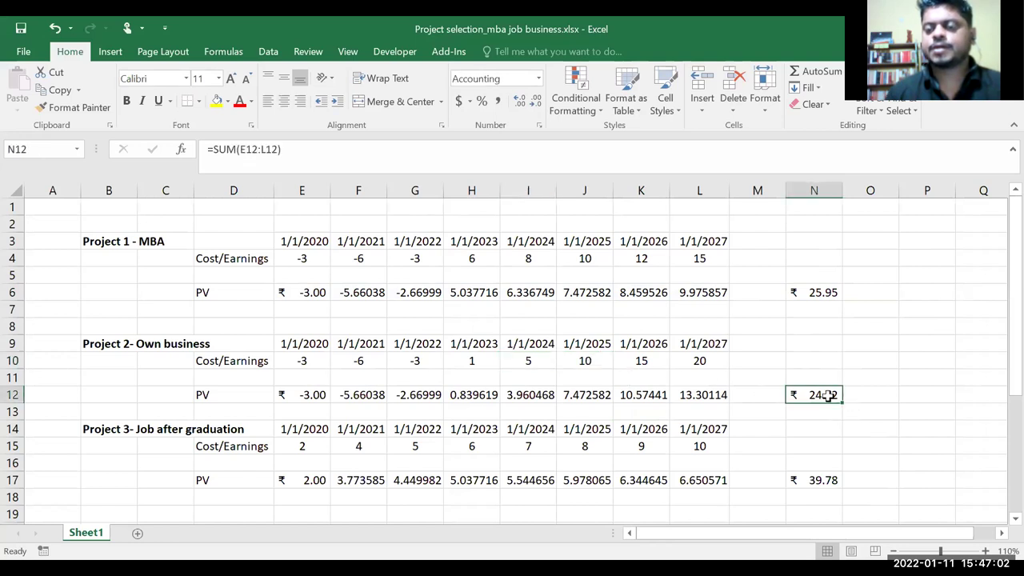
{"action": "key", "text": "ctrl+Return"}
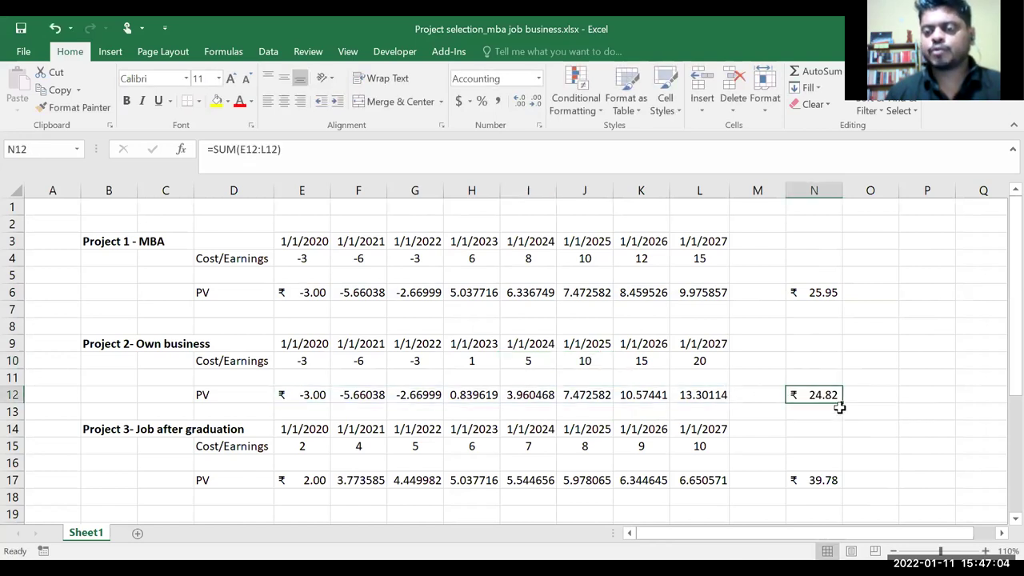
Review Project 3's summed present value in N17 and its yearly earnings in E15:L15
{"action": "left_click", "coordinate": [820, 478]}
{"action": "scroll", "coordinate": [818, 476], "scroll_direction": "down", "scroll_amount": 1}
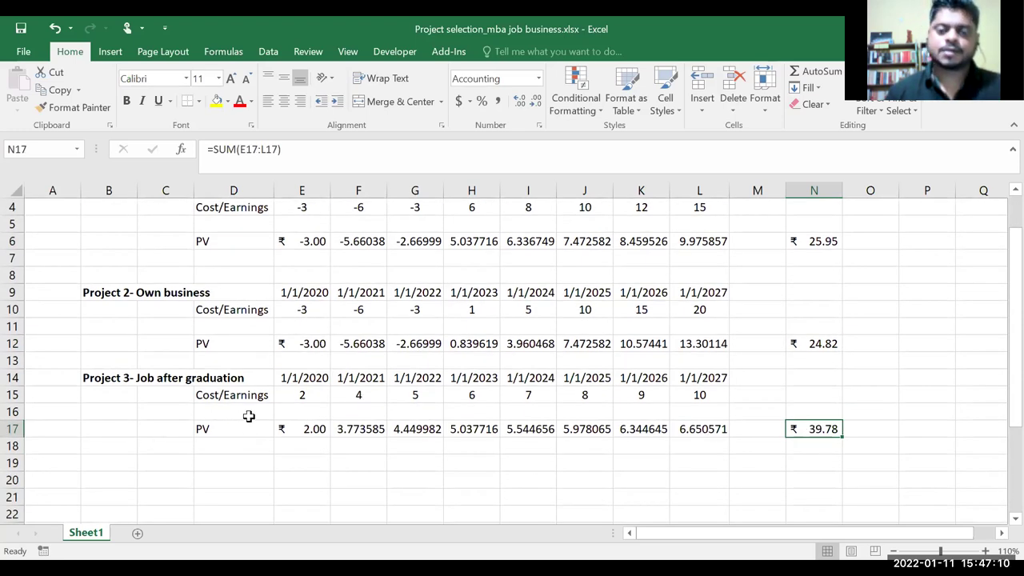
{"action": "left_click_drag", "start_coordinate": [326, 397], "coordinate": [694, 390]}
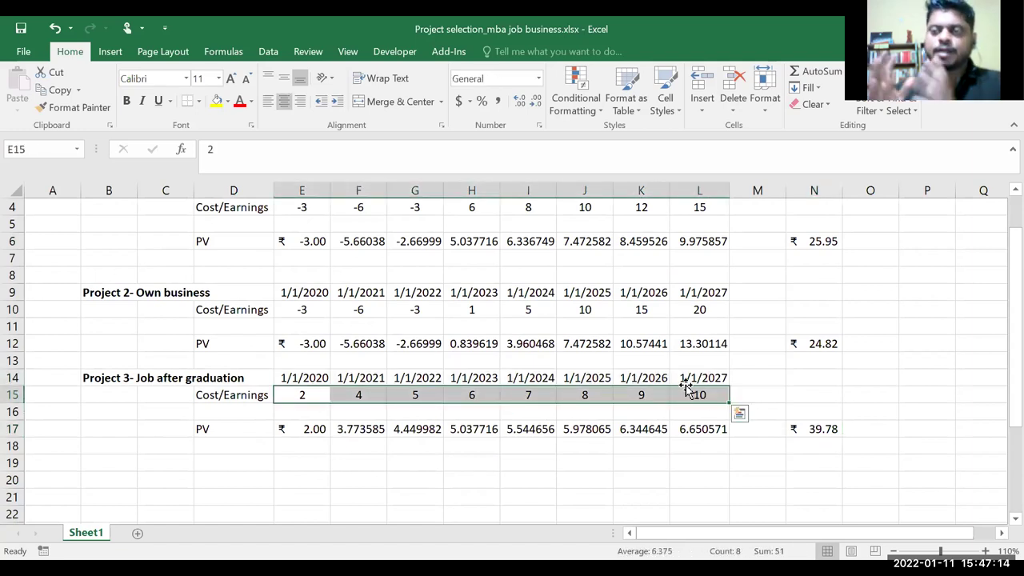
Compare the 2023 to 2027 earnings of Projects 2 and 1 in H10:L10 and H4:L4, along with their 2021 costs
{"action": "scroll", "coordinate": [504, 366], "scroll_direction": "up", "scroll_amount": 1}
{"action": "left_click_drag", "start_coordinate": [472, 360], "coordinate": [702, 362]}
{"action": "left_click_drag", "start_coordinate": [474, 259], "coordinate": [690, 262]}
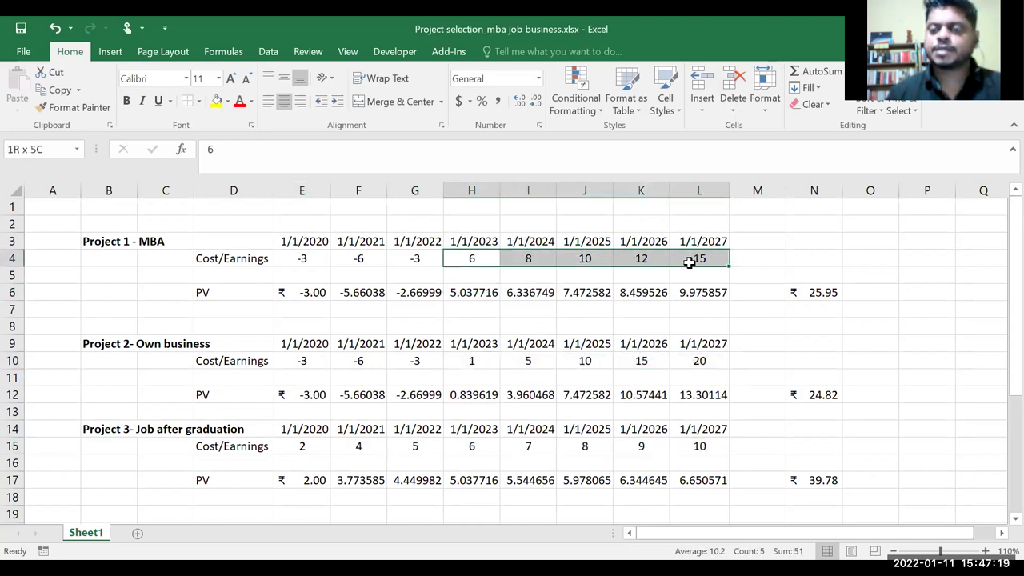
{"action": "left_click", "coordinate": [332, 261]}
{"action": "left_click", "coordinate": [333, 359]}
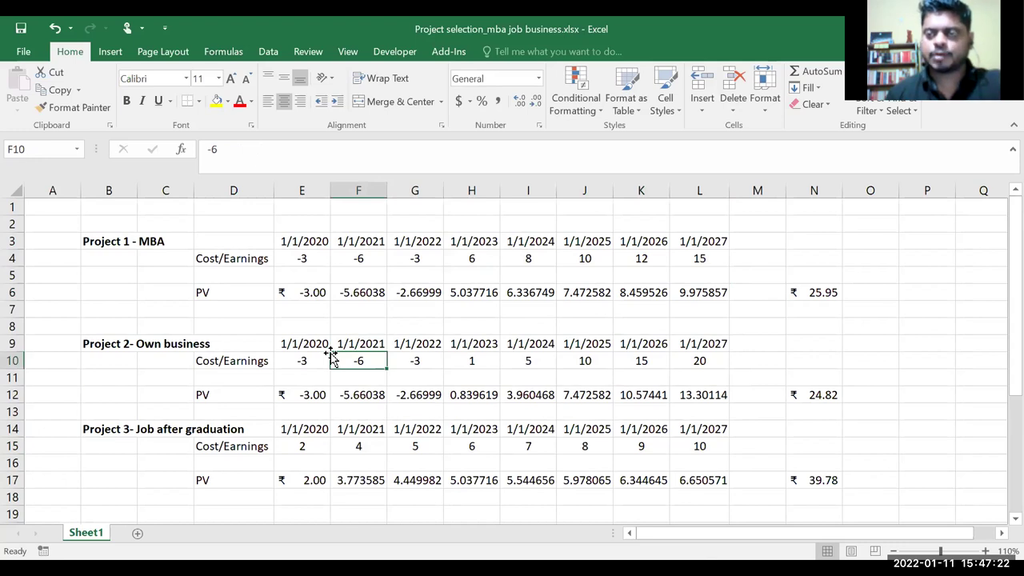
Compare Project 3's earnings in row 15 with the 2020 to 2022 costs of Projects 2 and 1
{"action": "left_click_drag", "start_coordinate": [308, 446], "coordinate": [681, 450]}
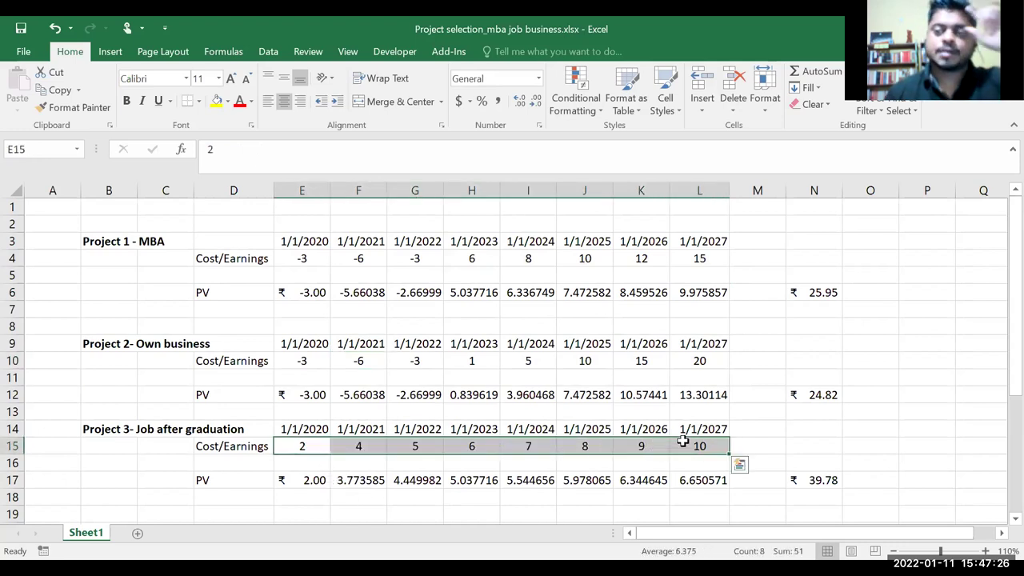
{"action": "left_click_drag", "start_coordinate": [314, 447], "coordinate": [434, 450]}
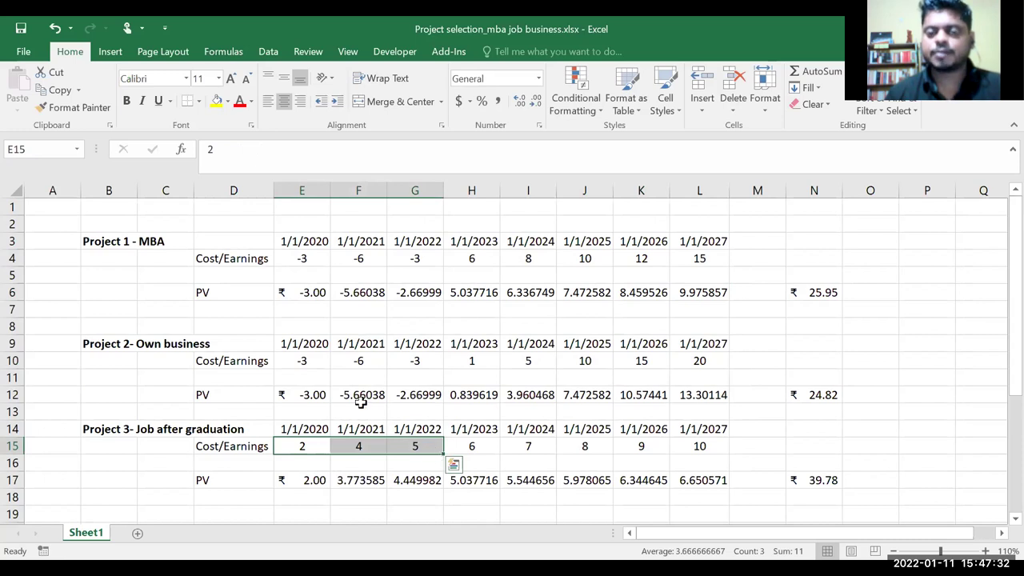
{"action": "left_click_drag", "start_coordinate": [303, 364], "coordinate": [405, 343]}
{"action": "left_click_drag", "start_coordinate": [304, 259], "coordinate": [407, 257]}
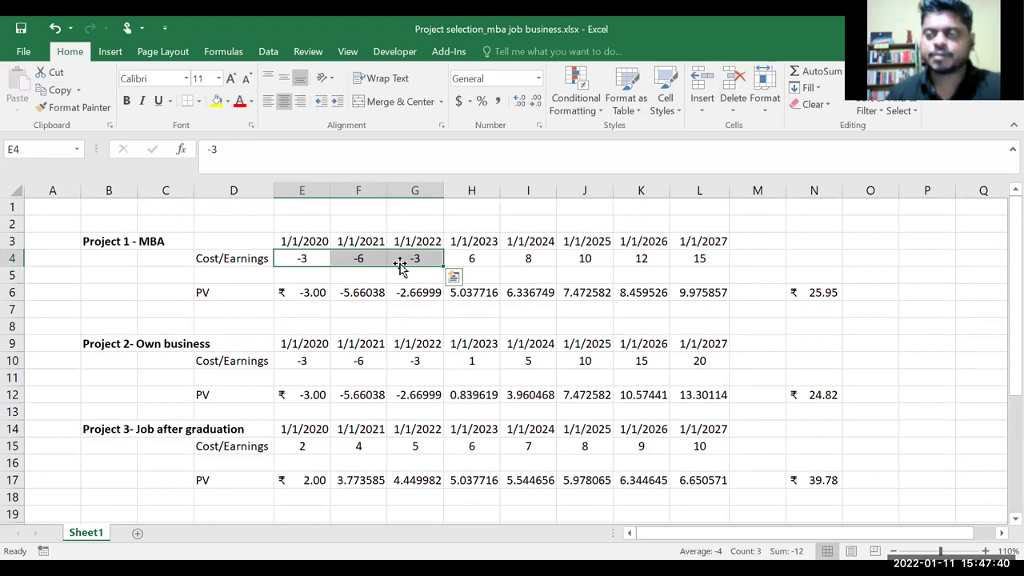
Check the SUM formula for Project 3's total present value in N17
{"action": "scroll", "coordinate": [707, 452], "scroll_direction": "down", "scroll_amount": 1}
{"action": "left_click", "coordinate": [820, 427]}
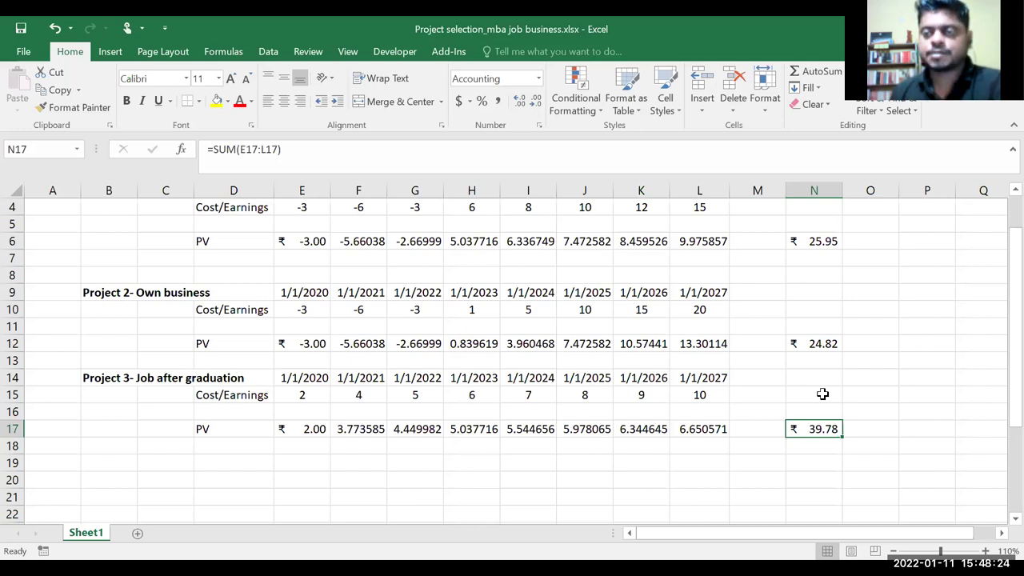
{"action": "scroll", "coordinate": [884, 447], "scroll_direction": "up", "scroll_amount": 1}
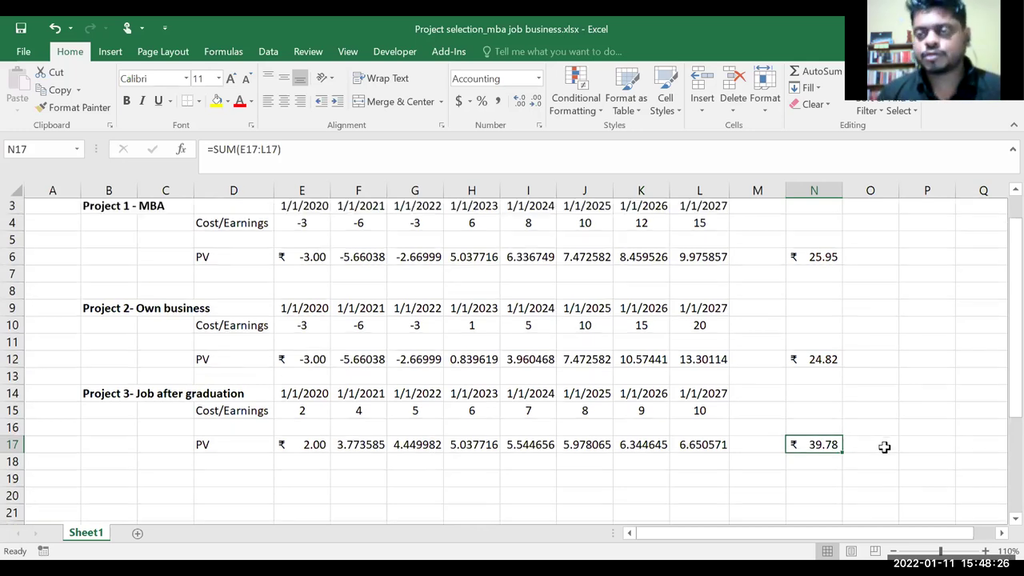
Calculate Project 1's net present value in P6 with the formula =XNPV(0.06,E4:L4,E3:L3)
{"action": "scroll", "coordinate": [883, 447], "scroll_direction": "up", "scroll_amount": 1}
{"action": "left_click", "coordinate": [828, 309]}
{"action": "left_click", "coordinate": [922, 293]}
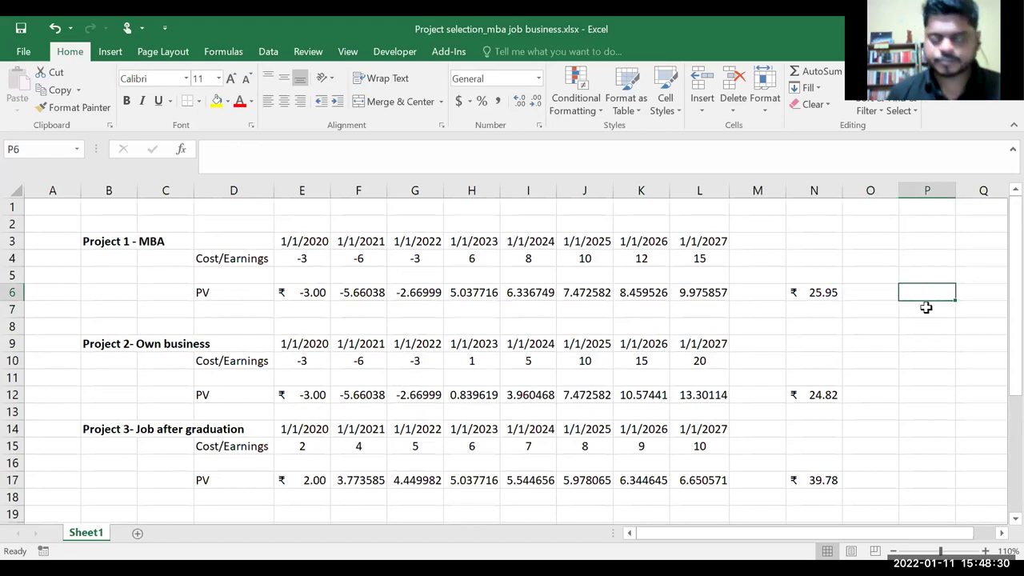
{"action": "type", "text": "=XNPV"}
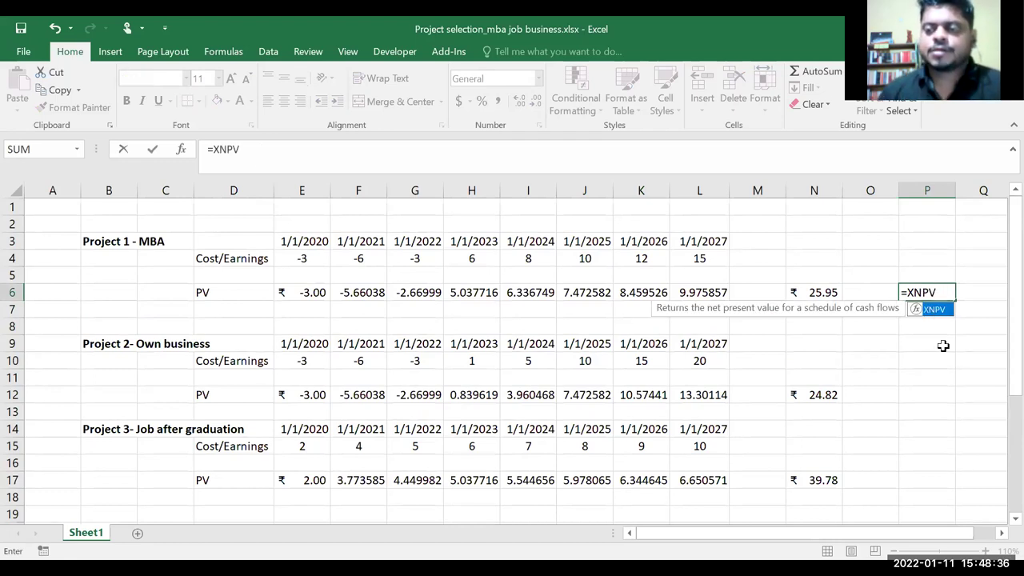
{"action": "type", "text": "("}
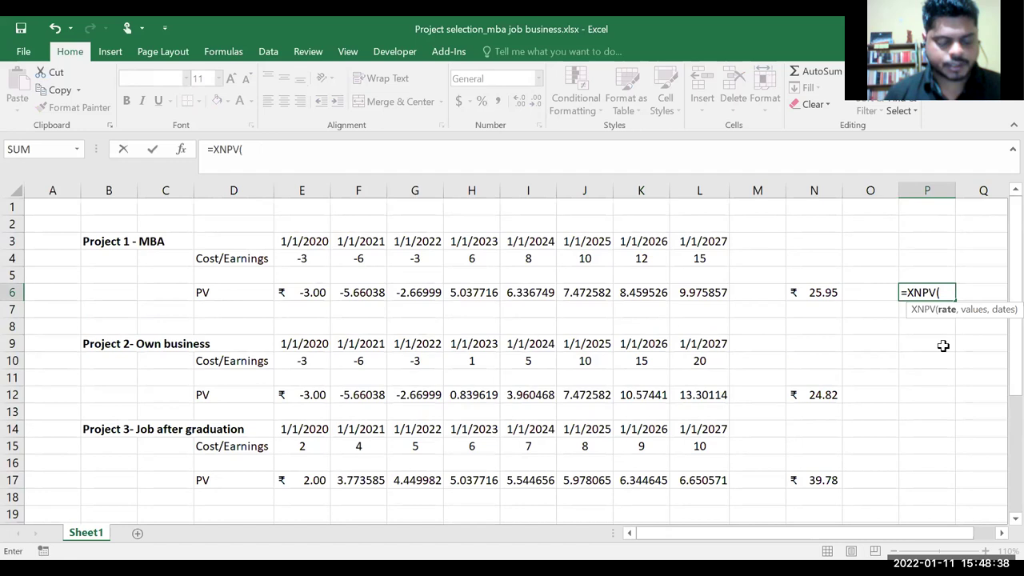
{"action": "type", "text": "0.06"}
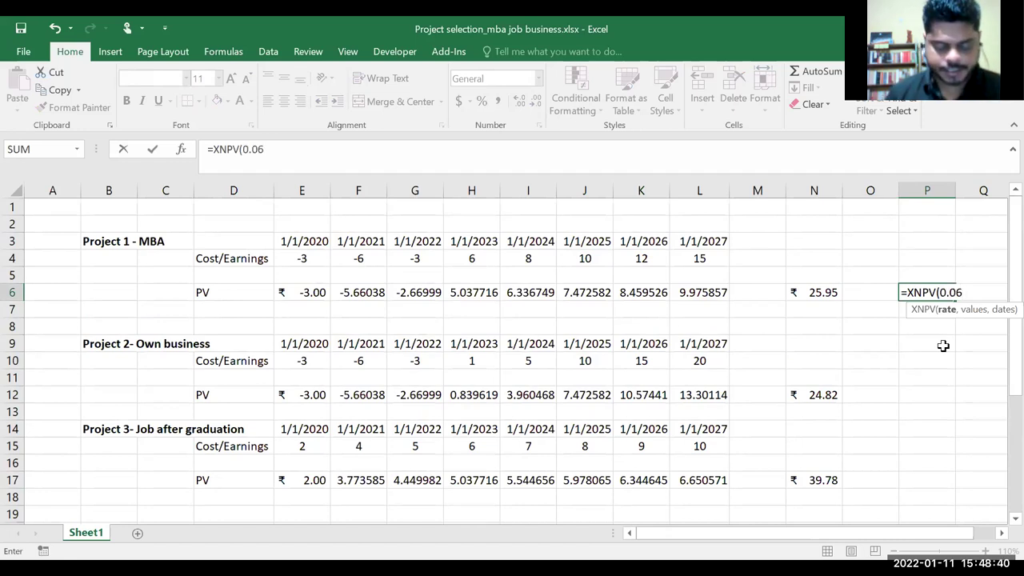
{"action": "type", "text": ","}
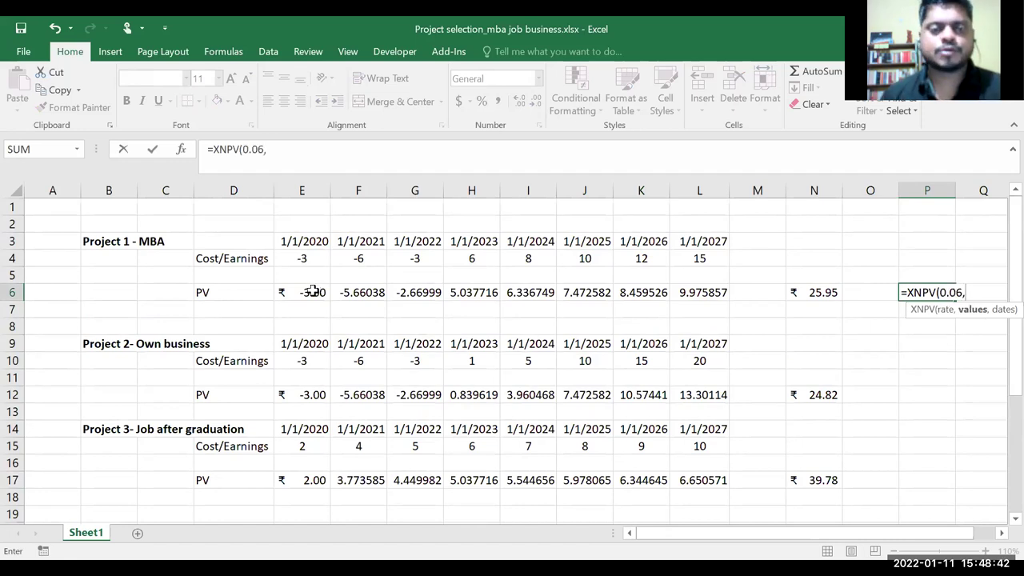
{"action": "left_click", "coordinate": [304, 258]}
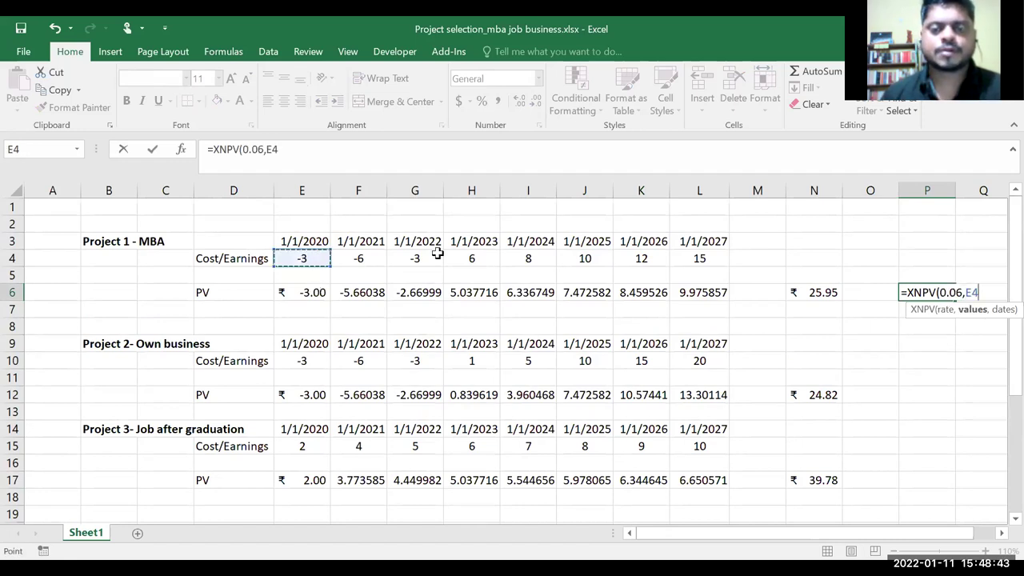
{"action": "left_click", "coordinate": [689, 253], "text": "shift"}
{"action": "type", "text": ","}
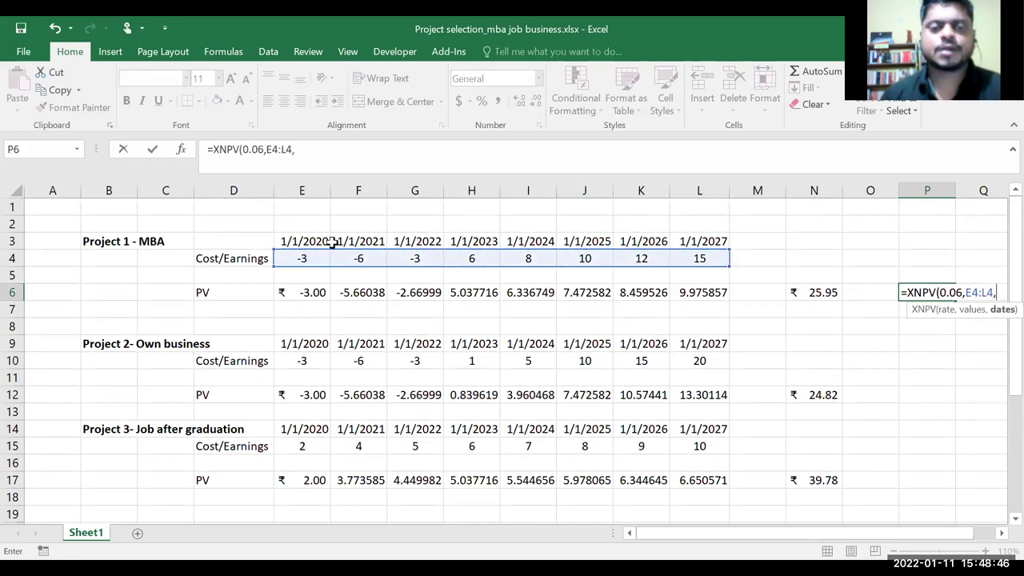
{"action": "left_click_drag", "start_coordinate": [351, 236], "coordinate": [705, 240]}
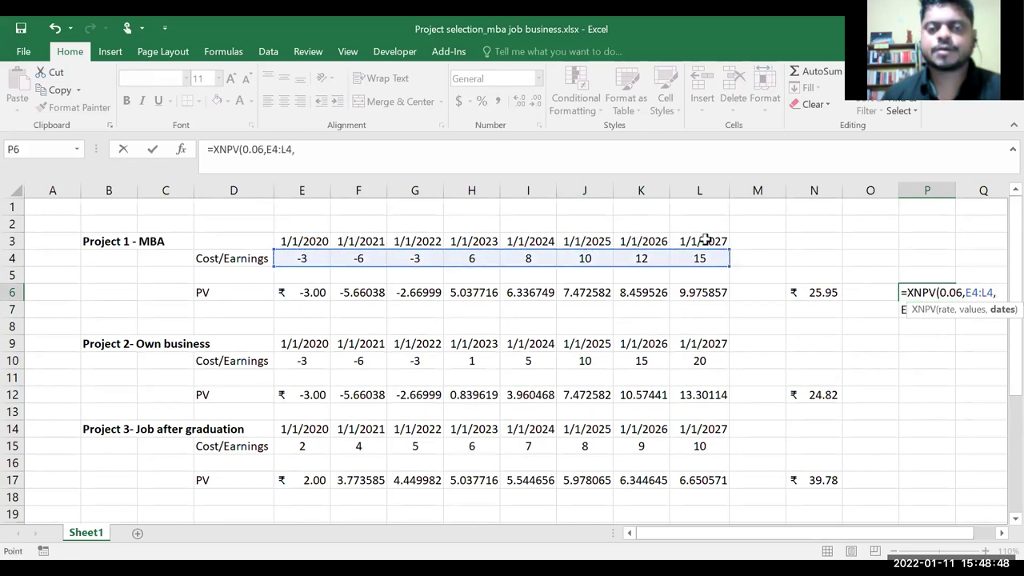
{"action": "left_click", "coordinate": [406, 150]}
{"action": "type", "text": ")"}
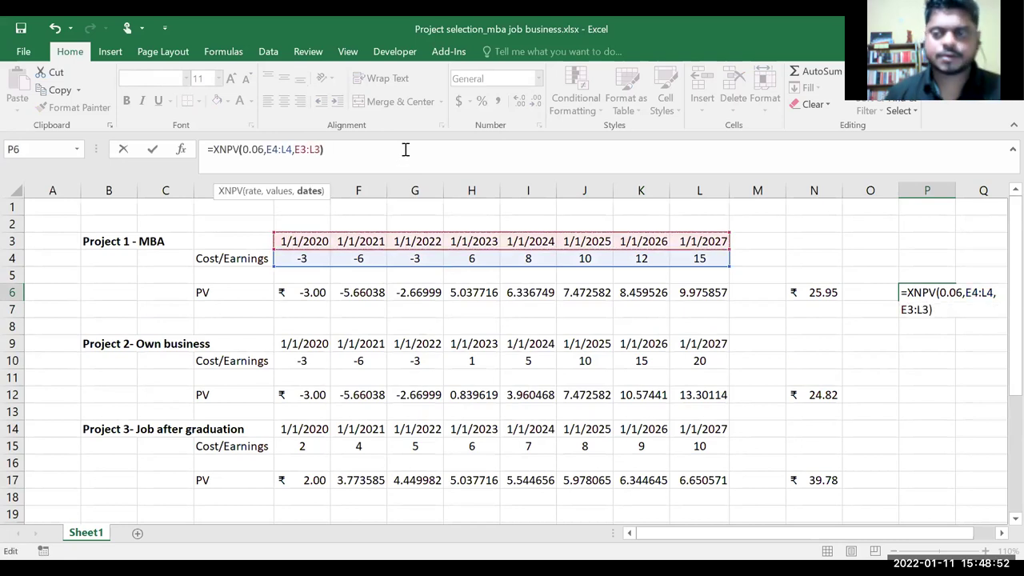
{"action": "key", "text": "Return"}
Copy Project 1's XNPV formula from P6 to P12 for Project 2 and to P17 for Project 3
{"action": "left_click", "coordinate": [934, 279]}
{"action": "left_click", "coordinate": [942, 293]}
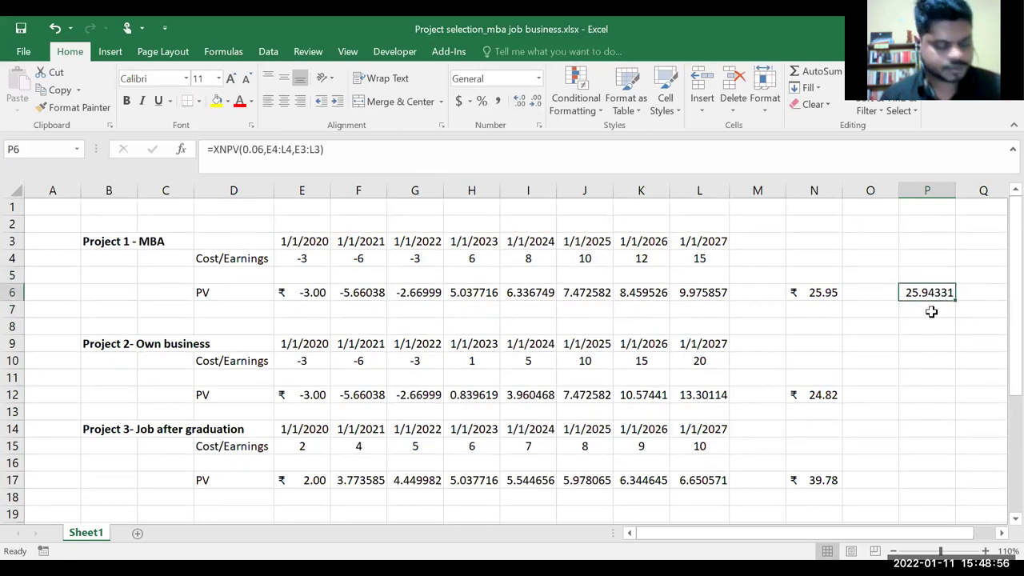
{"action": "key", "text": "ctrl+c"}
{"action": "left_click", "coordinate": [908, 393]}
{"action": "key", "text": "ctrl+v"}
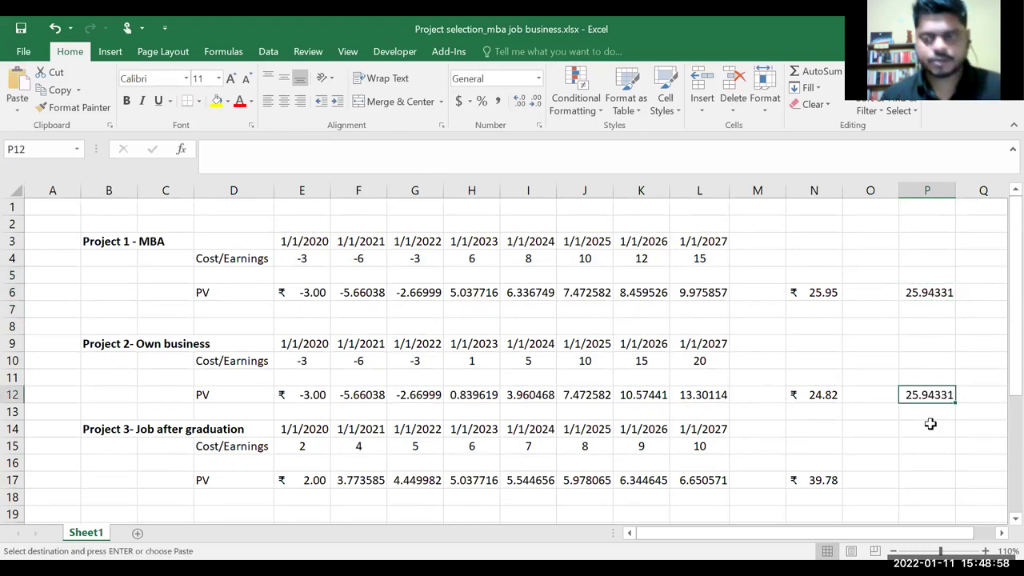
{"action": "left_click", "coordinate": [915, 478]}
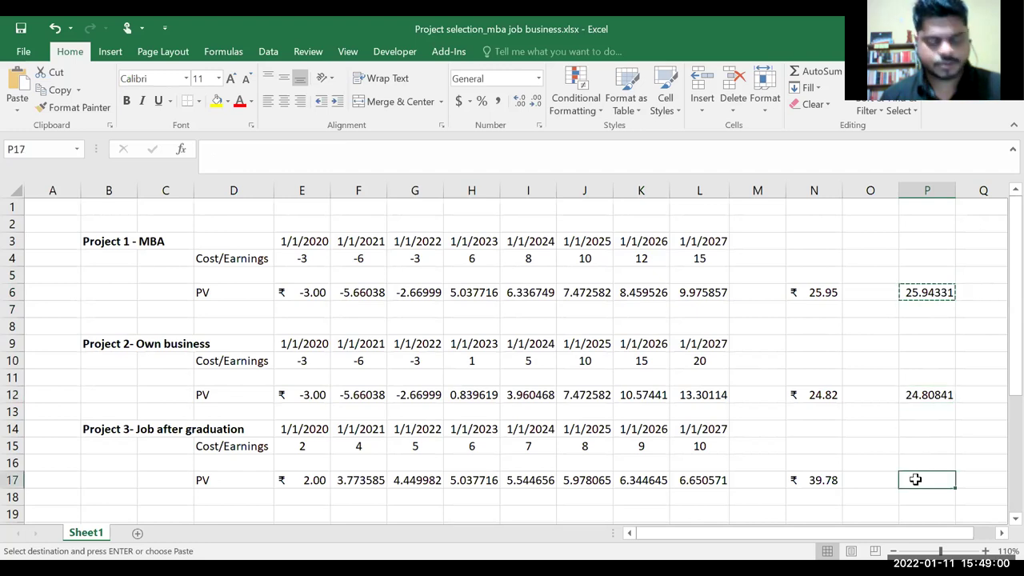
{"action": "key", "text": "ctrl+v"}
Label the net present value column by entering "xnpv" in P4
{"action": "left_click", "coordinate": [916, 257]}
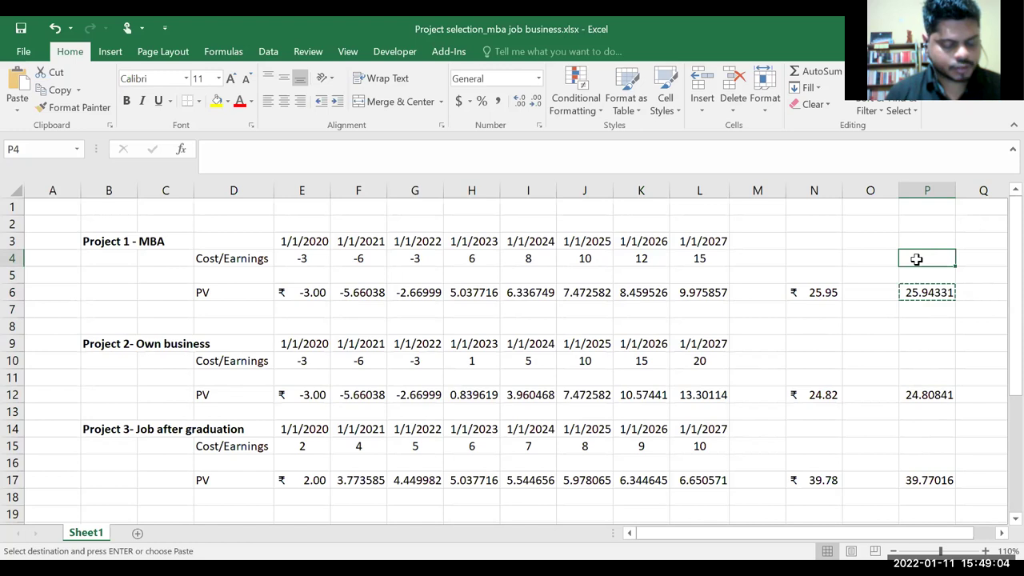
{"action": "type", "text": "xnpv"}
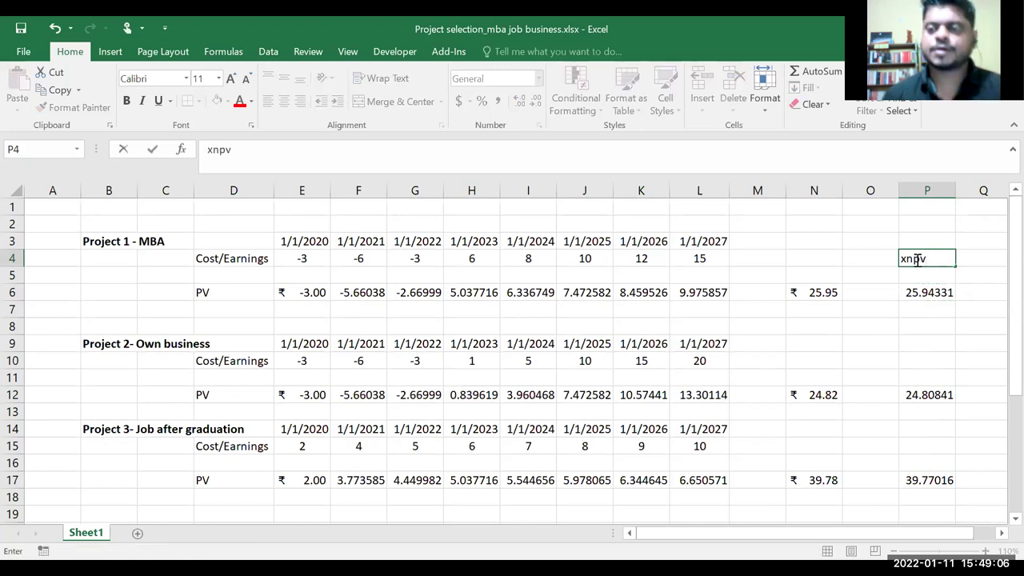
{"action": "left_click", "coordinate": [986, 262]}
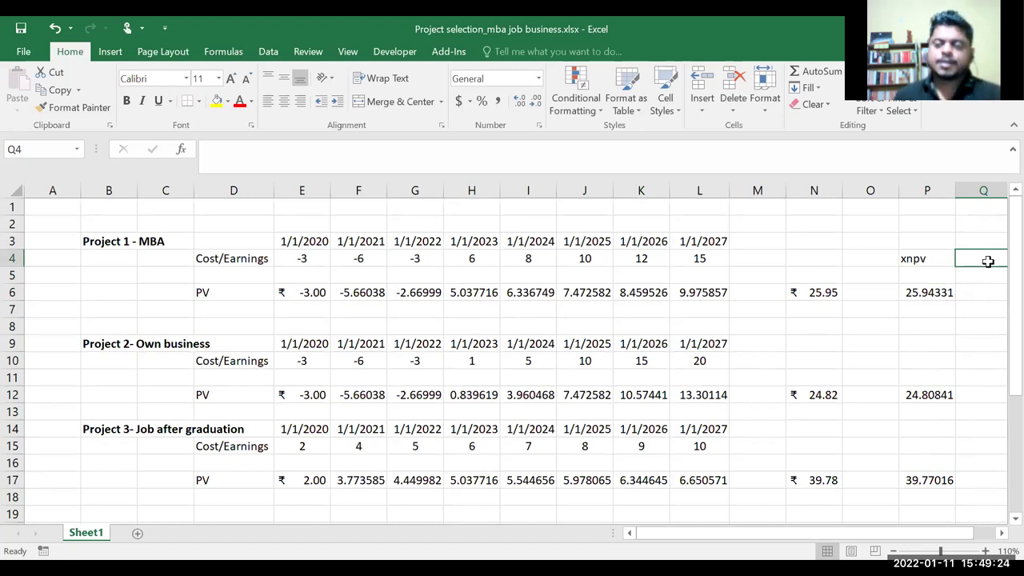
{"action": "key", "text": "Right"}
{"action": "key", "text": "Left"}
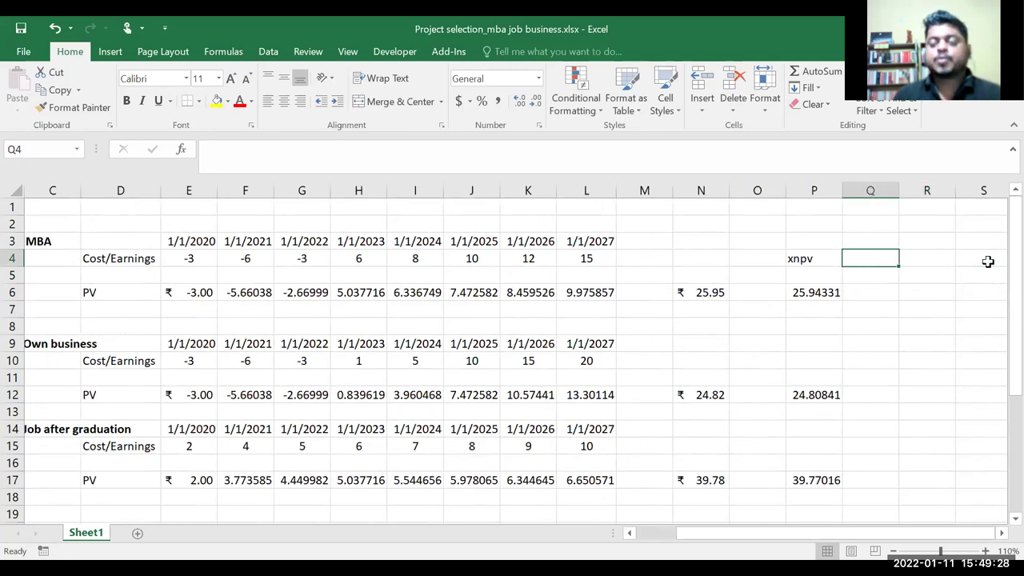
Check the XNPV formula in P6 against Project 1's yearly costs and earnings in row 4
{"action": "left_click", "coordinate": [818, 291]}
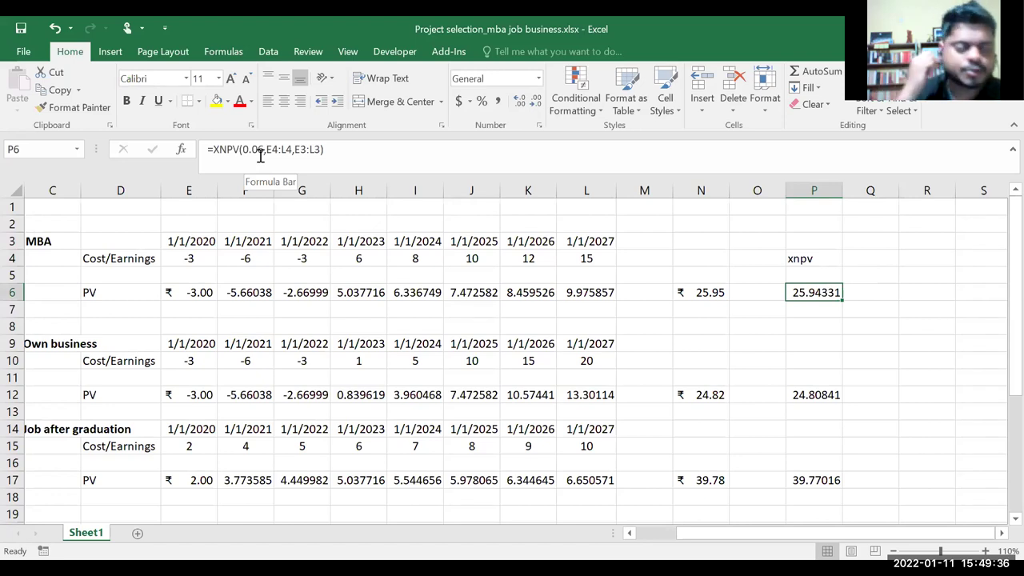
{"action": "left_click", "coordinate": [883, 266]}
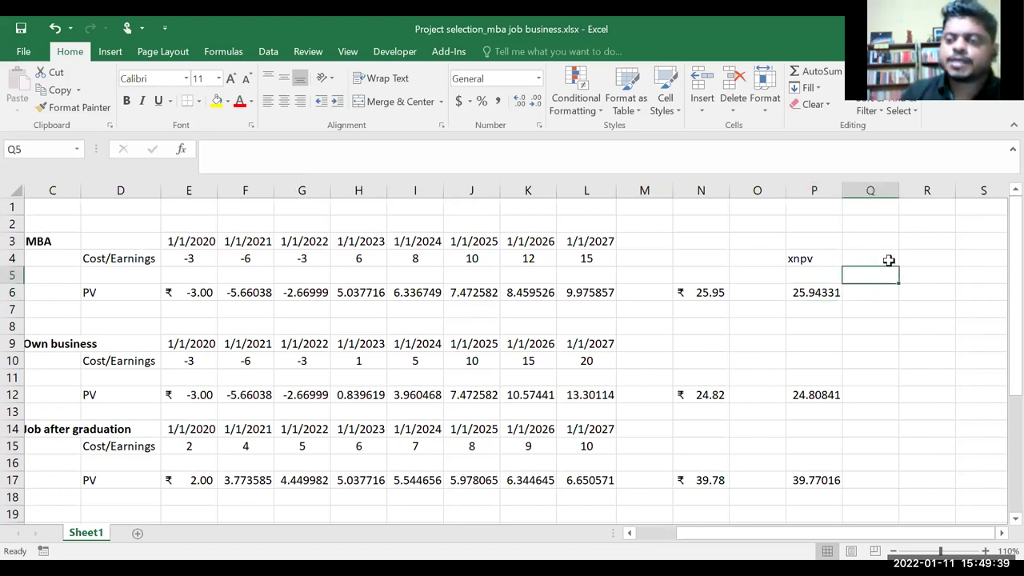
{"action": "left_click", "coordinate": [238, 258]}
{"action": "left_click", "coordinate": [302, 258]}
{"action": "left_click", "coordinate": [416, 258]}
{"action": "left_click", "coordinate": [210, 258]}
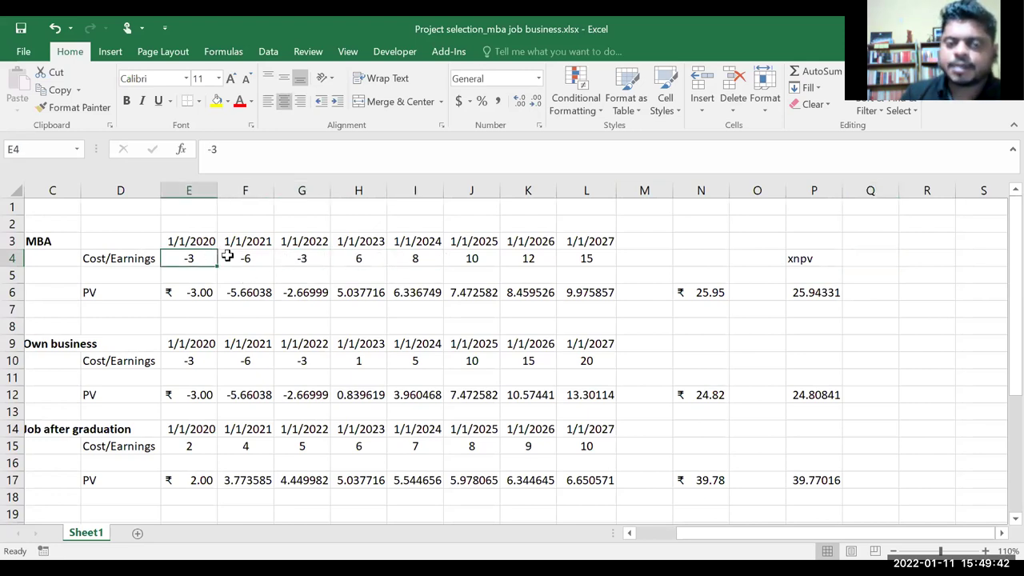
{"action": "left_click", "coordinate": [240, 258]}
{"action": "left_click", "coordinate": [304, 258]}
{"action": "left_click", "coordinate": [378, 258]}
{"action": "left_click", "coordinate": [476, 258]}
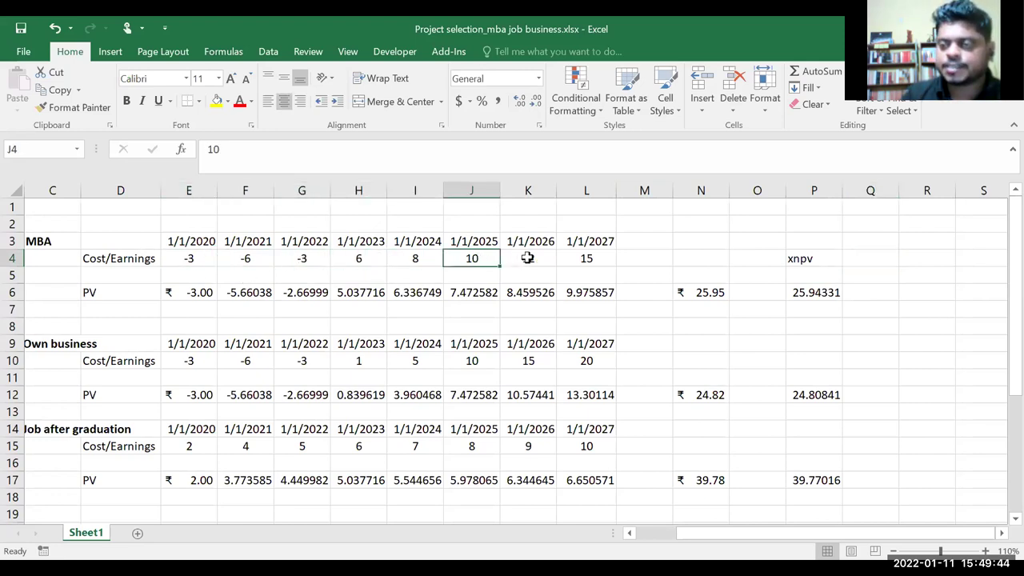
{"action": "left_click", "coordinate": [529, 258]}
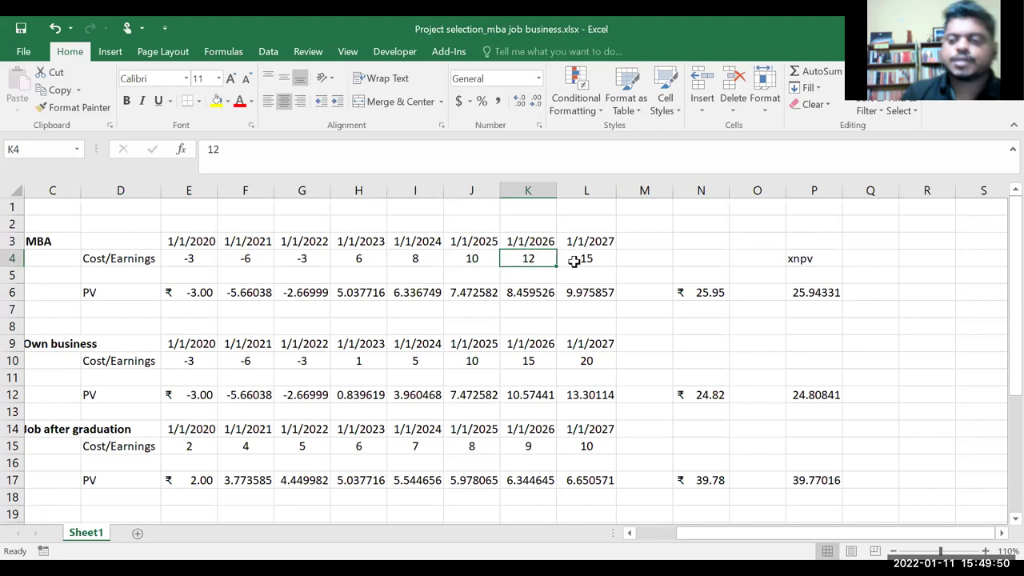
Review Project 1's start date in E3 and its 2020 to 2022 costs in E4:G4
{"action": "left_click", "coordinate": [790, 263]}
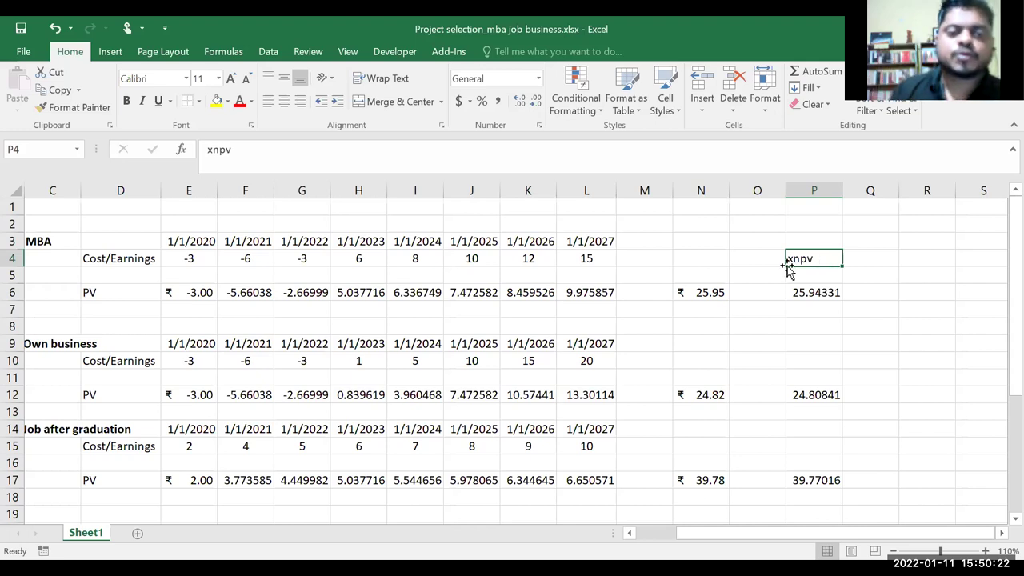
{"action": "left_click", "coordinate": [176, 244]}
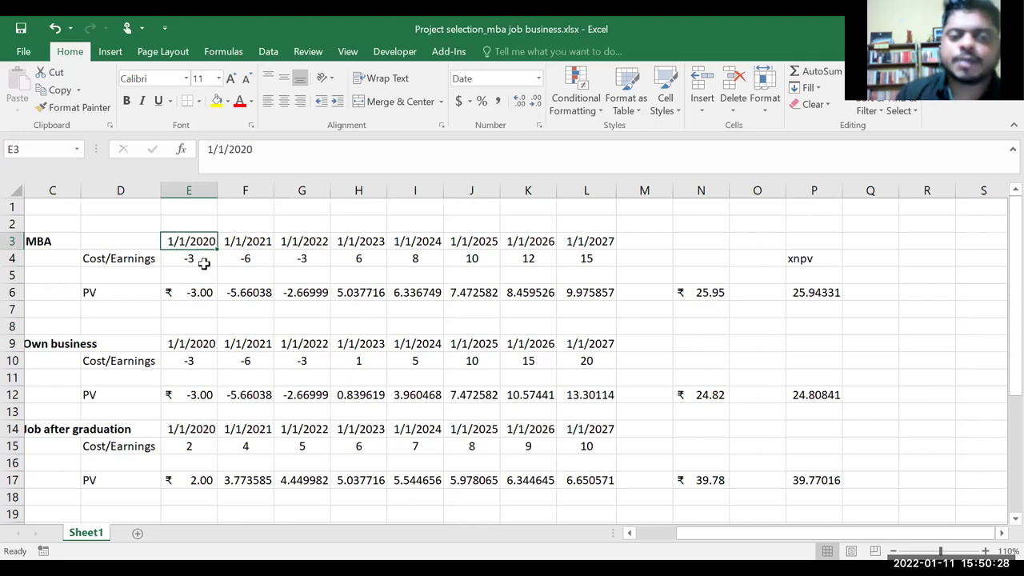
{"action": "left_click_drag", "start_coordinate": [202, 263], "coordinate": [296, 259]}
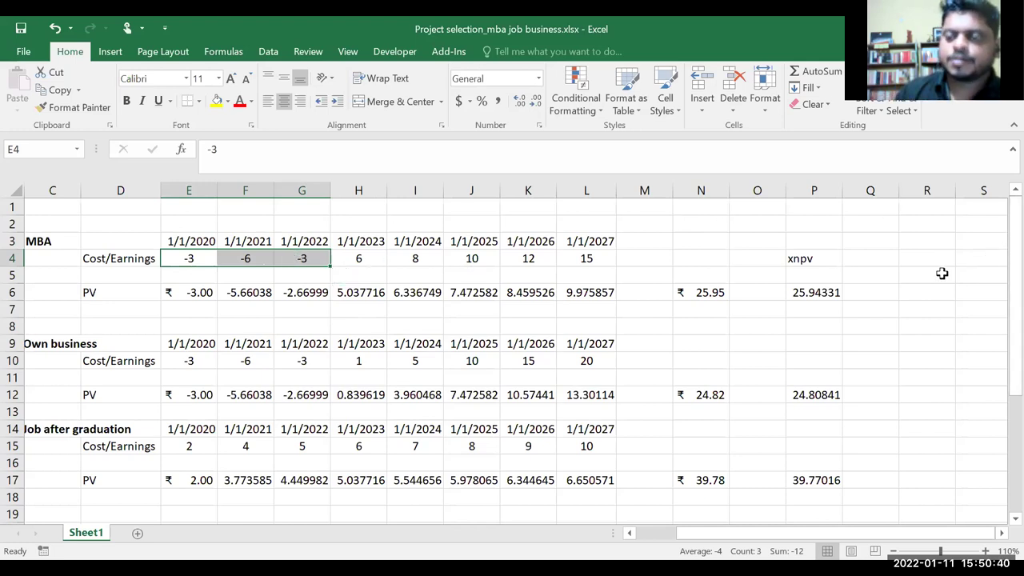
Add the label "xirr" in R4 for the internal rate of return column
{"action": "left_click", "coordinate": [919, 263]}
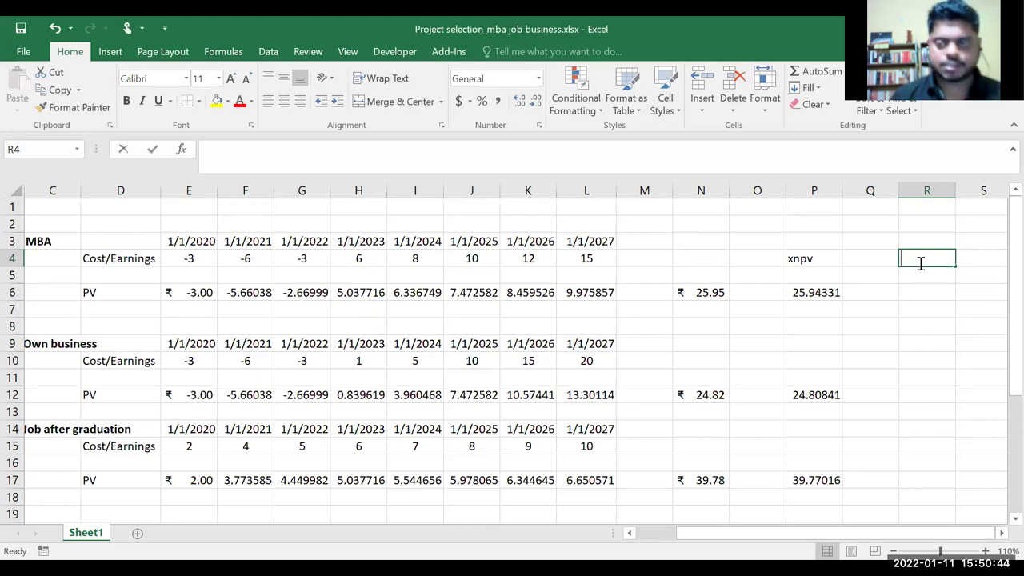
{"action": "type", "text": "x"}
{"action": "key", "text": "F2"}
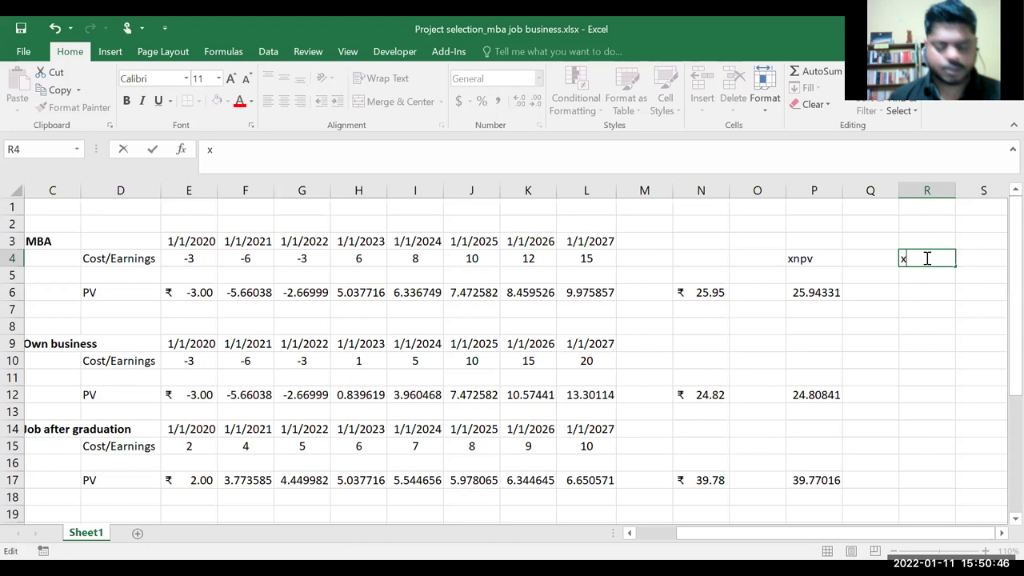
{"action": "type", "text": "irr"}
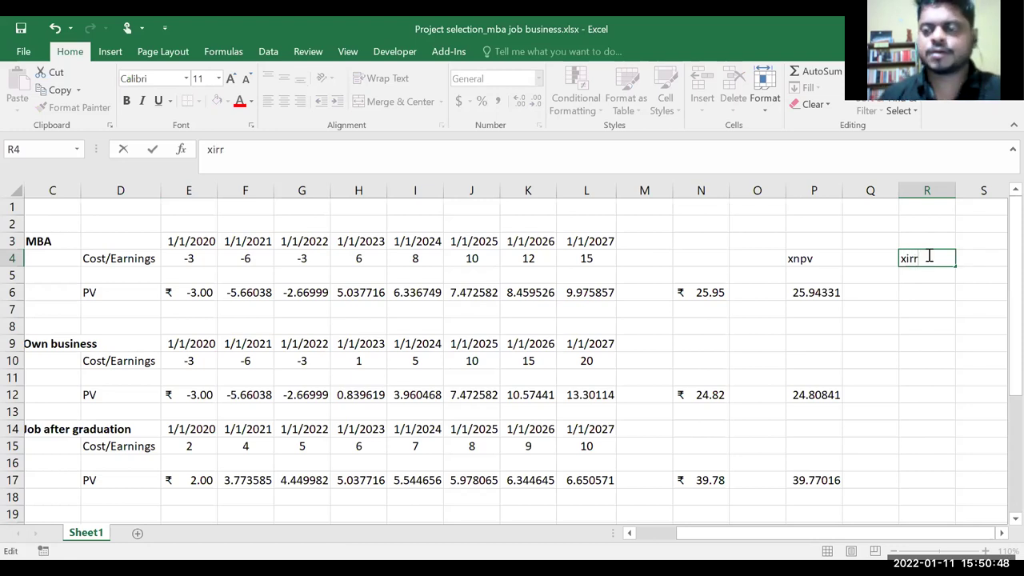
Calculate the MBA project's internal rate of return in R6 with =XIRR(E4:L4,E3:L3,0.1)
{"action": "left_click", "coordinate": [932, 290]}
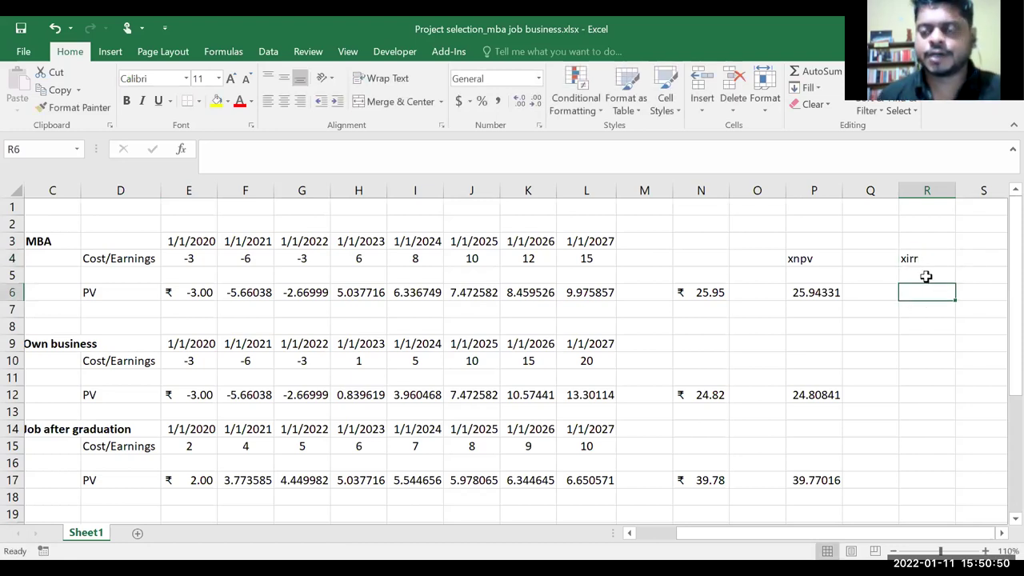
{"action": "type", "text": "="}
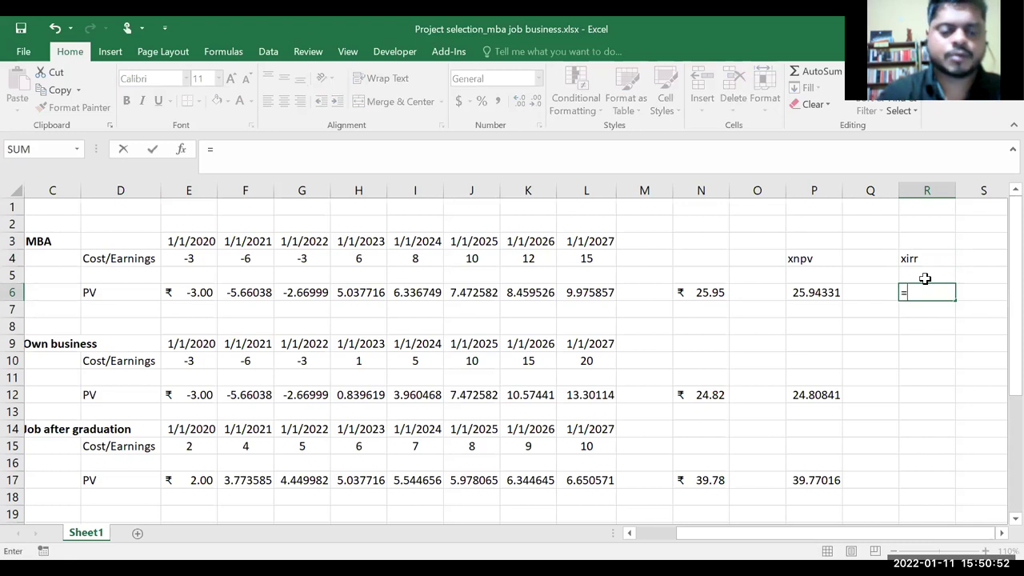
{"action": "type", "text": "xirr"}
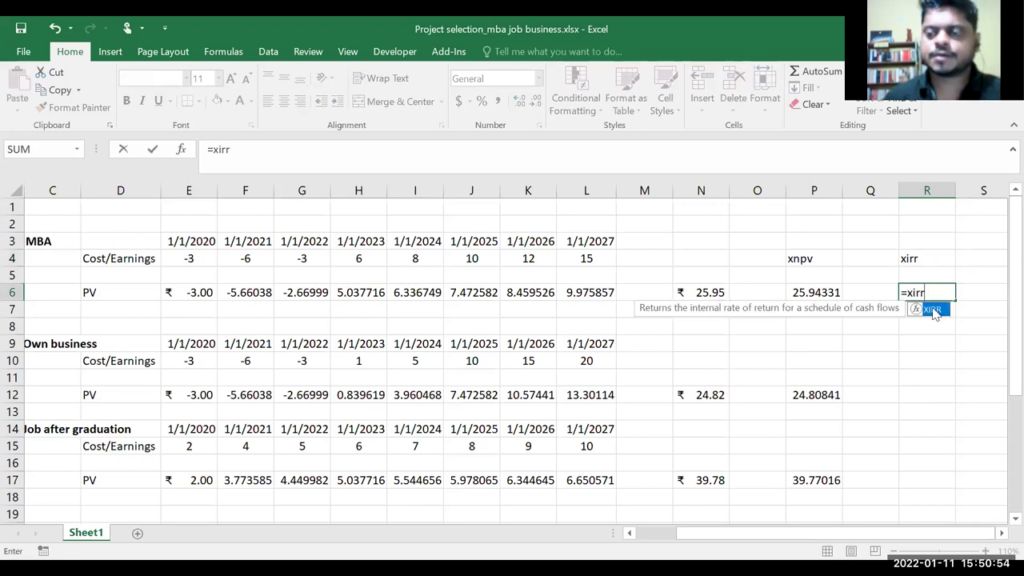
{"action": "key", "text": "Tab"}
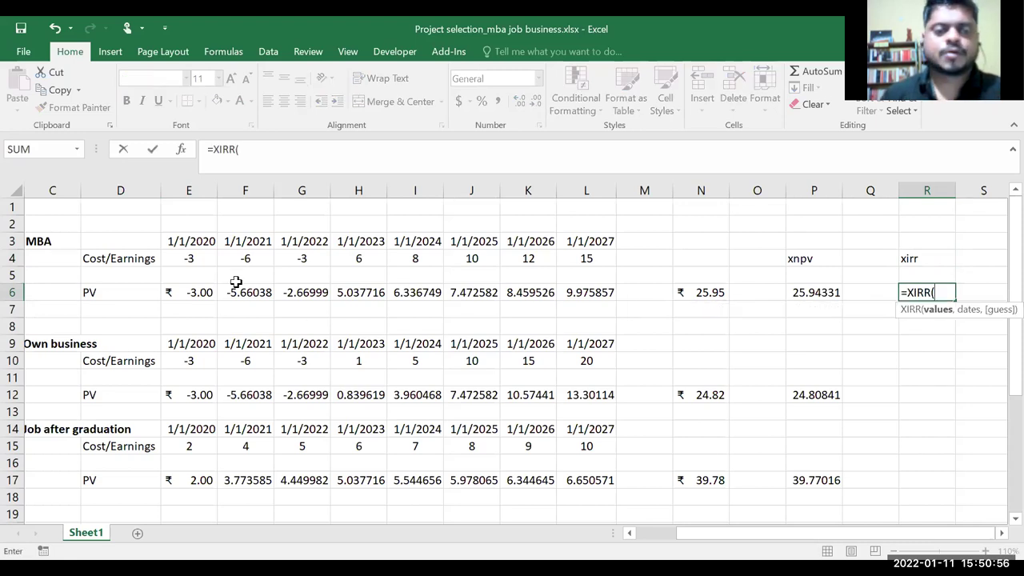
{"action": "left_click", "coordinate": [180, 257]}
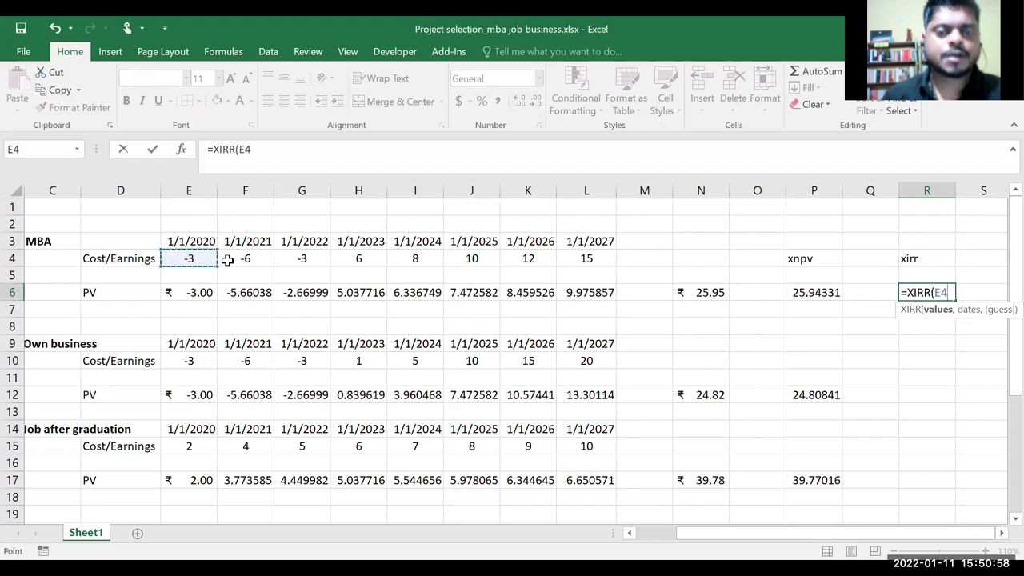
{"action": "left_click_drag", "start_coordinate": [180, 258], "coordinate": [585, 255]}
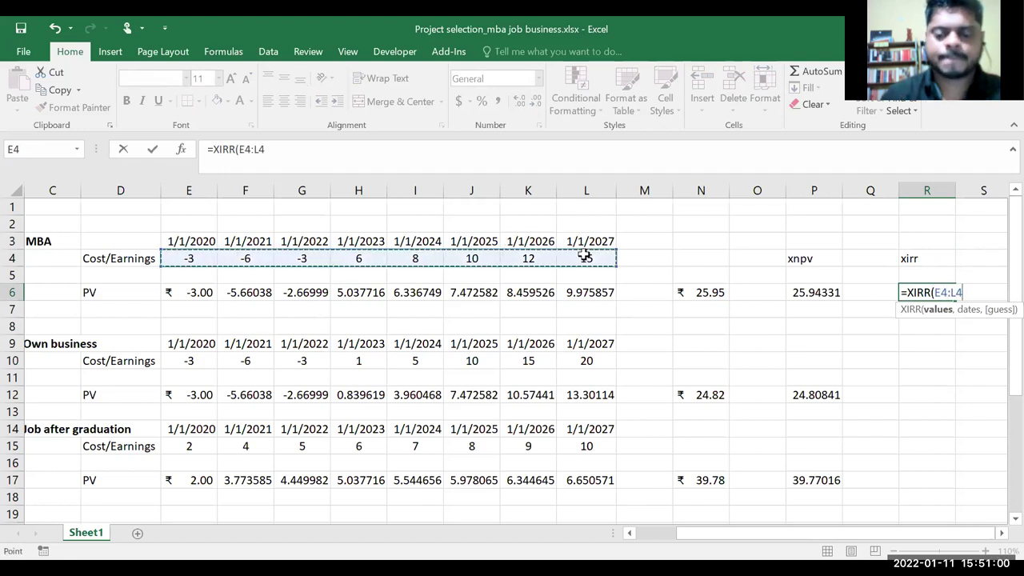
{"action": "type", "text": ","}
{"action": "left_click", "coordinate": [183, 239]}
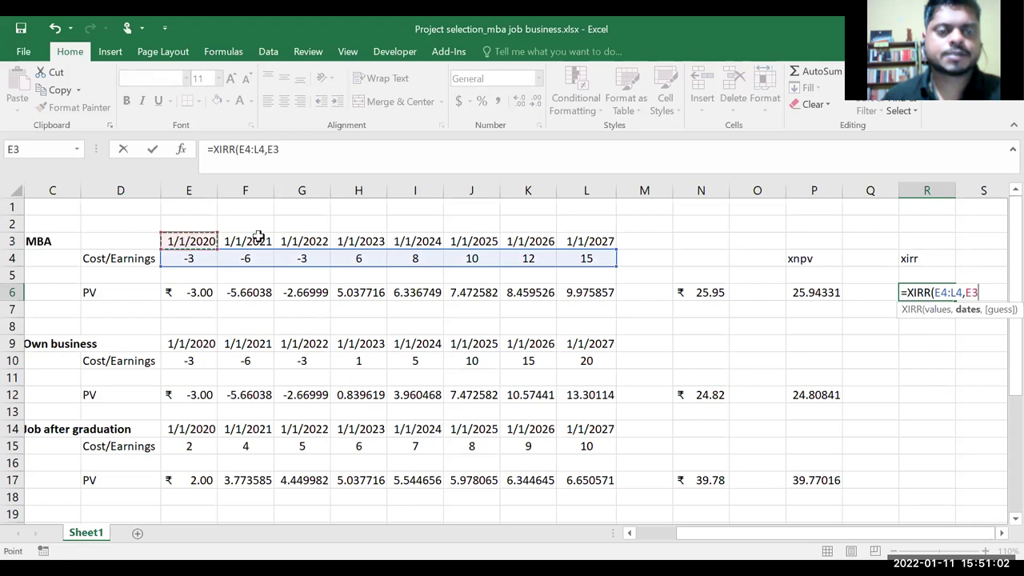
{"action": "left_click_drag", "start_coordinate": [582, 240], "coordinate": [582, 241]}
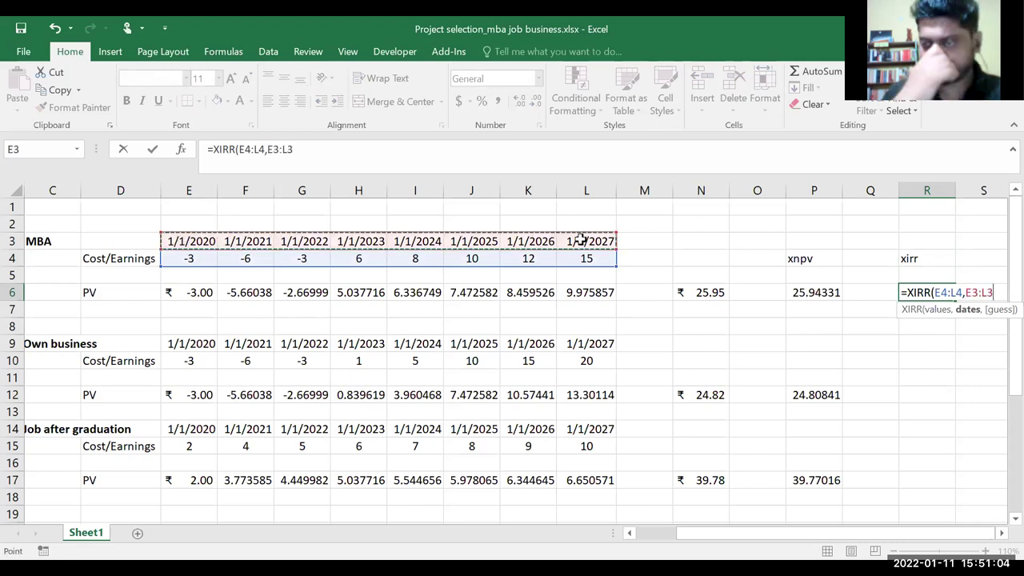
{"action": "type", "text": ","}
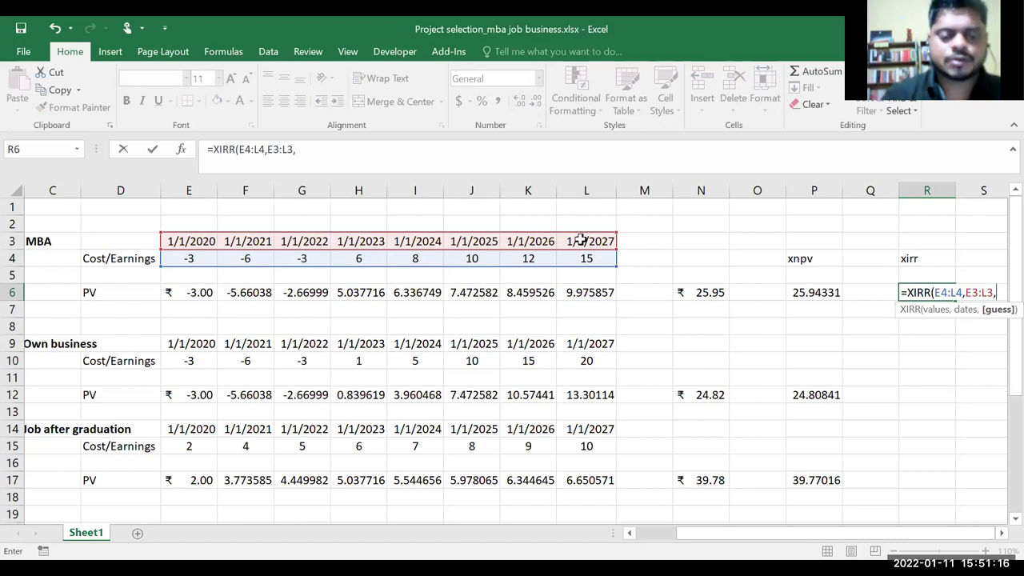
{"action": "type", "text": "0.1)"}
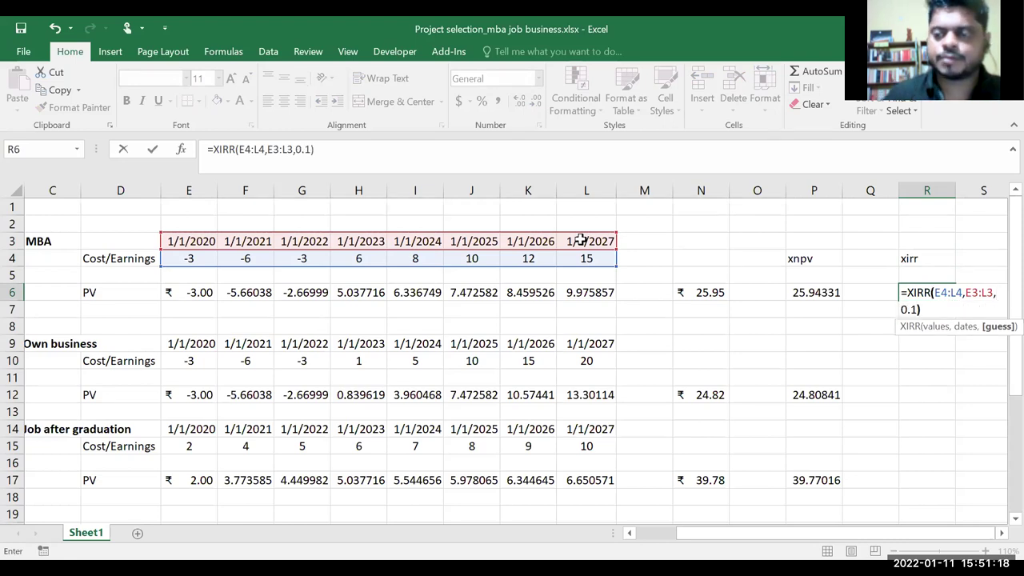
{"action": "left_click", "coordinate": [901, 292]}
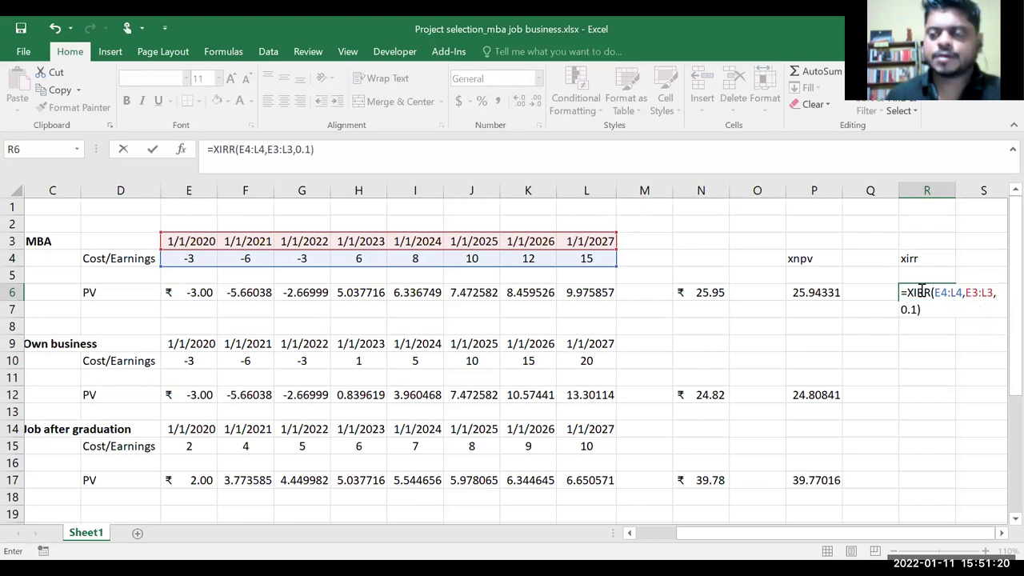
{"action": "left_click", "coordinate": [921, 292]}
{"action": "key", "text": "Return"}
Copy the XIRR formula from R6 to R12 and R17, and check the ranges it uses in R17
{"action": "left_click", "coordinate": [929, 292]}
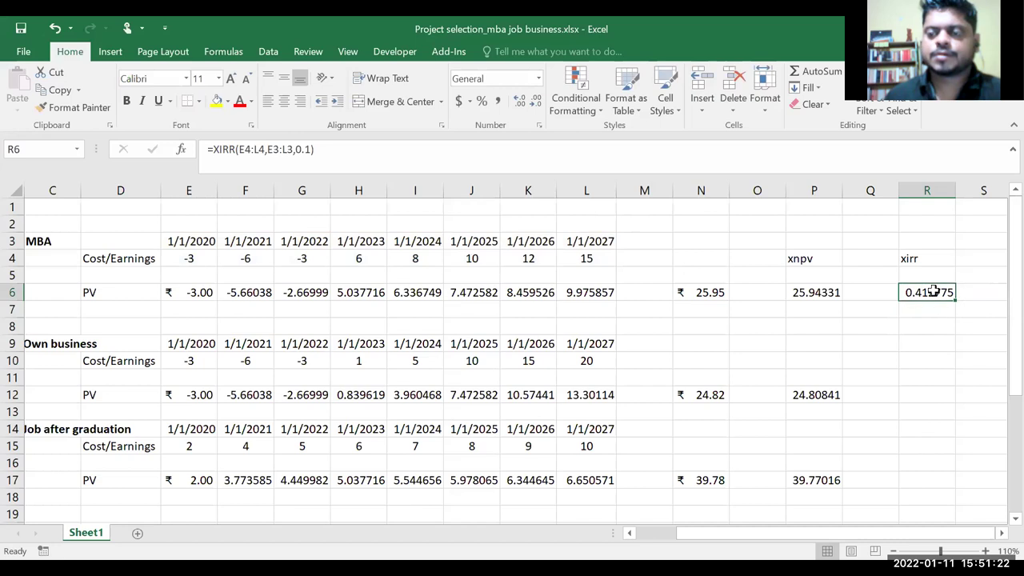
{"action": "key", "text": "ctrl+c"}
{"action": "left_click", "coordinate": [917, 394]}
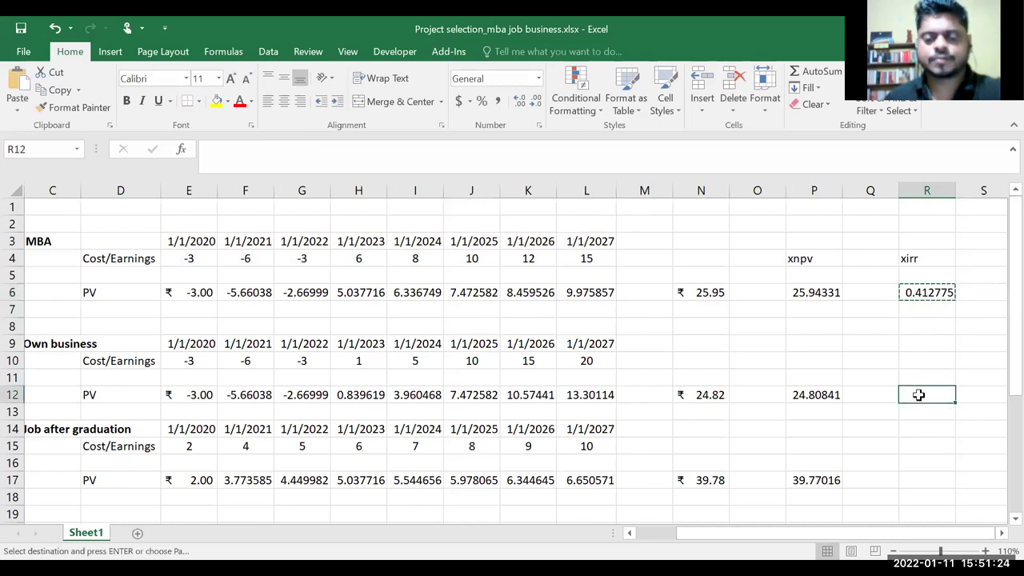
{"action": "key", "text": "ctrl+v"}
{"action": "left_click", "coordinate": [911, 480]}
{"action": "key", "text": "ctrl+v"}
{"action": "double_click", "coordinate": [920, 480]}
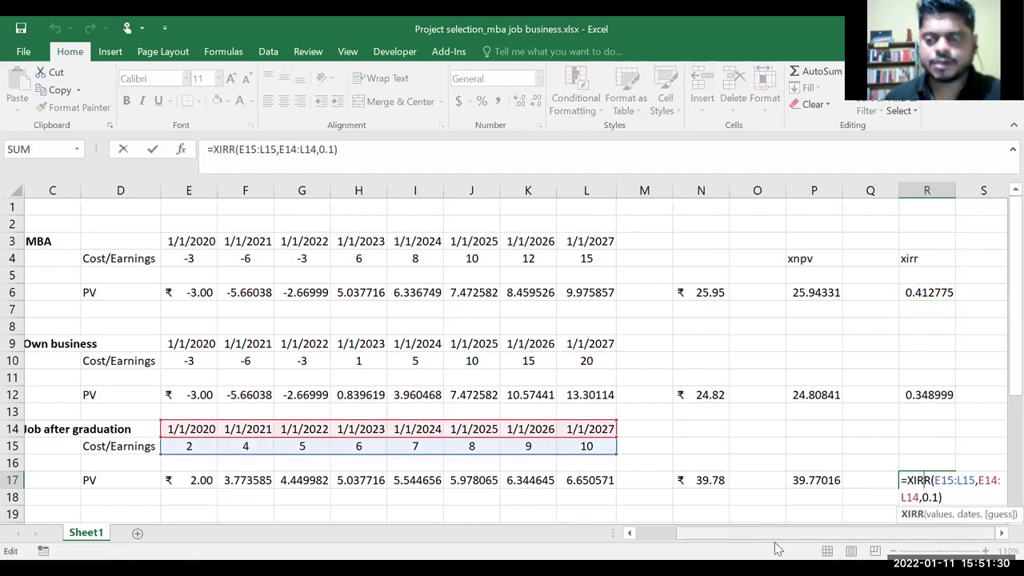
Set the 2020 cost/earnings value of the Job after graduation project in E15 to -0.05
{"action": "left_click", "coordinate": [194, 445]}
{"action": "double_click", "coordinate": [174, 445]}
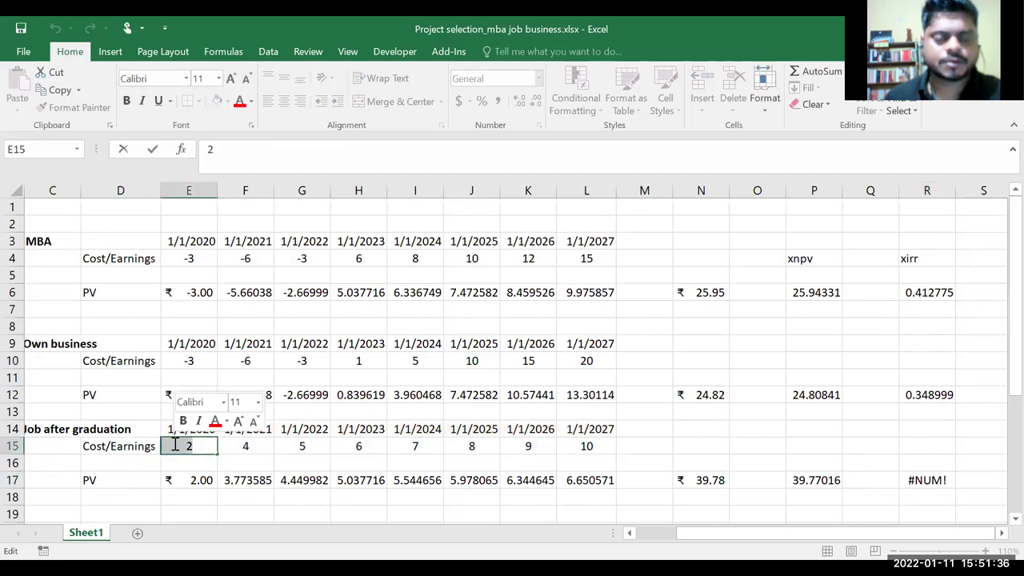
{"action": "key", "text": "BackSpace"}
{"action": "type", "text": "-0.05"}
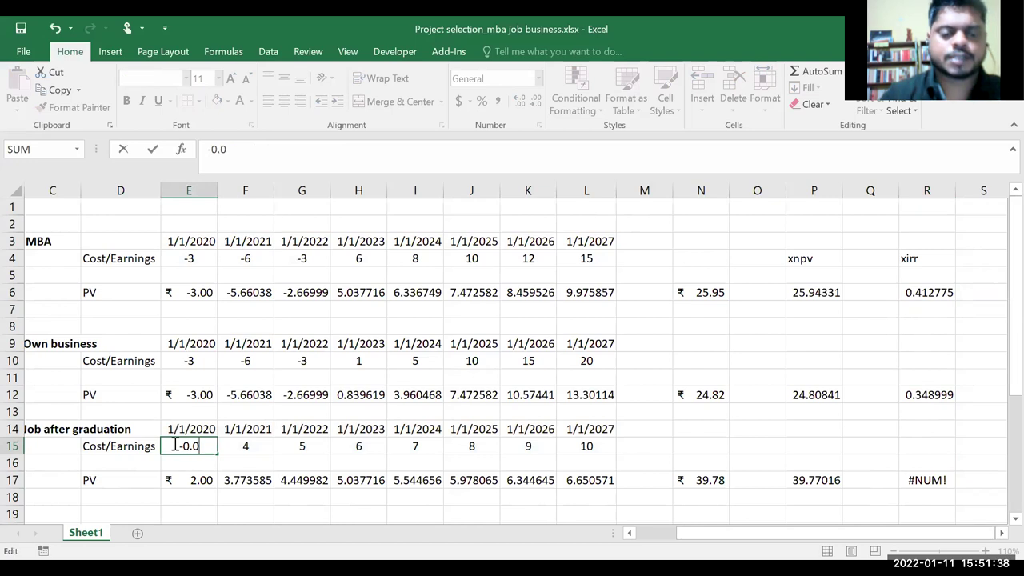
{"action": "left_click", "coordinate": [301, 463]}
{"action": "left_click", "coordinate": [948, 478]}
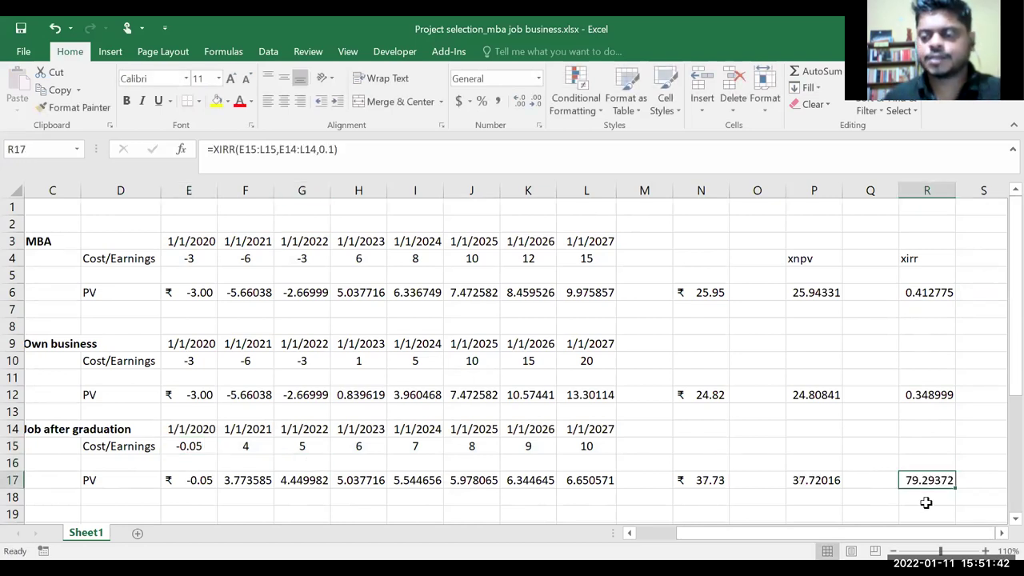
{"action": "left_click", "coordinate": [203, 444]}
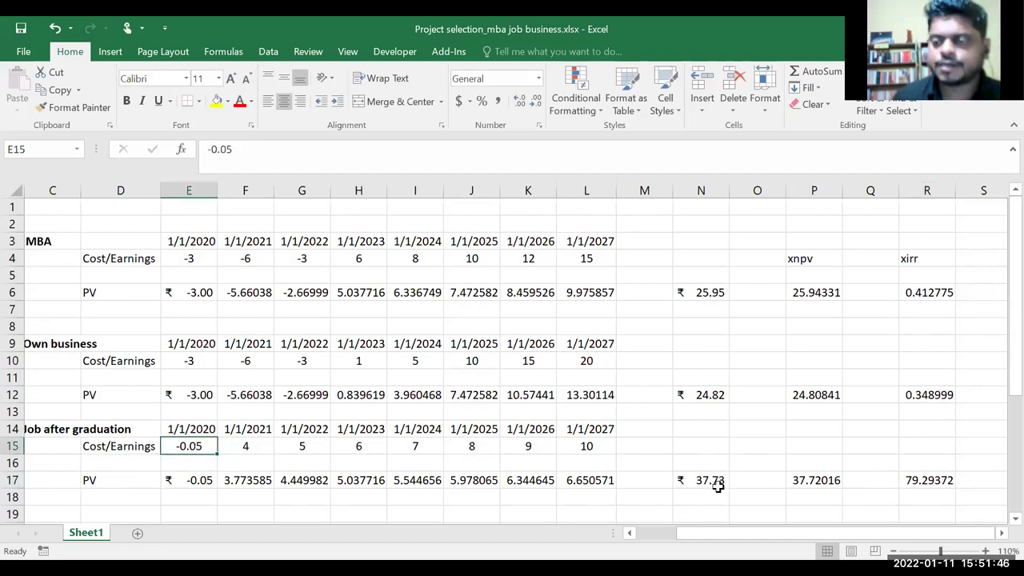
Format the XIRR result in R6 as a percentage with one decimal and copy that format to R12 and R17
{"action": "left_click", "coordinate": [949, 292]}
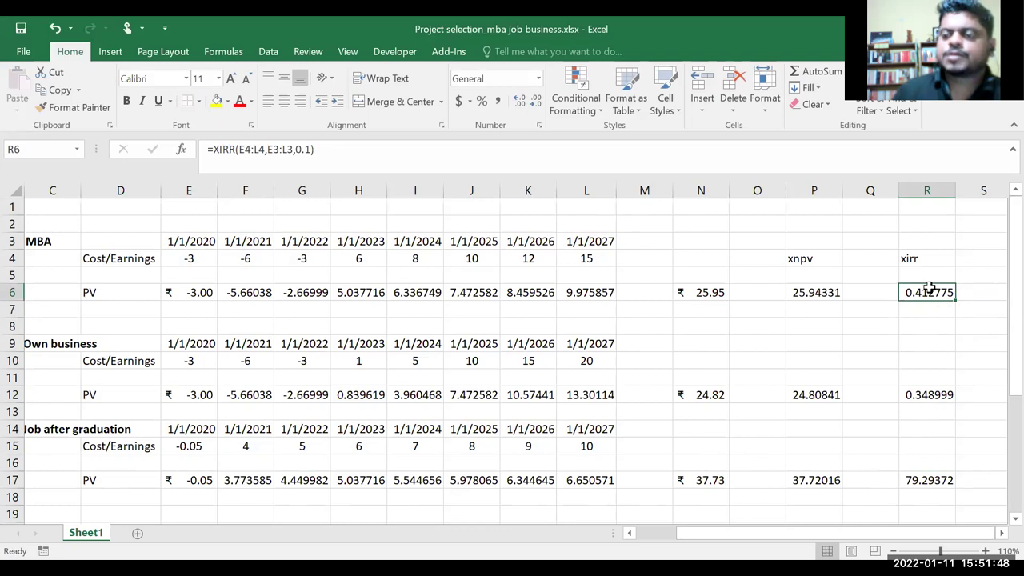
{"action": "left_click", "coordinate": [479, 104]}
{"action": "left_click", "coordinate": [521, 102]}
{"action": "left_click", "coordinate": [73, 107]}
{"action": "left_click", "coordinate": [932, 394]}
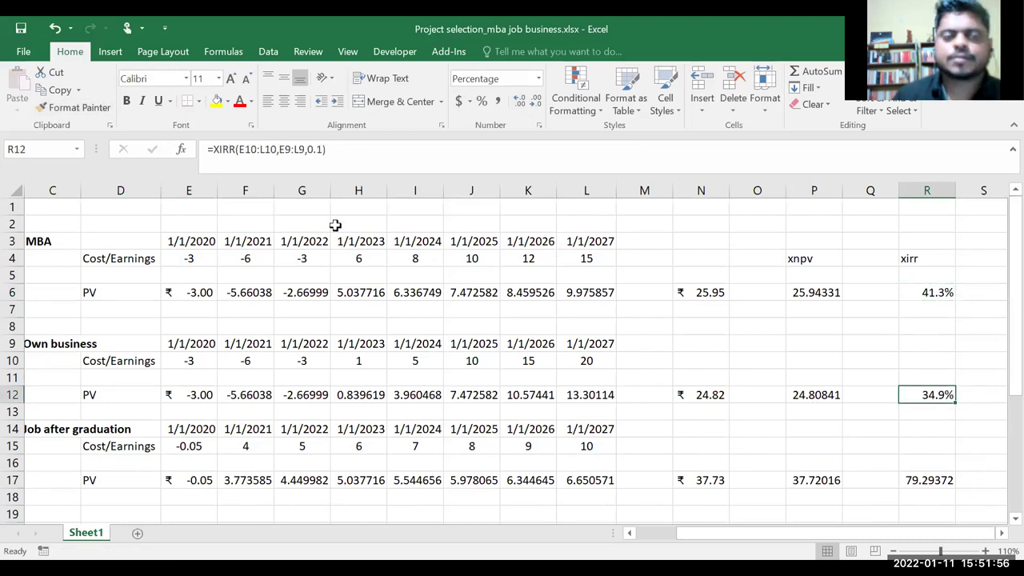
{"action": "left_click", "coordinate": [73, 107]}
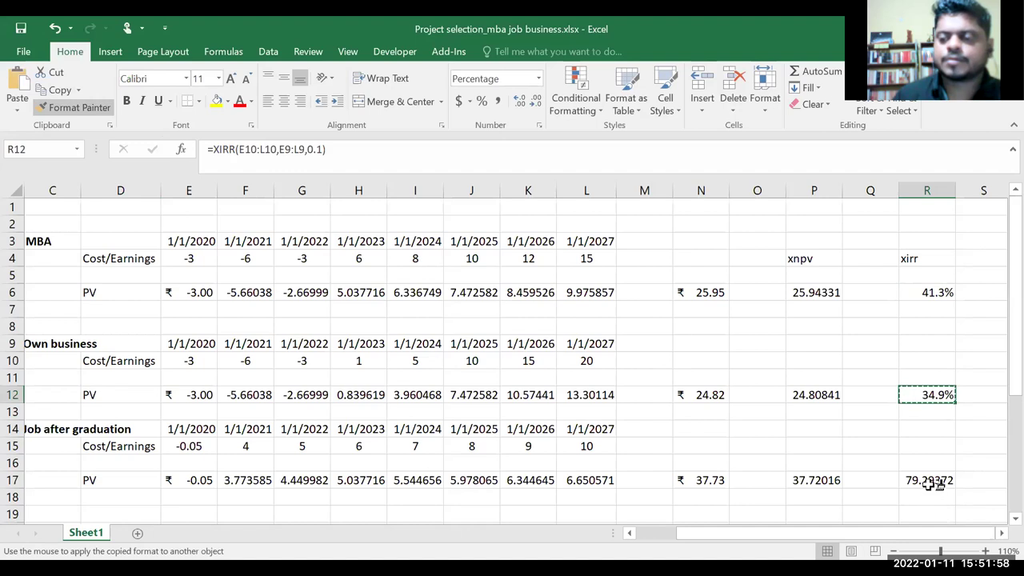
{"action": "left_click", "coordinate": [930, 481]}
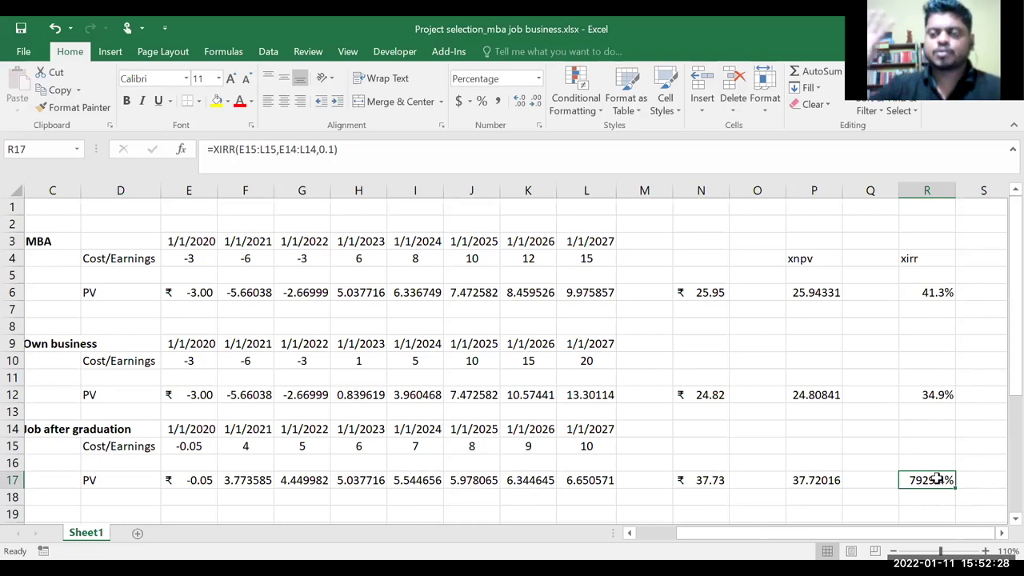
Compare the XIRR percentages of the MBA and Own business projects in R6 and R12
{"action": "left_click", "coordinate": [175, 449]}
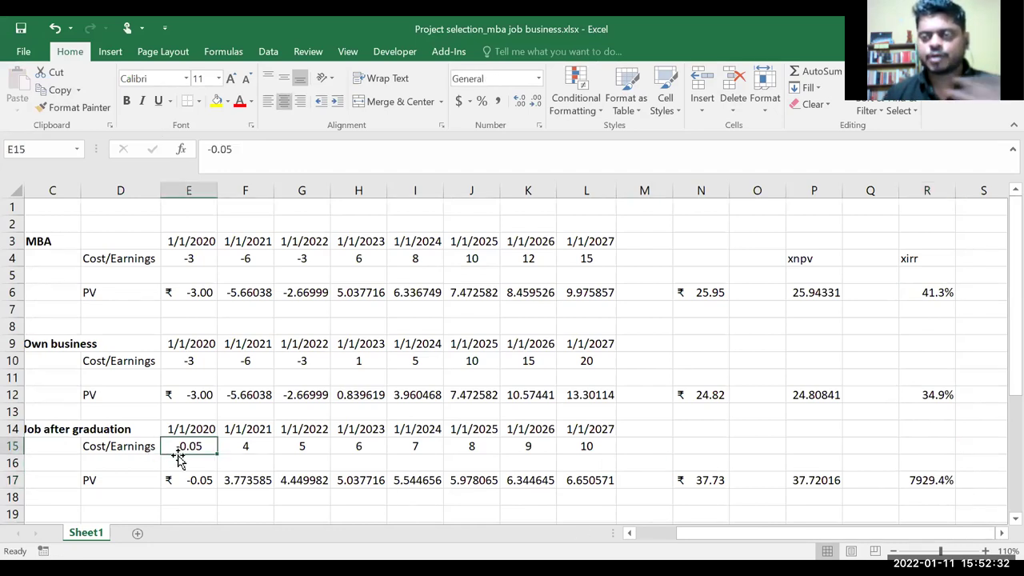
{"action": "left_click", "coordinate": [942, 298]}
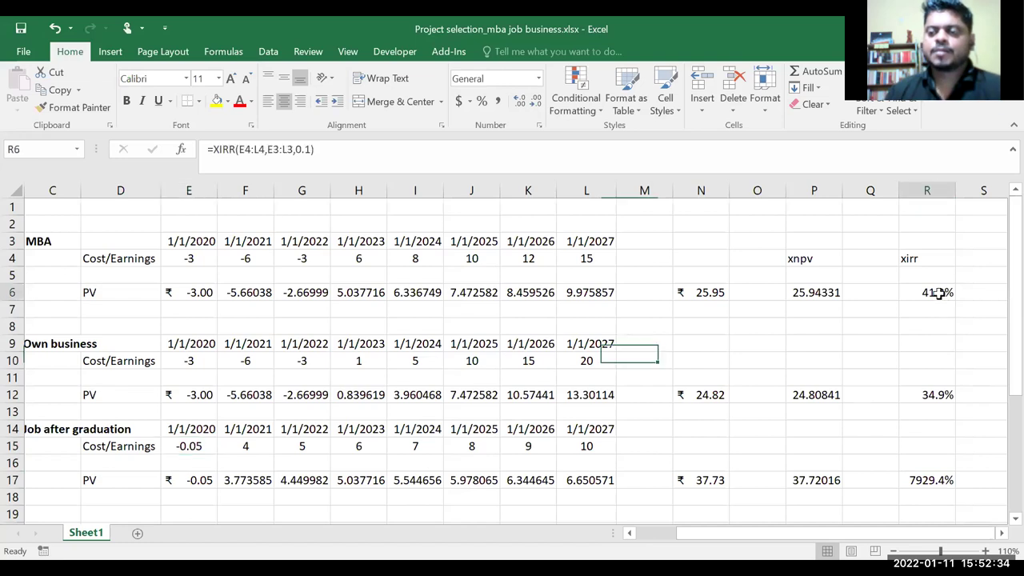
{"action": "left_click", "coordinate": [931, 394]}
{"action": "left_click", "coordinate": [920, 288]}
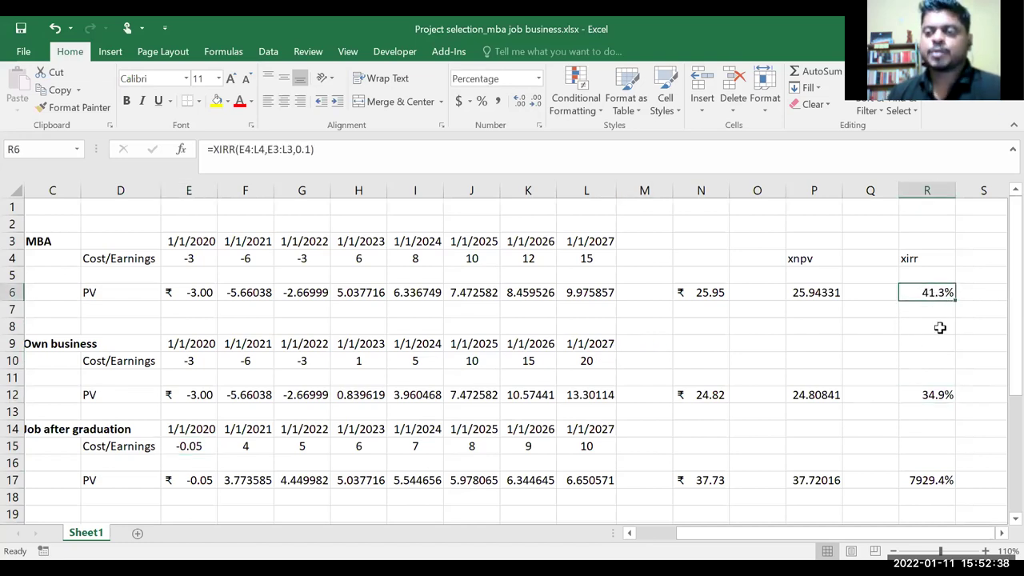
{"action": "left_click", "coordinate": [946, 396]}
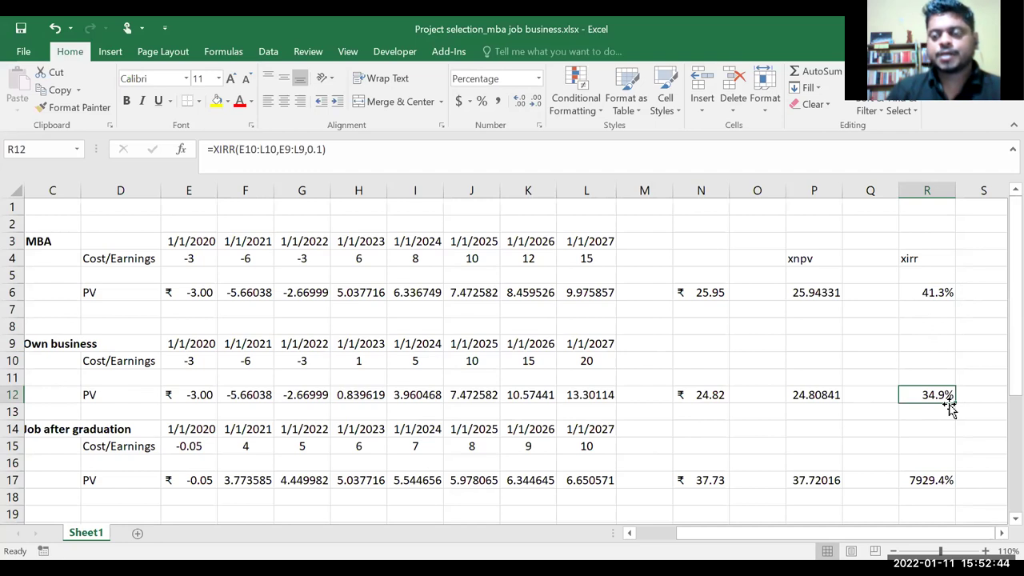
{"action": "left_click", "coordinate": [936, 291]}
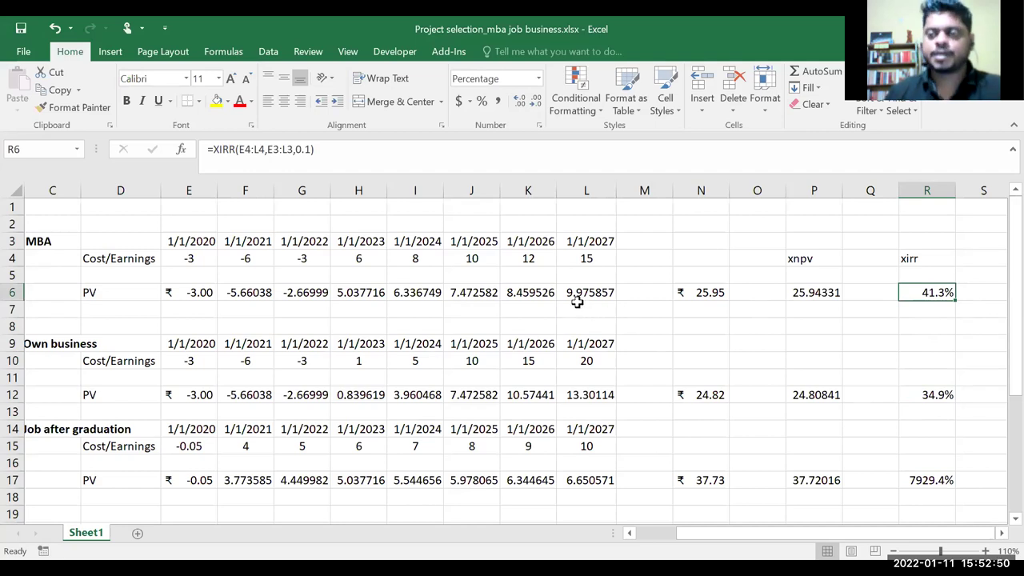
{"action": "left_click", "coordinate": [942, 396]}
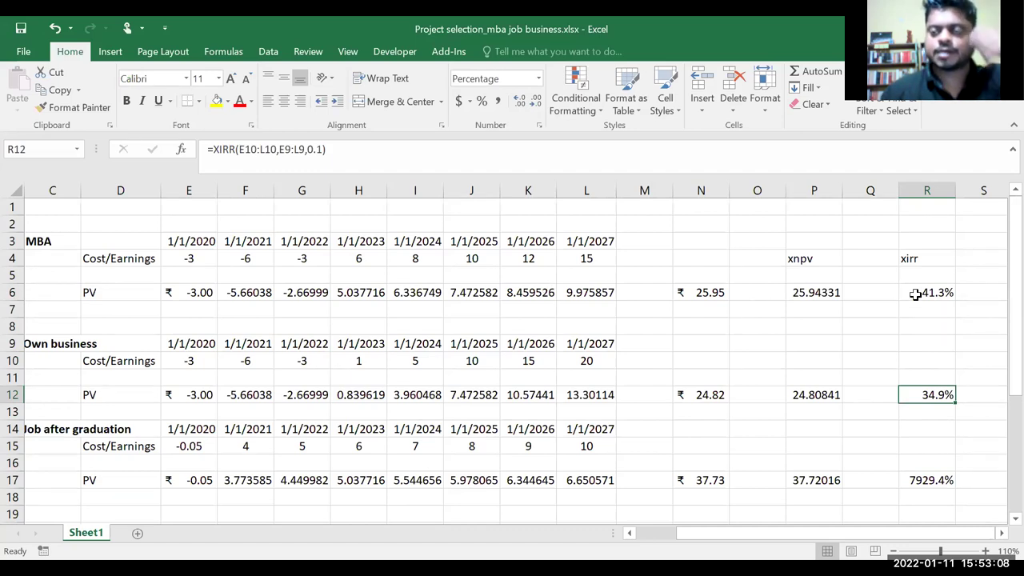
{"action": "left_click", "coordinate": [942, 293]}
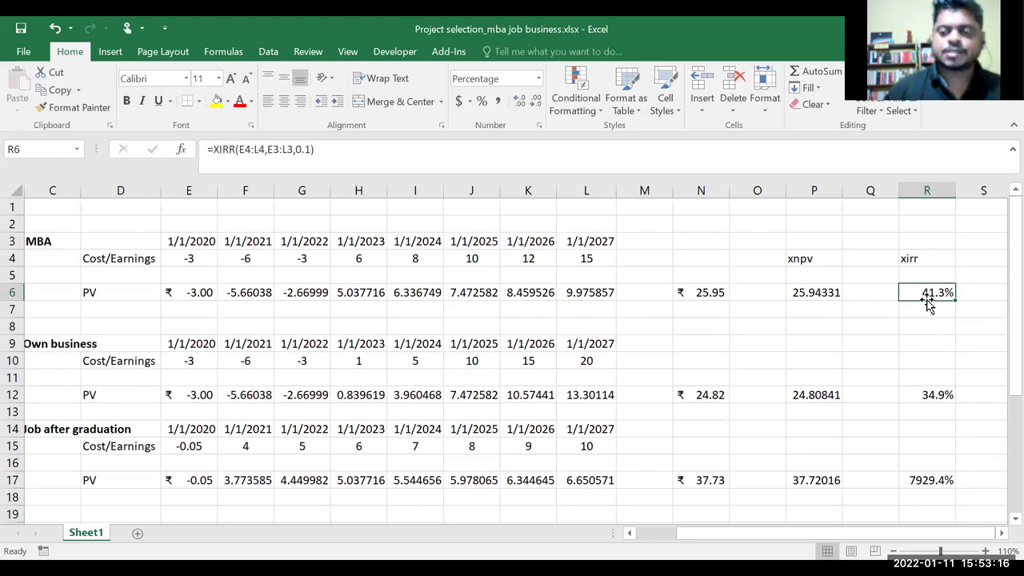
Review the Own business costs in E10:G10 and earnings in H10:L10 against its XIRR in R12
{"action": "left_click", "coordinate": [142, 367]}
{"action": "left_click_drag", "start_coordinate": [186, 362], "coordinate": [285, 367]}
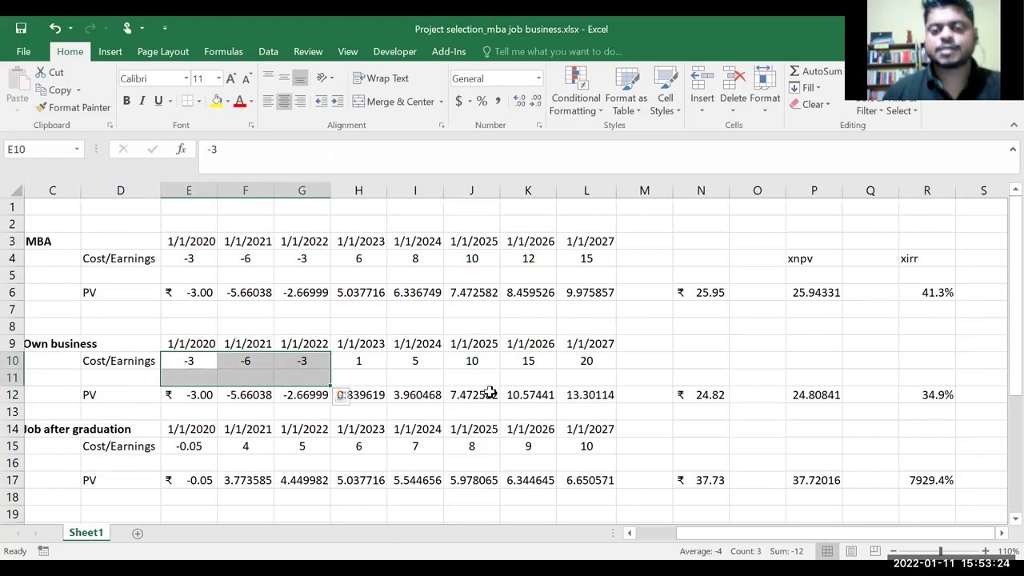
{"action": "left_click_drag", "start_coordinate": [381, 364], "coordinate": [607, 360]}
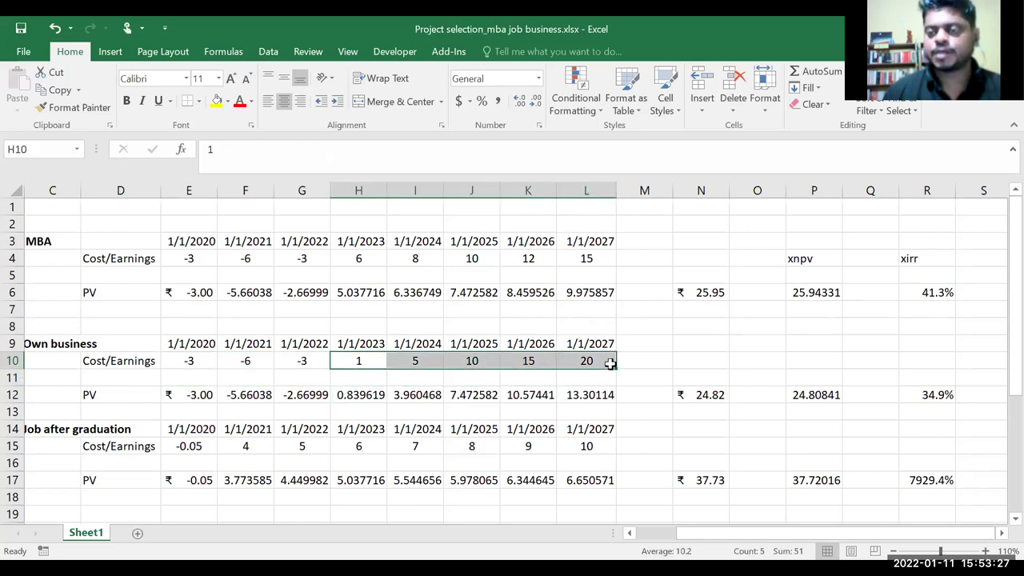
{"action": "left_click", "coordinate": [943, 403]}
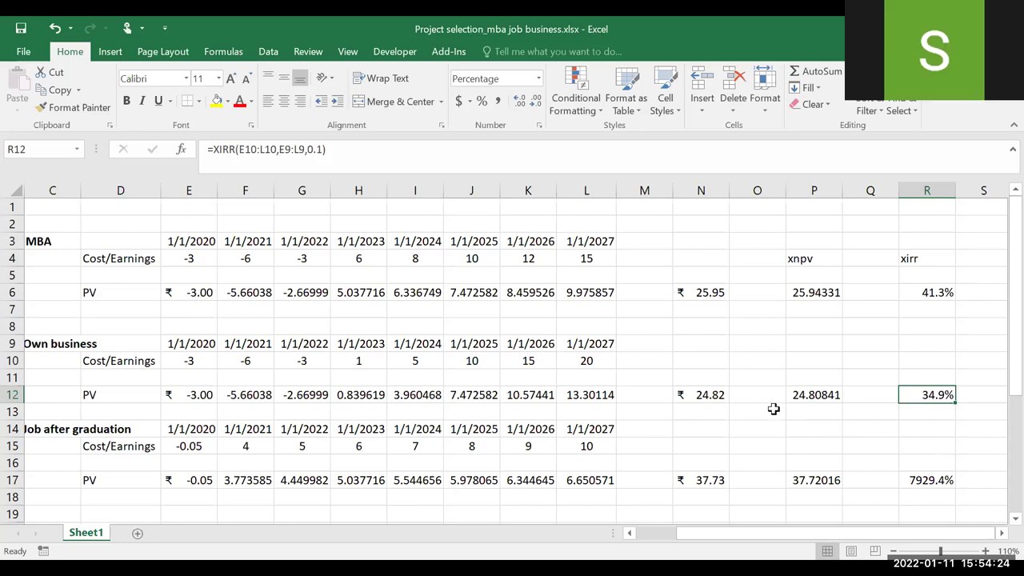
Check the MBA project's present value SUM formula in N6 and its XNPV formula in P6
{"action": "left_click", "coordinate": [710, 293]}
{"action": "double_click", "coordinate": [709, 292]}
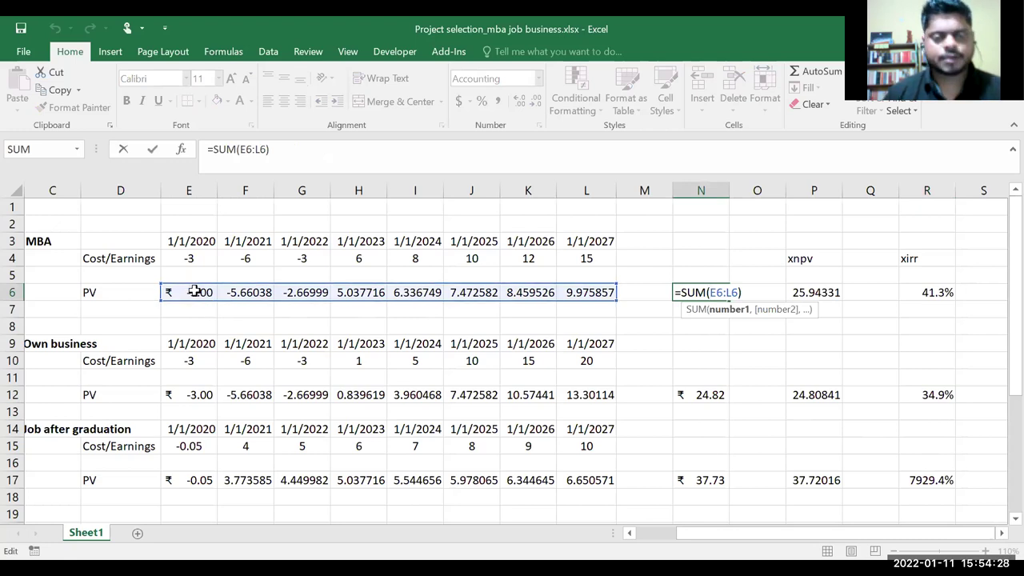
{"action": "key", "text": "Escape"}
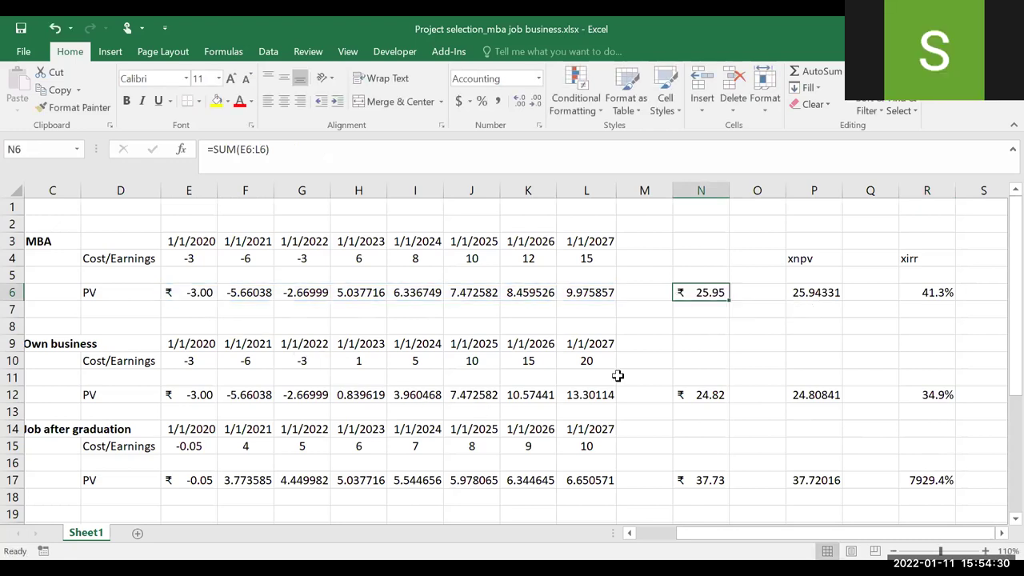
{"action": "double_click", "coordinate": [806, 293]}
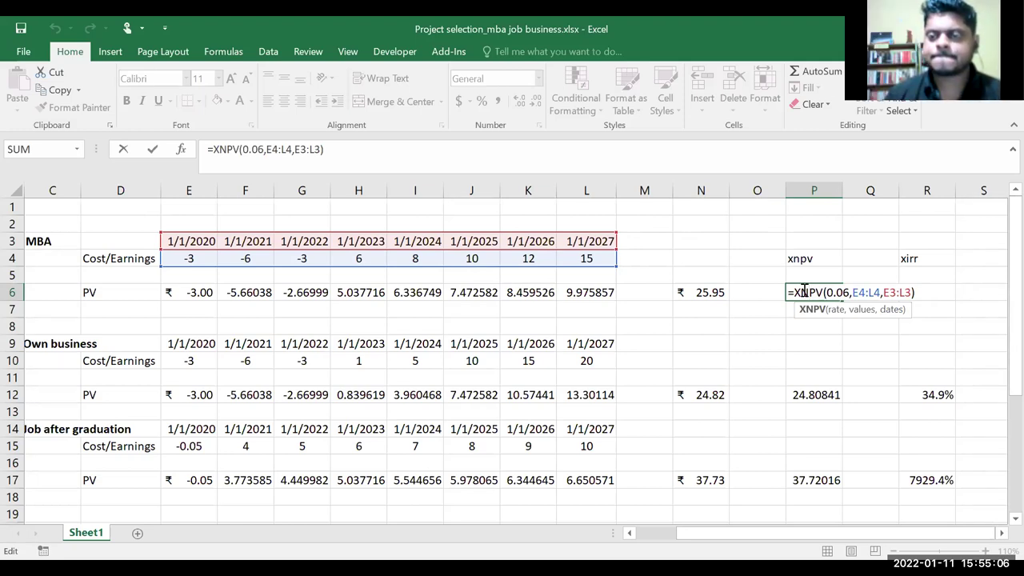
{"action": "left_click", "coordinate": [815, 350]}
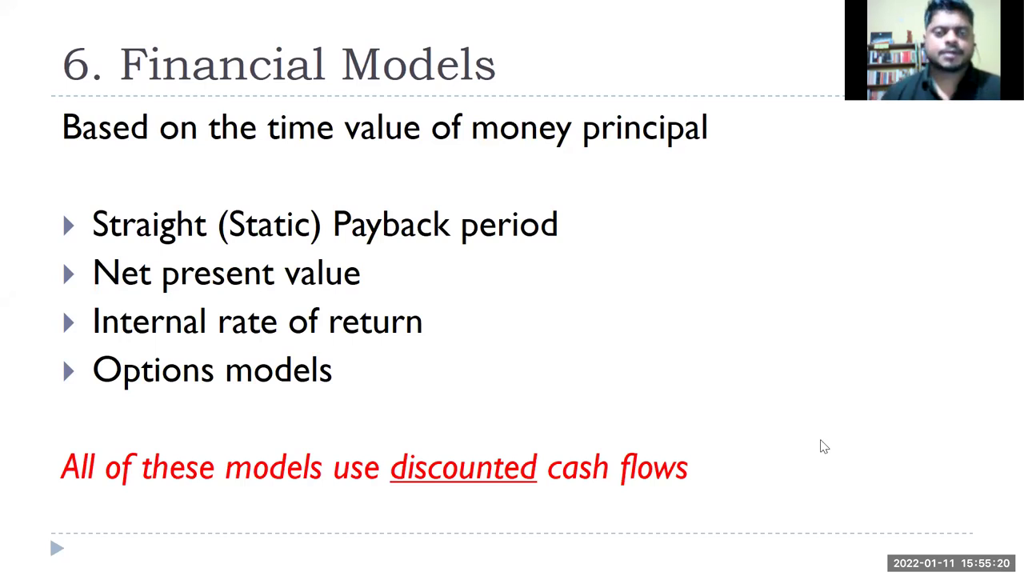
Advance the PowerPoint slide show from Financial Models to the Payback Period slide
{"action": "mouse_move", "coordinate": [69, 551]}
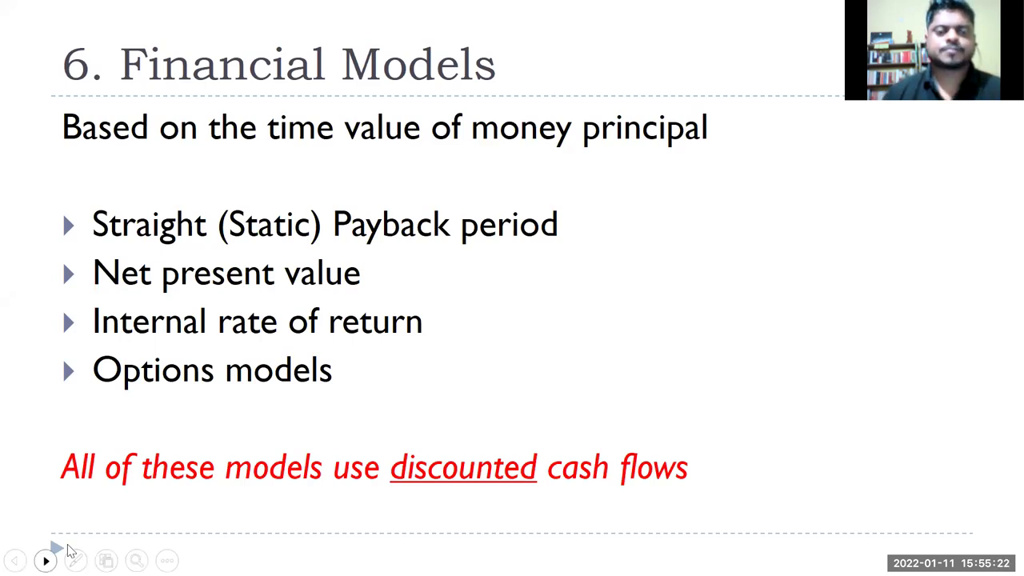
{"action": "left_click", "coordinate": [539, 395]}
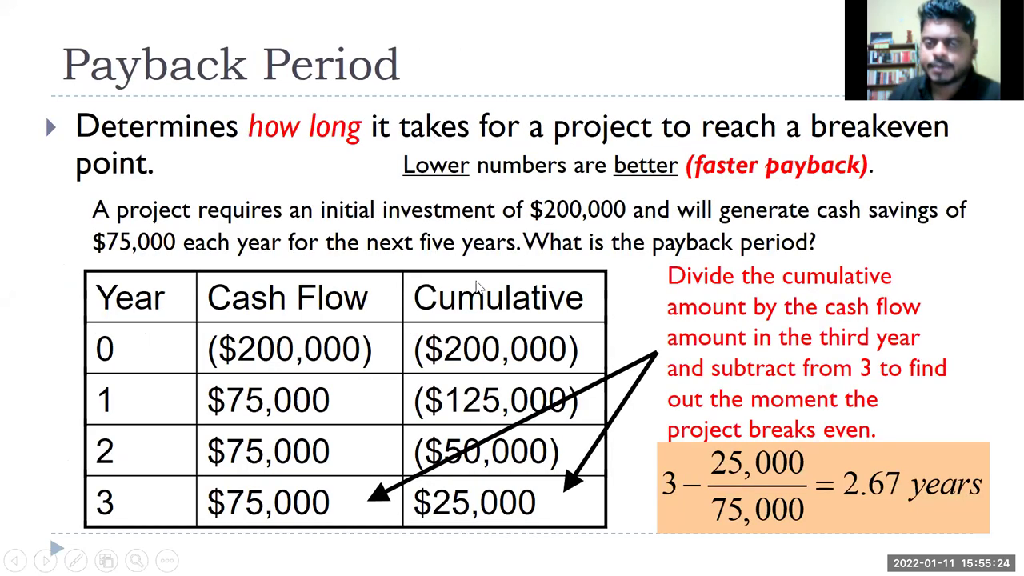